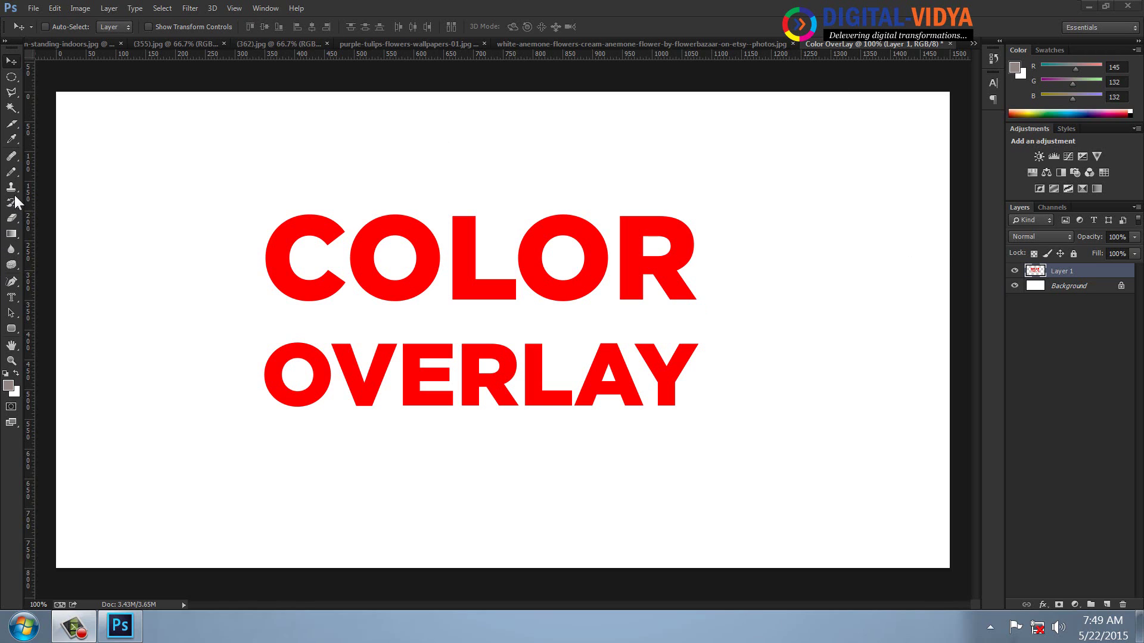
Step: Set the foreground color to green, RGB 43, 153, 9
{"action": "right_click", "coordinate": [13, 238]}
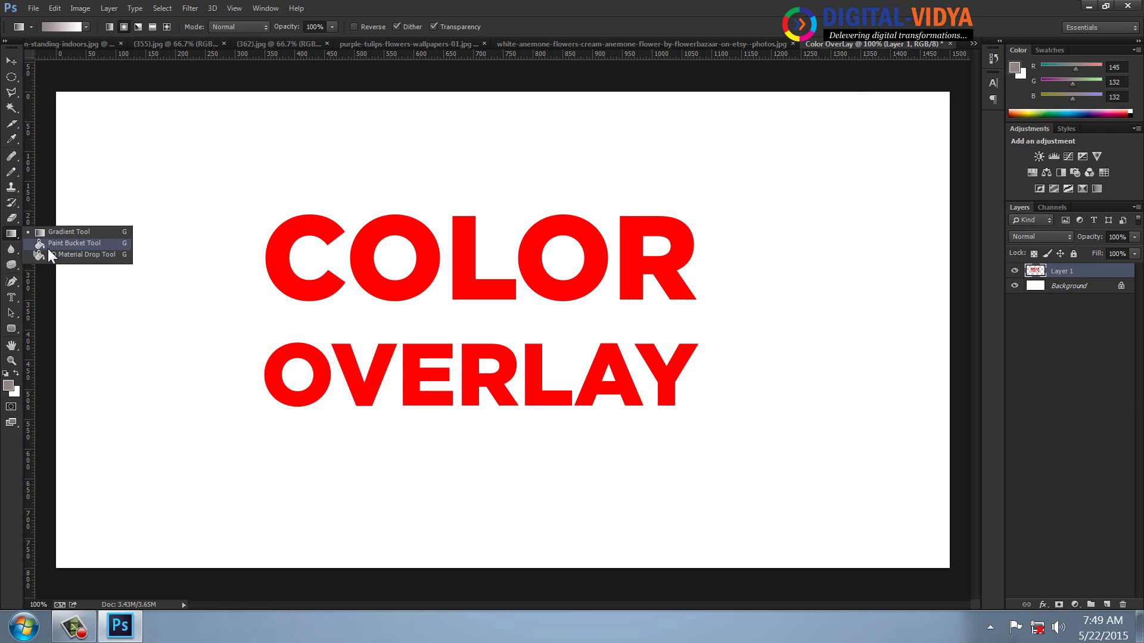
{"action": "left_click", "coordinate": [54, 257]}
{"action": "left_click", "coordinate": [9, 386]}
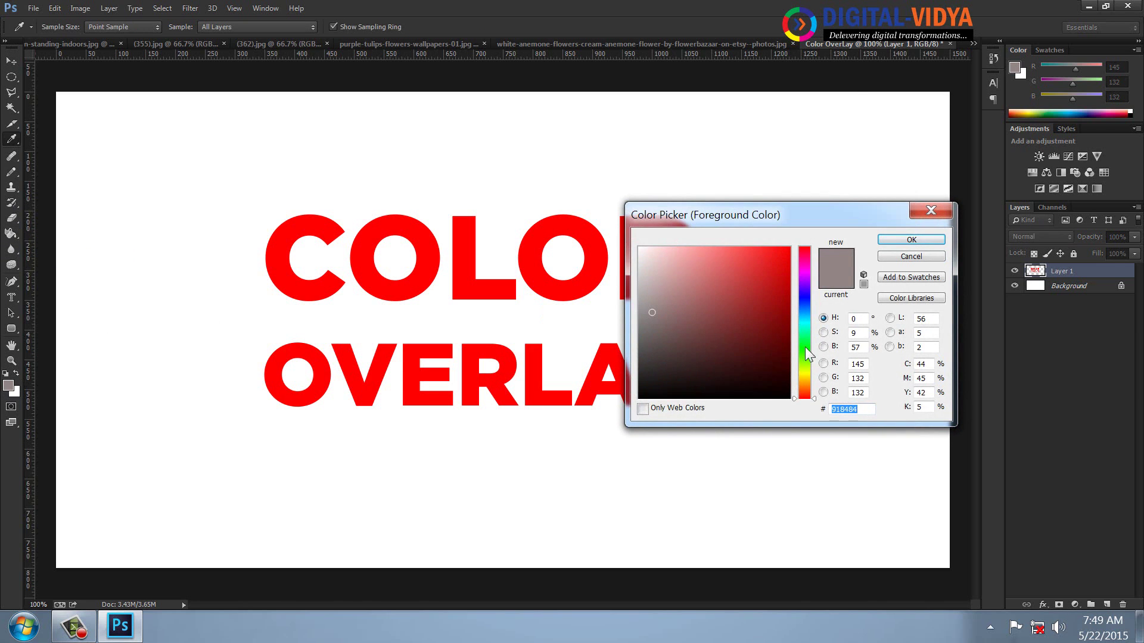
{"action": "left_click", "coordinate": [805, 354]}
{"action": "left_click", "coordinate": [782, 308]}
{"action": "left_click", "coordinate": [911, 239]}
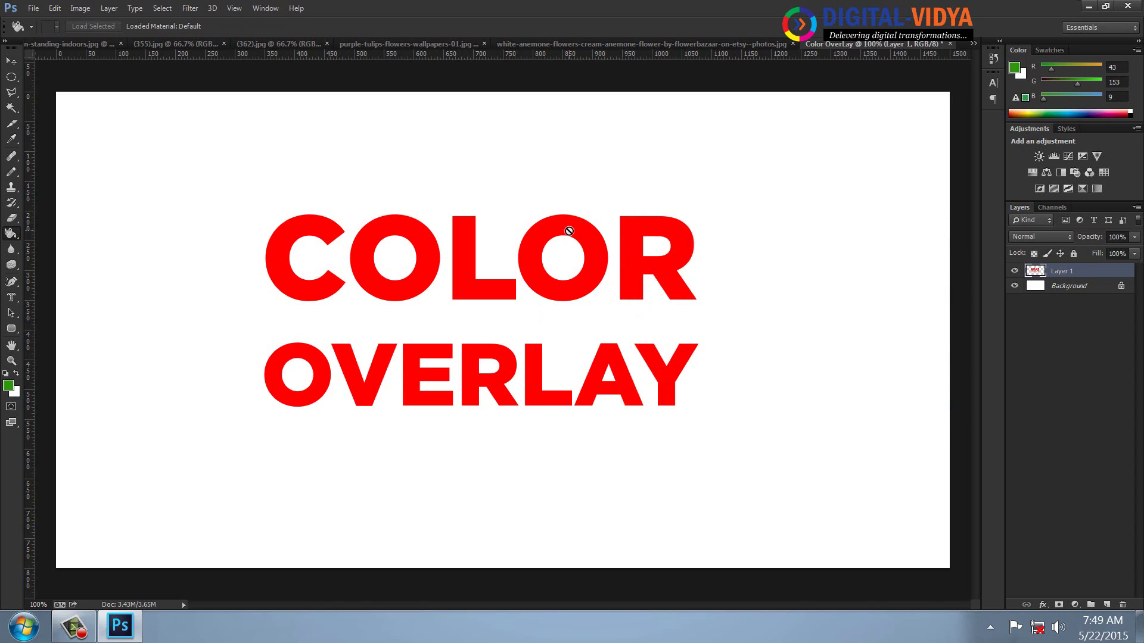
Step: Fill the Layer 1 lettering with the green foreground color, deselect it, and inspect a letter's edge pixels up close
{"action": "left_click", "coordinate": [1036, 272], "text": "ctrl"}
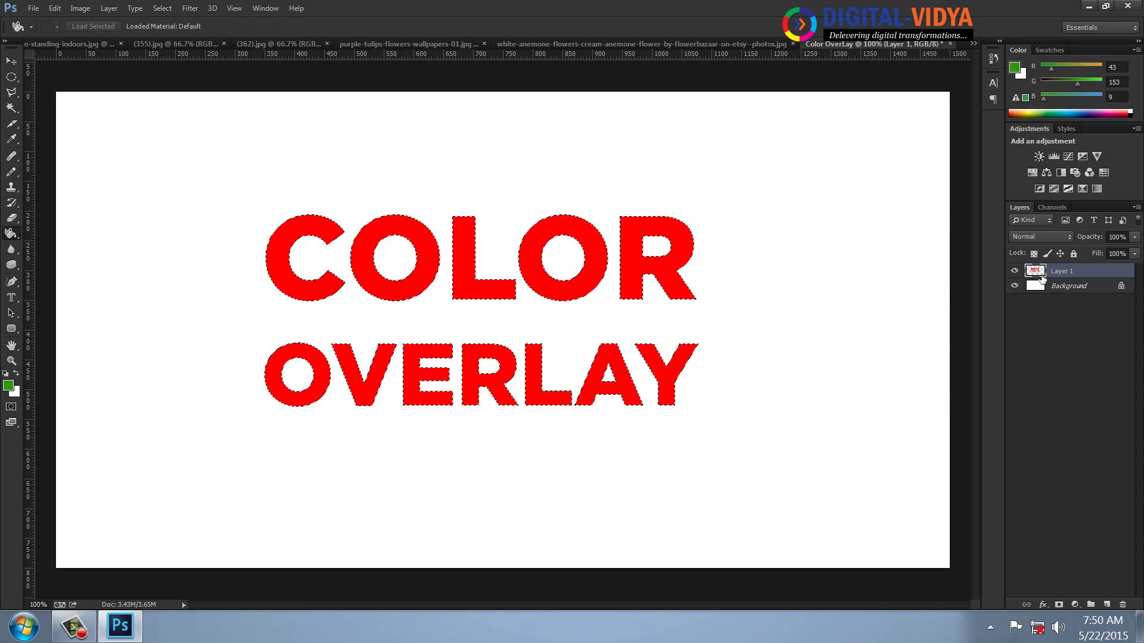
{"action": "key", "text": "alt+BackSpace"}
{"action": "key", "text": "ctrl+d"}
{"action": "key", "text": "z"}
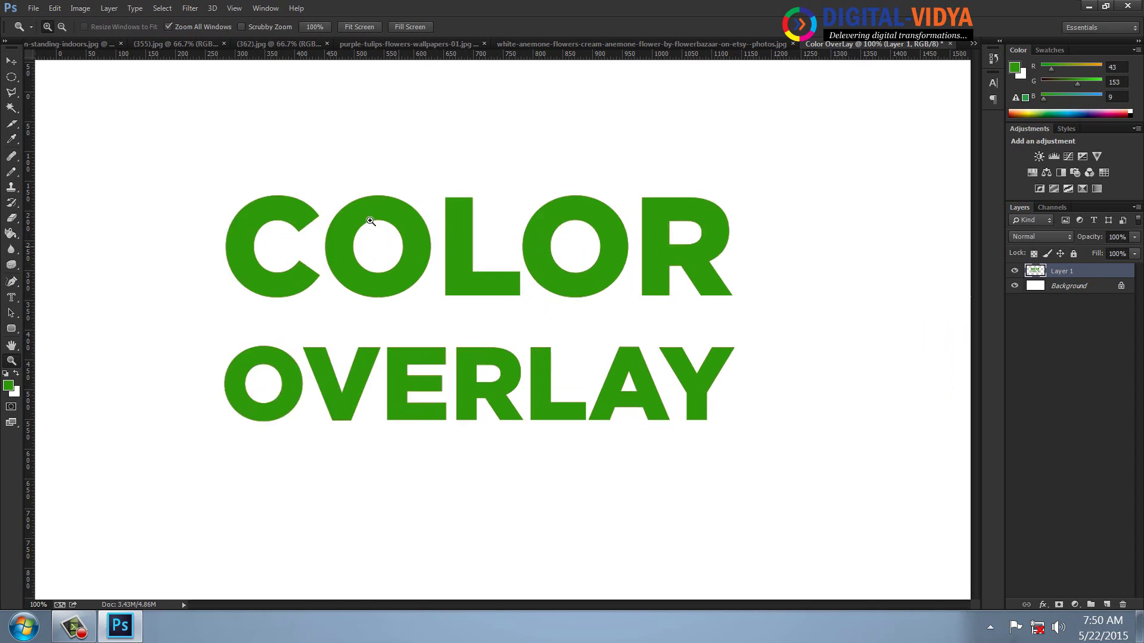
{"action": "left_click", "coordinate": [371, 217]}
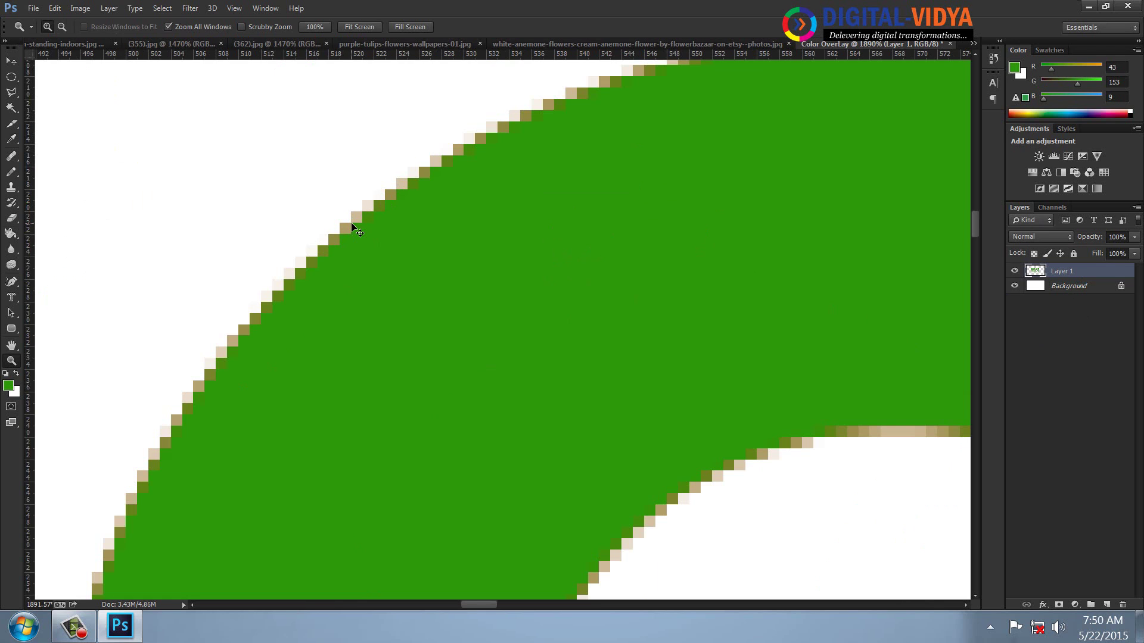
Step: Undo the green fill and the selection of the lettering
{"action": "key", "text": "ctrl+1"}
{"action": "key", "text": "ctrl+alt+z"}
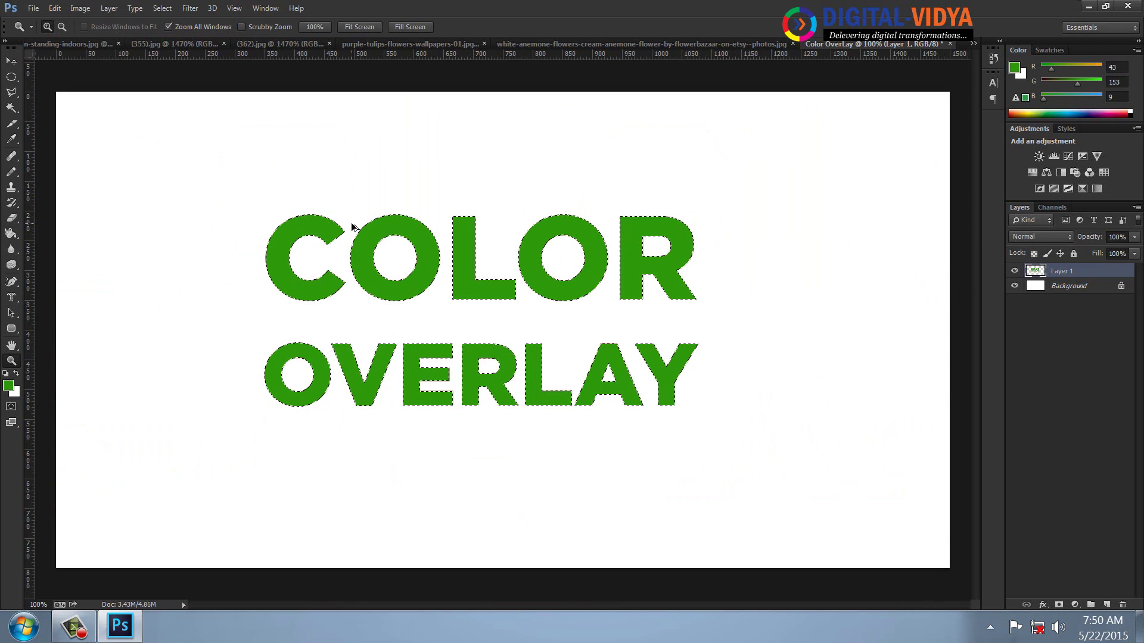
{"action": "key", "text": "ctrl+alt+z"}
{"action": "key", "text": "ctrl+alt+z"}
Step: Move the COLOR OVERLAY lettering horizontally to the right, toward the middle of the canvas
{"action": "left_click", "coordinate": [11, 61]}
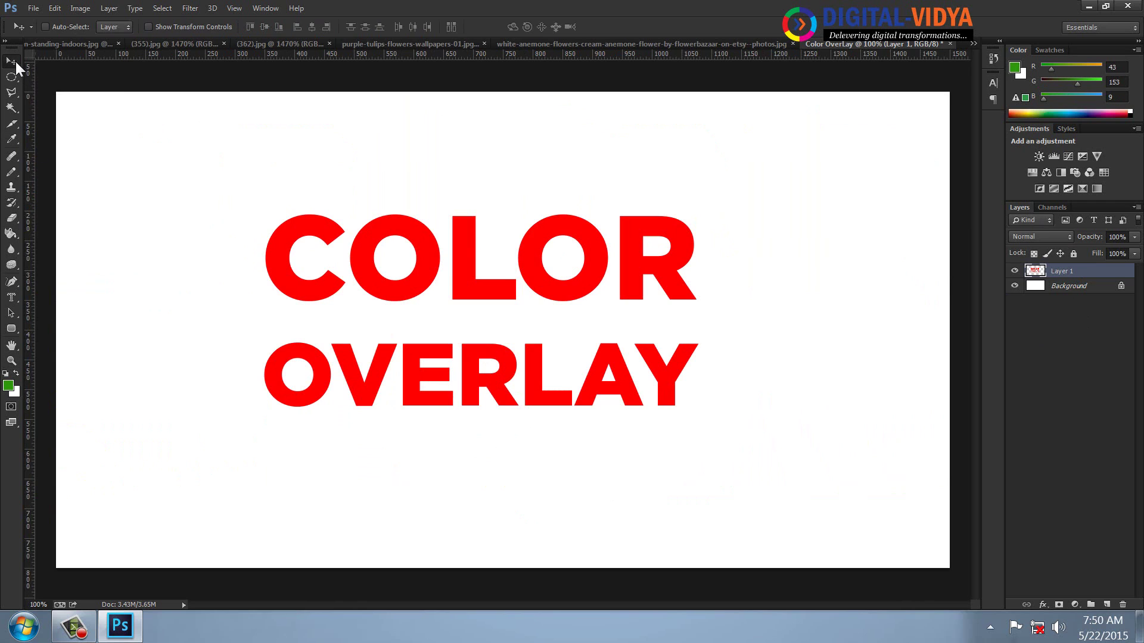
{"action": "left_click_drag", "start_coordinate": [481, 296], "coordinate": [548, 295]}
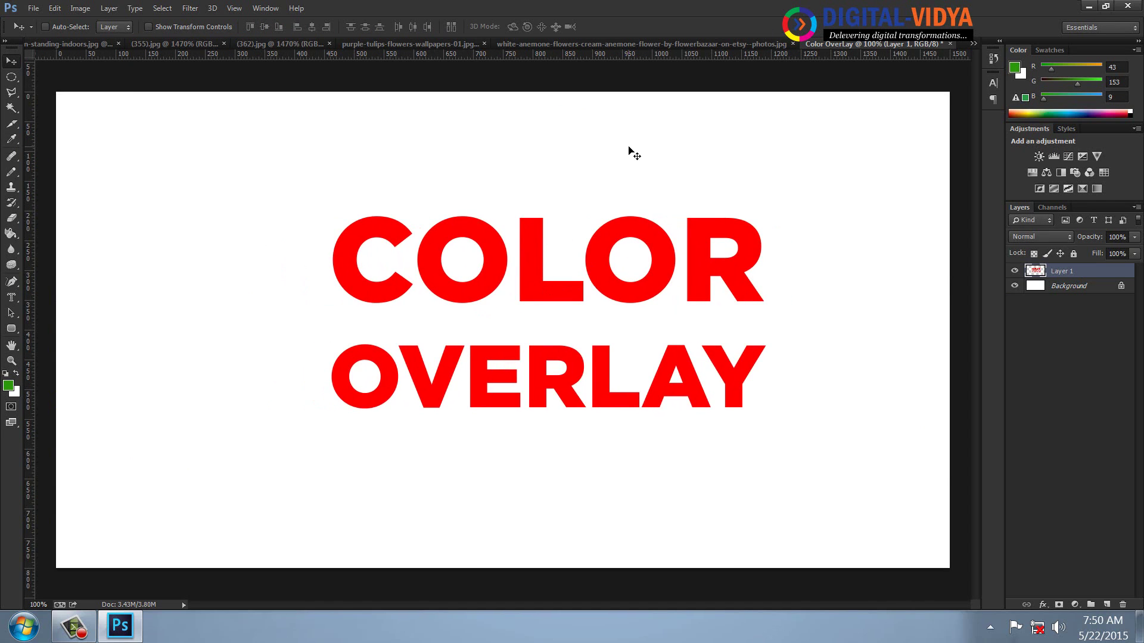
Step: Try a Color Overlay in blue #0f87c5 on the lettering layer and cancel the layer style
{"action": "left_click", "coordinate": [1043, 604]}
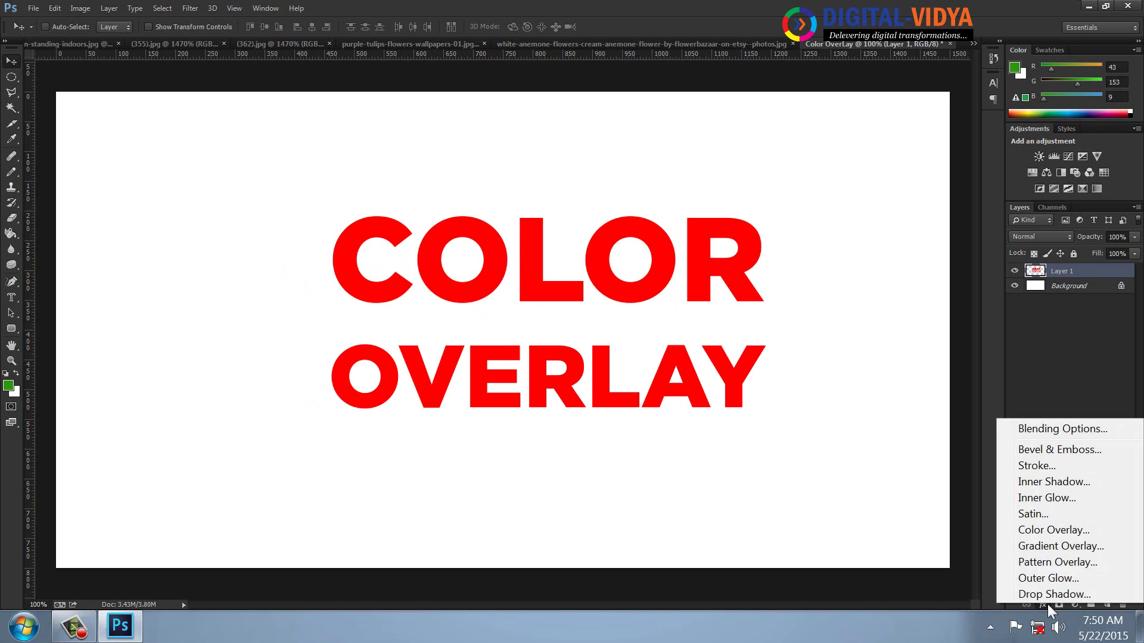
{"action": "left_click", "coordinate": [1038, 527]}
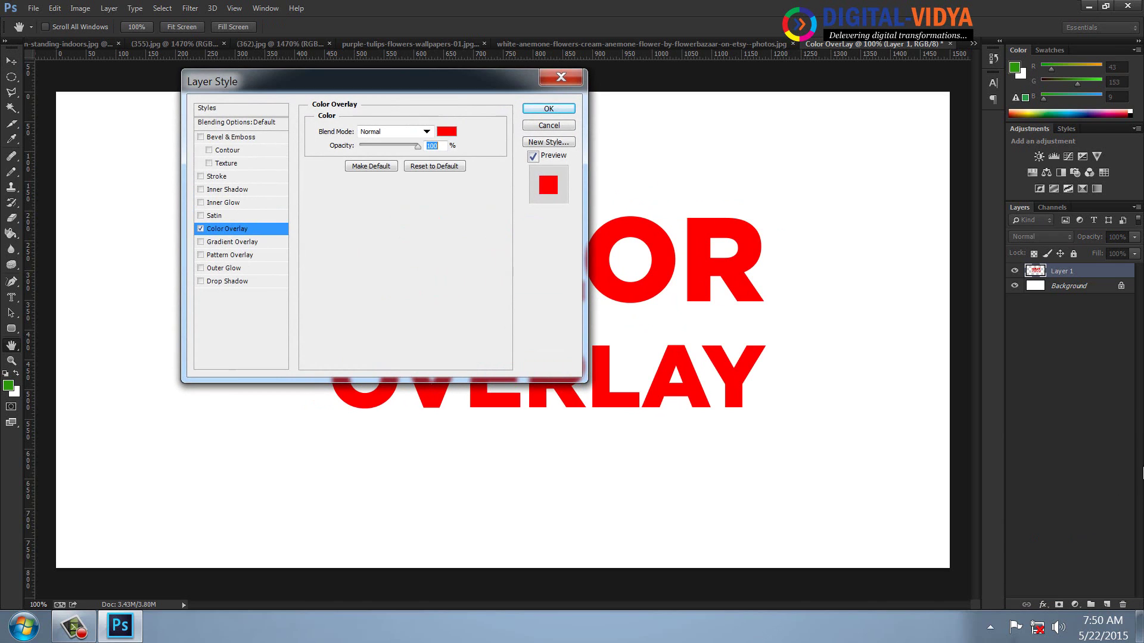
{"action": "left_click_drag", "start_coordinate": [417, 88], "coordinate": [953, 93]}
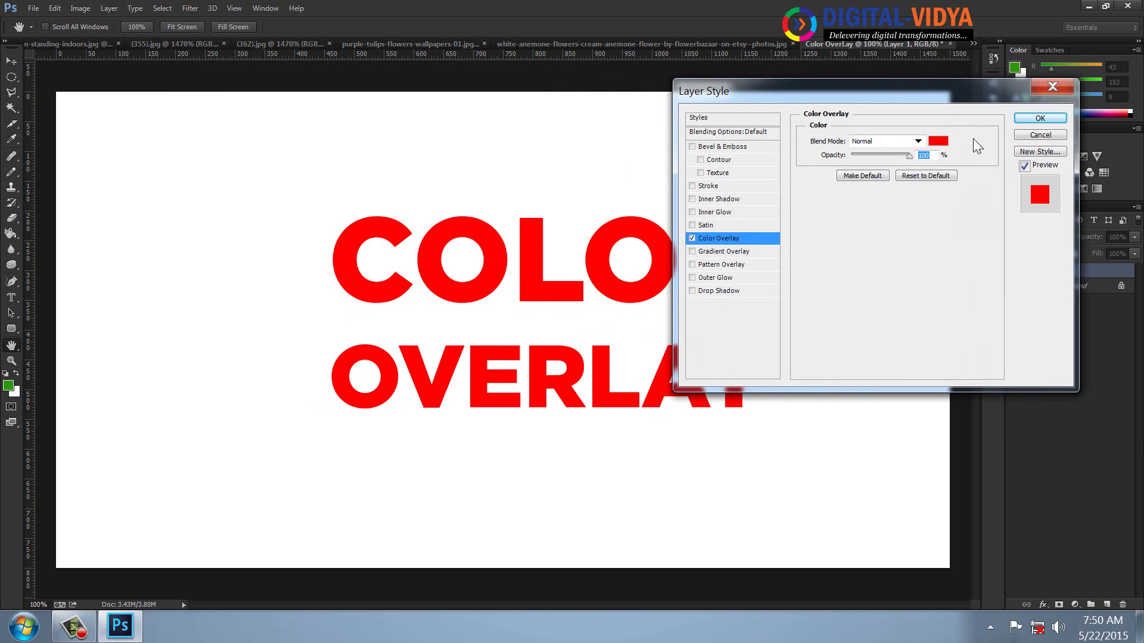
{"action": "left_click", "coordinate": [939, 141]}
{"action": "left_click", "coordinate": [806, 313]}
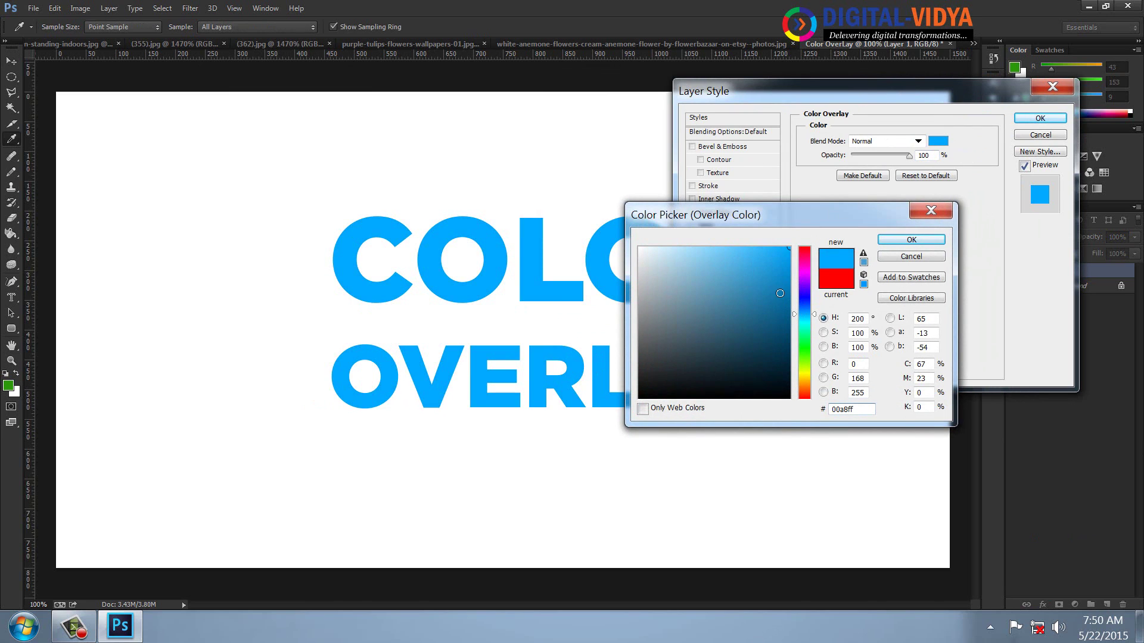
{"action": "left_click", "coordinate": [779, 287]}
{"action": "mouse_move", "coordinate": [766, 277]}
{"action": "left_mouse_down"}
{"action": "mouse_move", "coordinate": [773, 306]}
{"action": "mouse_move", "coordinate": [749, 352]}
{"action": "mouse_move", "coordinate": [741, 316]}
{"action": "left_mouse_up"}
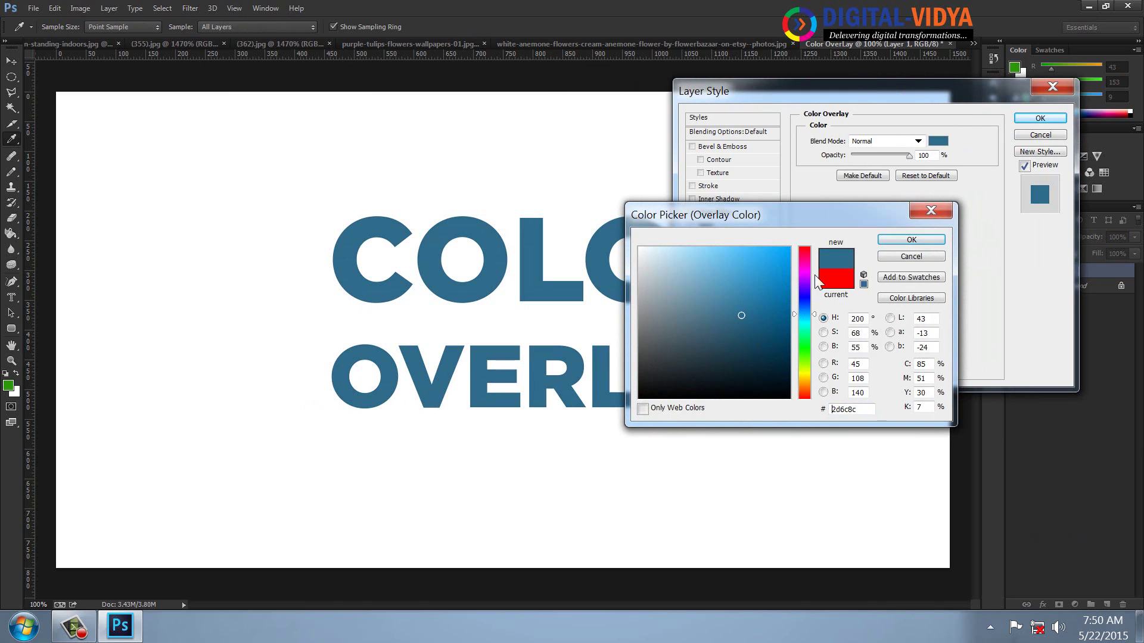
{"action": "left_click", "coordinate": [779, 283]}
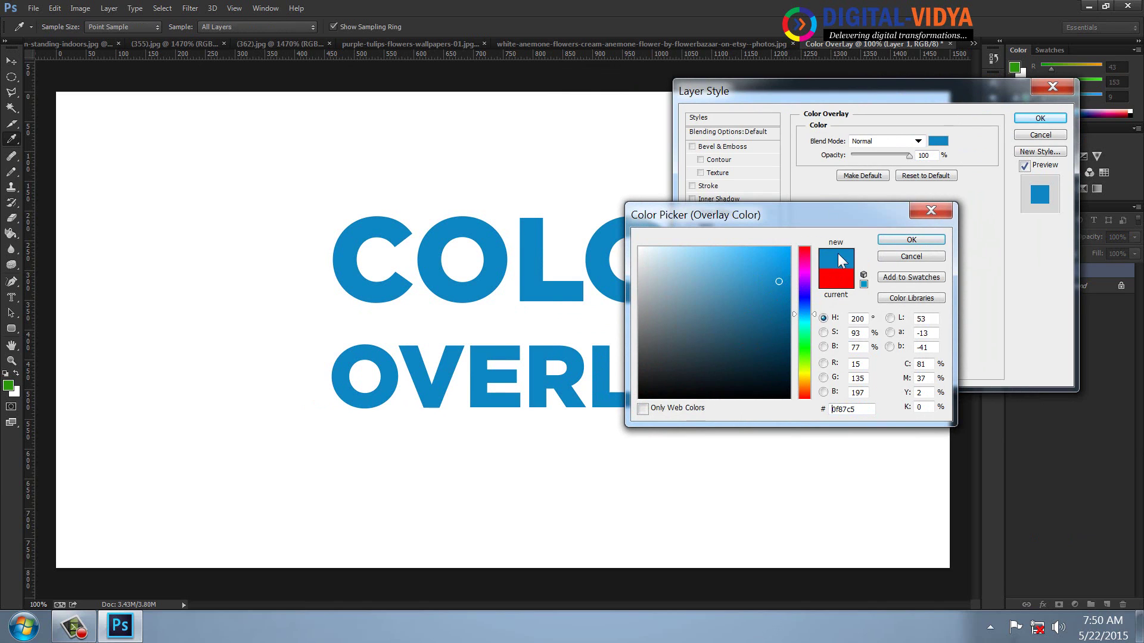
{"action": "left_click", "coordinate": [911, 239]}
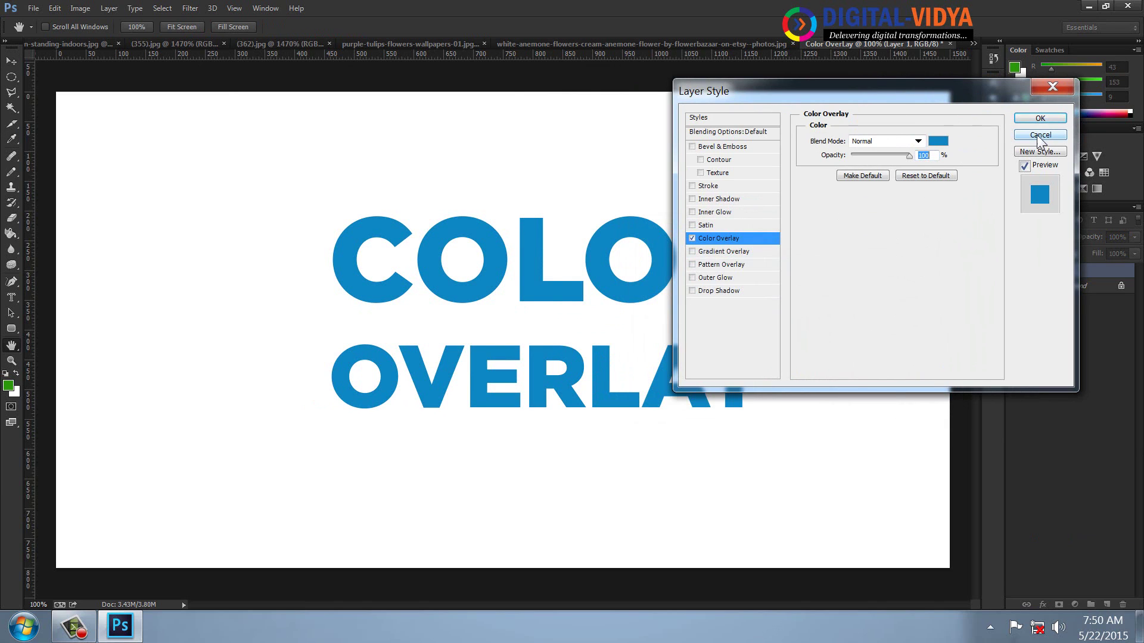
{"action": "left_click", "coordinate": [1037, 136]}
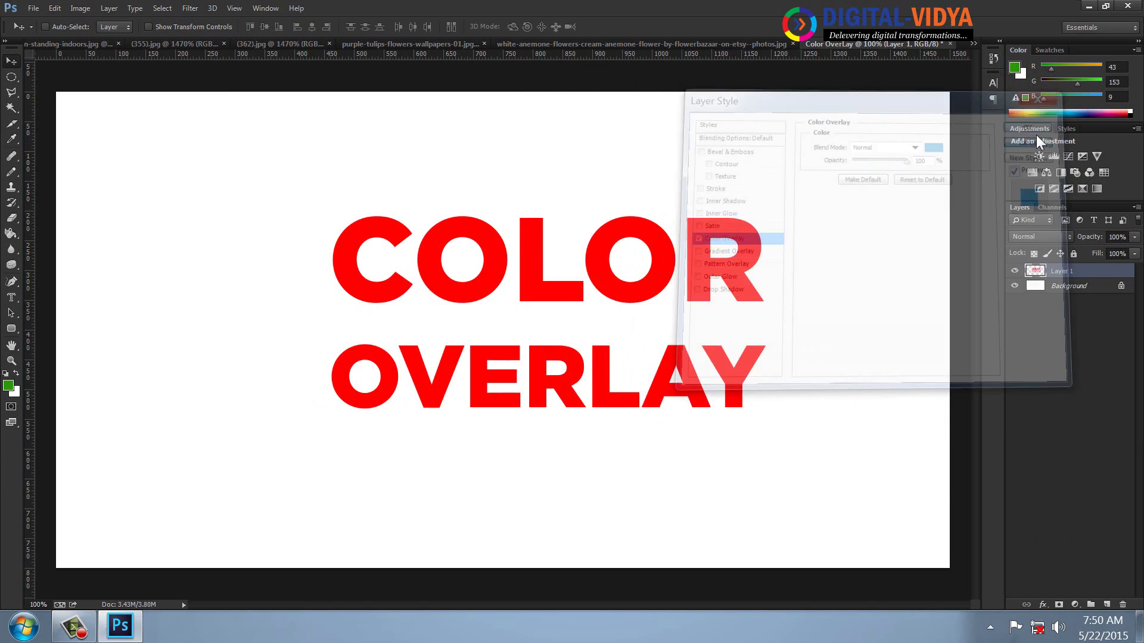
Step: Hide Layer 1 and make a rounded rectangle selection, about 1387 × 319 px with a 6 px radius, across the upper canvas
{"action": "left_click", "coordinate": [1015, 271]}
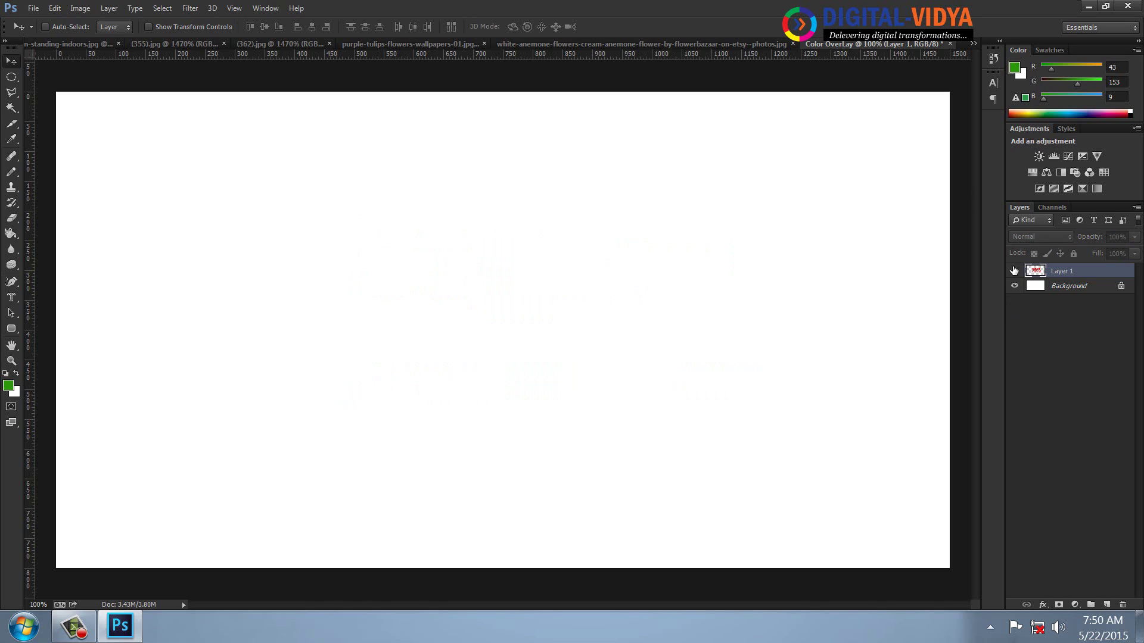
{"action": "left_click", "coordinate": [11, 328]}
{"action": "left_click_drag", "start_coordinate": [87, 128], "coordinate": [913, 316]}
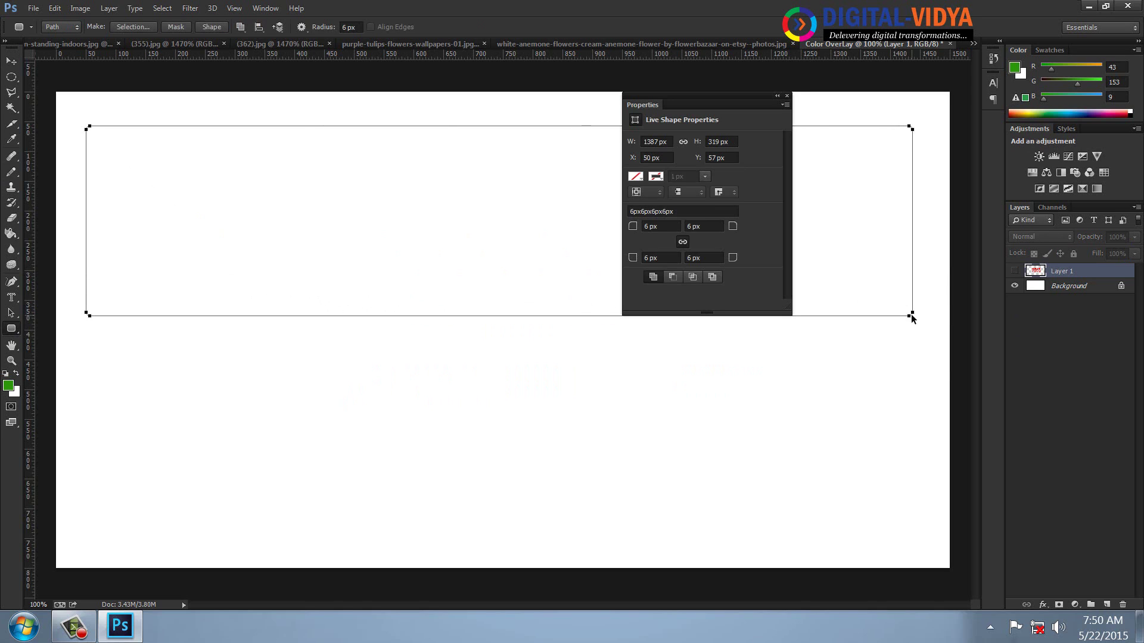
{"action": "key", "text": "ctrl+Return"}
{"action": "left_click", "coordinate": [786, 95]}
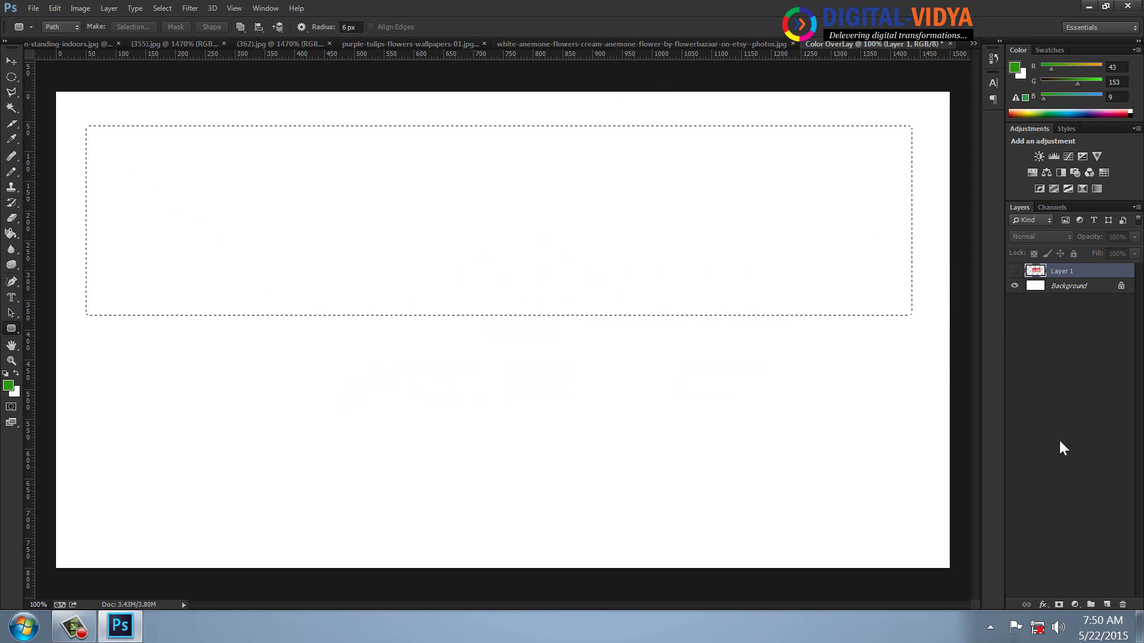
Step: Add a new layer and set the background color to dark green #196004
{"action": "left_click", "coordinate": [1105, 603]}
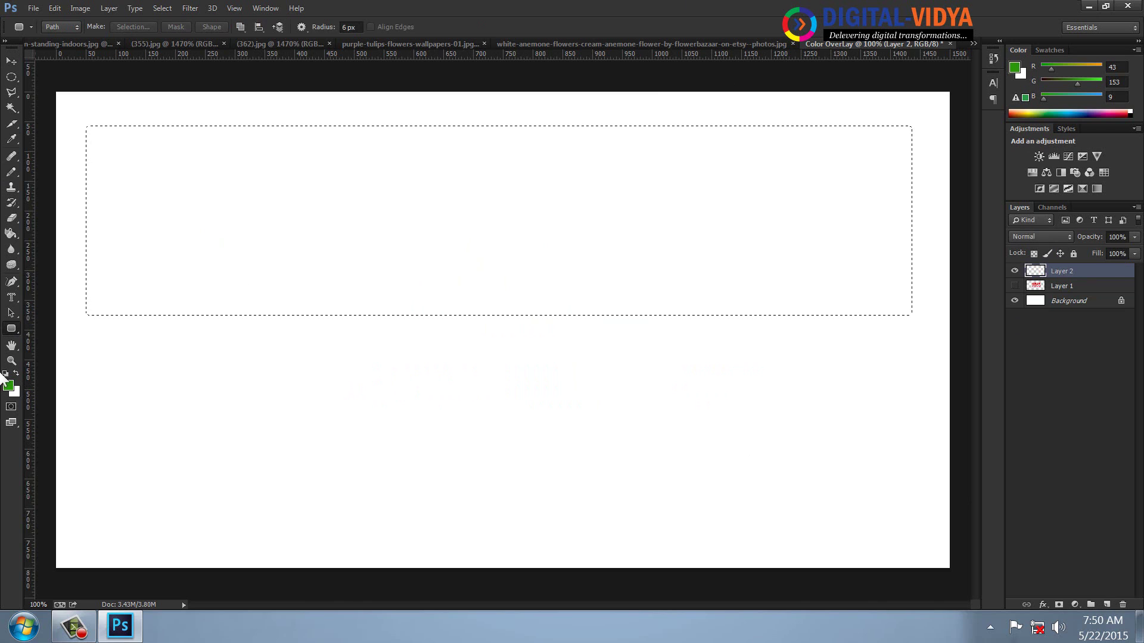
{"action": "left_click", "coordinate": [16, 393]}
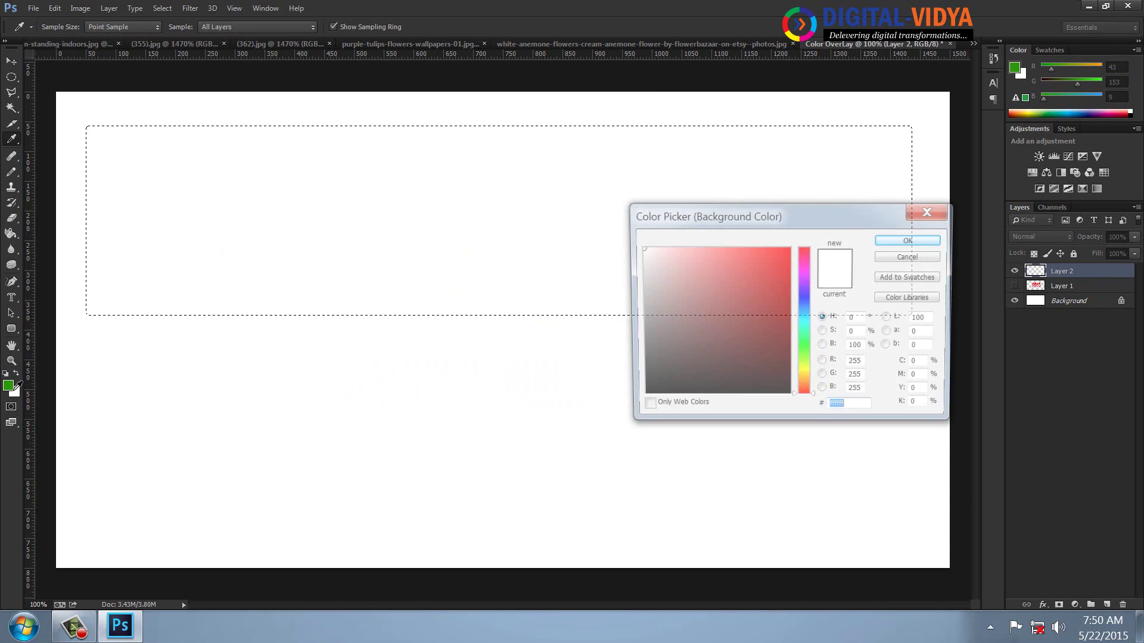
{"action": "left_click", "coordinate": [8, 385]}
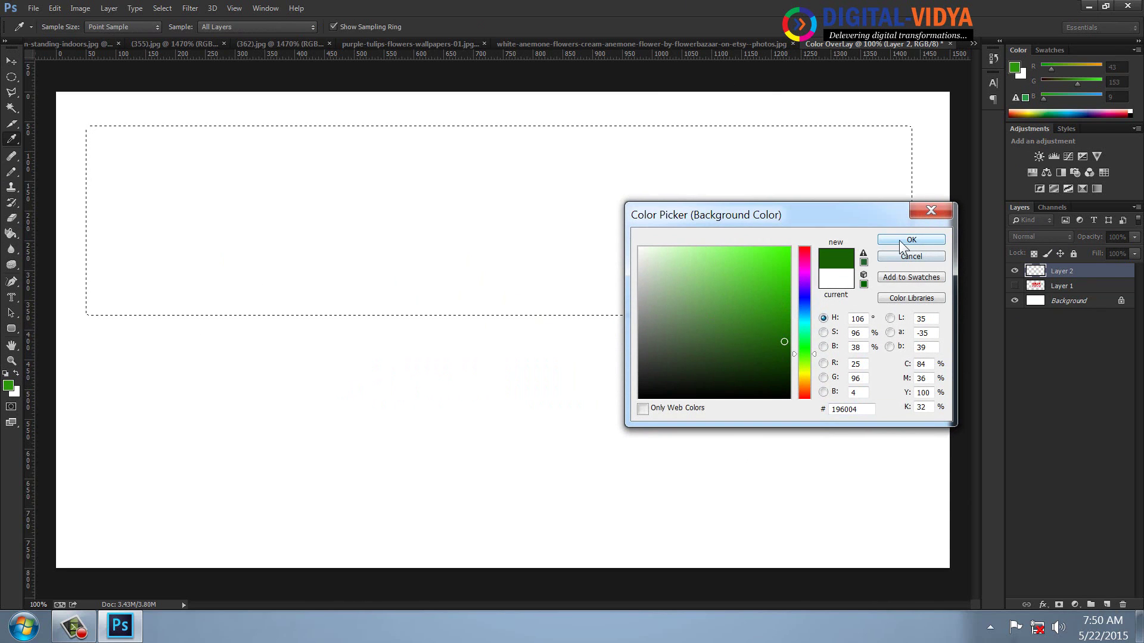
{"action": "left_click", "coordinate": [901, 241]}
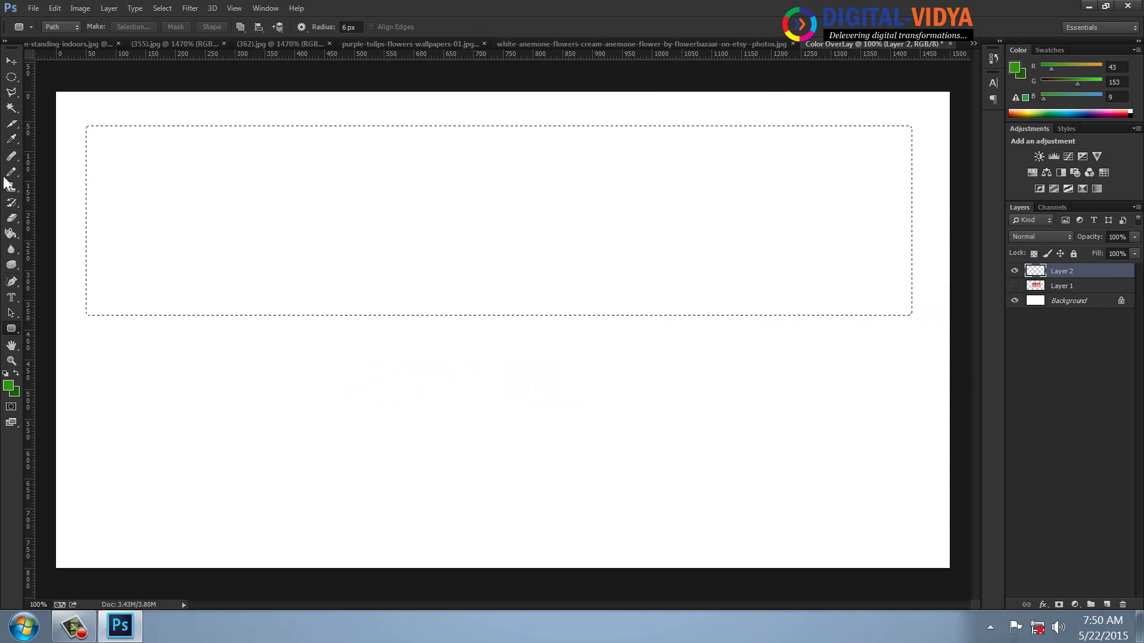
Step: Fill the rounded rectangle selection with a diagonal linear gradient from the foreground green to the background dark green, and deselect
{"action": "left_click", "coordinate": [13, 231]}
{"action": "left_click", "coordinate": [49, 231]}
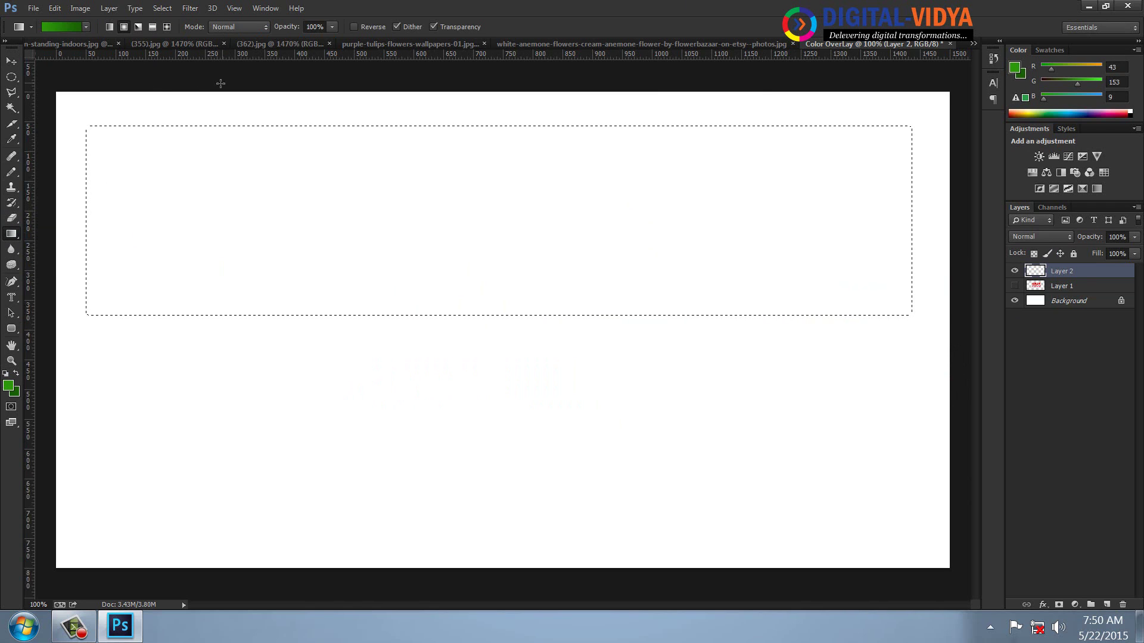
{"action": "left_click_drag", "start_coordinate": [176, 107], "coordinate": [557, 371]}
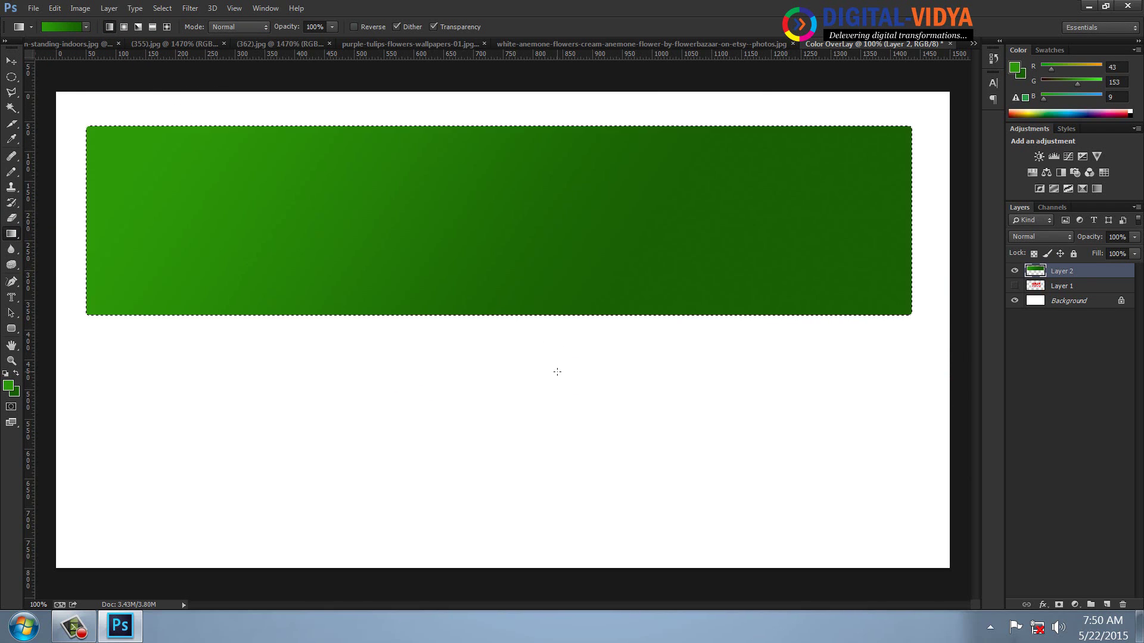
{"action": "key", "text": "ctrl+d"}
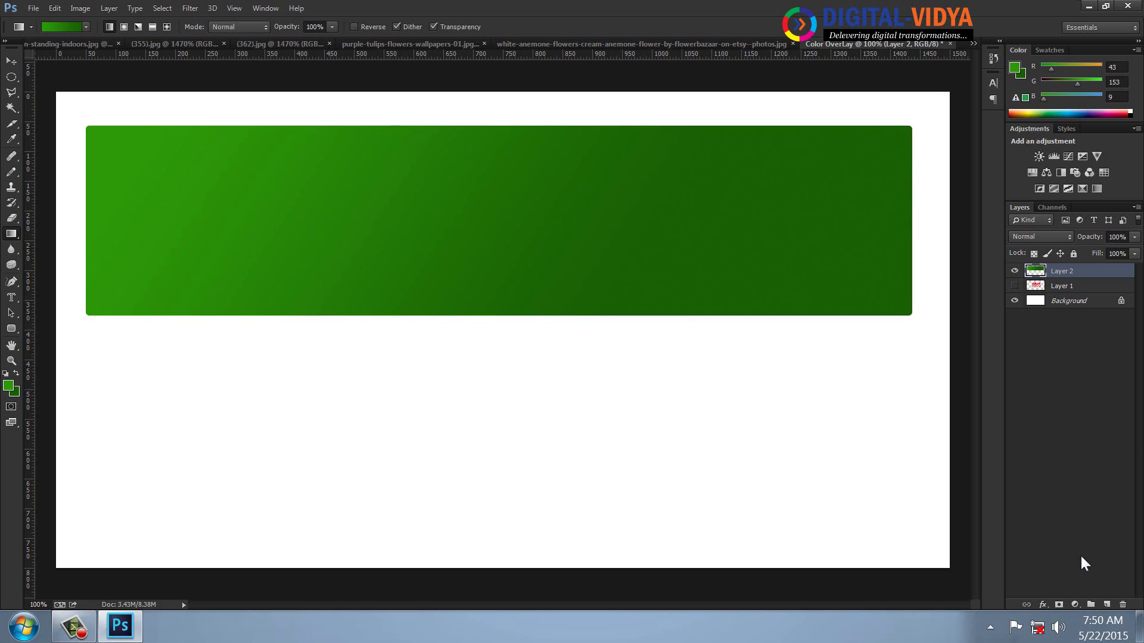
Step: Apply a Color Overlay in blue #1869c4 to the gradient banner on Layer 2 and move the dialog aside
{"action": "left_click", "coordinate": [1044, 606]}
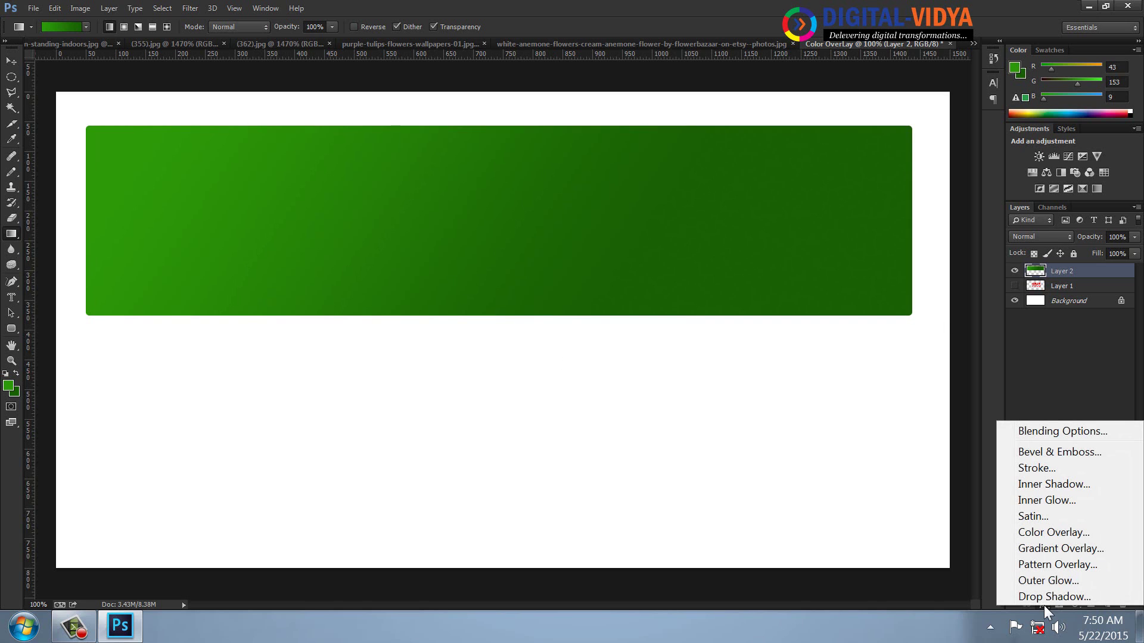
{"action": "left_click", "coordinate": [1045, 534]}
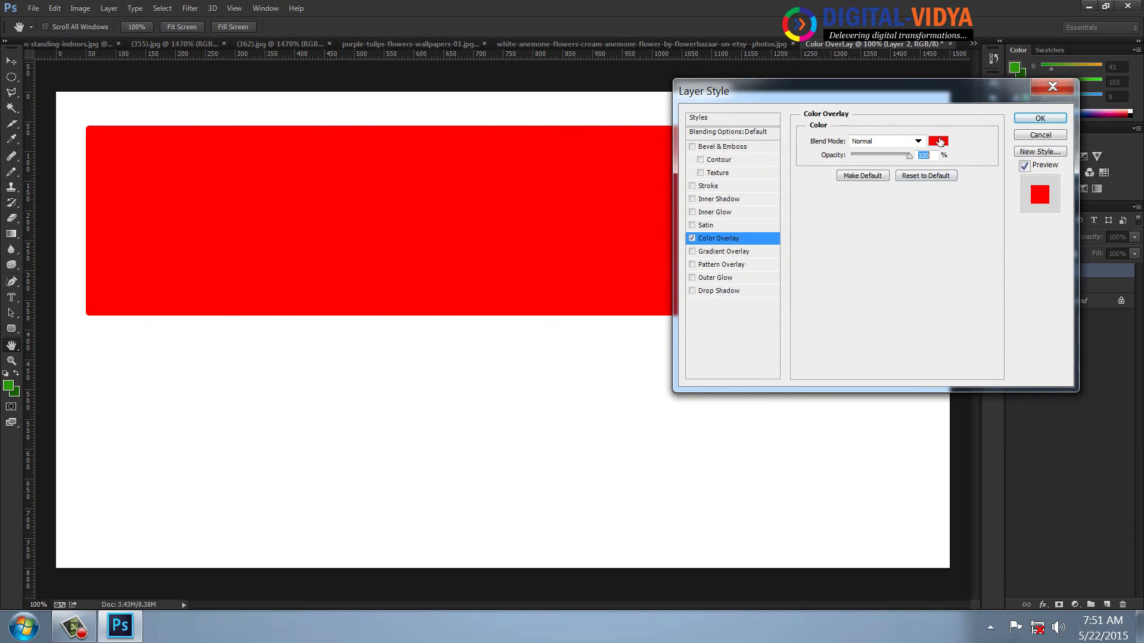
{"action": "left_click", "coordinate": [938, 142]}
{"action": "left_click", "coordinate": [803, 309]}
{"action": "left_click", "coordinate": [771, 282]}
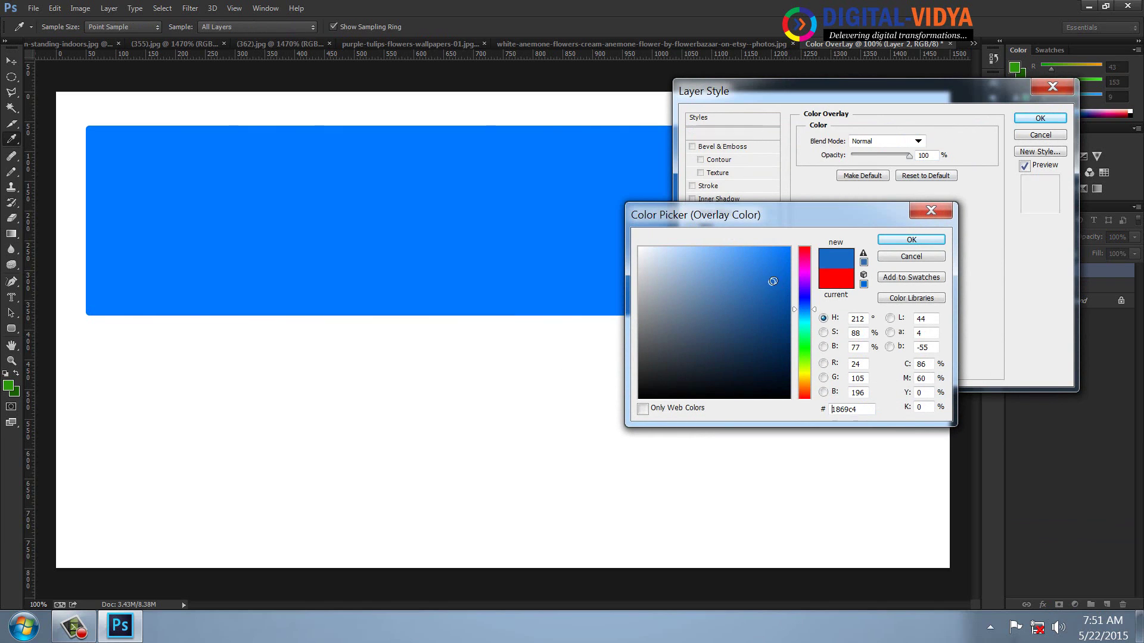
{"action": "left_click", "coordinate": [899, 242]}
{"action": "left_click_drag", "start_coordinate": [828, 85], "coordinate": [959, 106]}
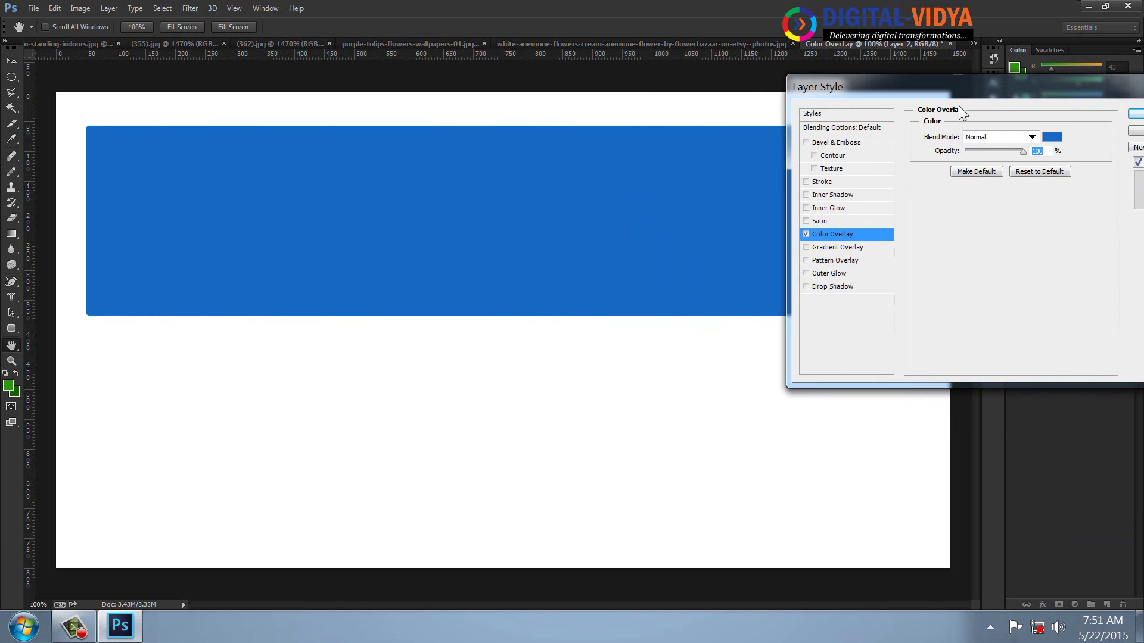
Step: Try a lower opacity for the blue Color Overlay and return it to 100%
{"action": "left_click_drag", "start_coordinate": [1023, 152], "coordinate": [987, 162]}
{"action": "left_click_drag", "start_coordinate": [961, 97], "coordinate": [909, 109]}
{"action": "left_click_drag", "start_coordinate": [933, 169], "coordinate": [983, 170]}
Step: Try the Hue, Saturation, Color and Luminosity blend modes on the Color Overlay and cancel the layer style
{"action": "left_click", "coordinate": [978, 161]}
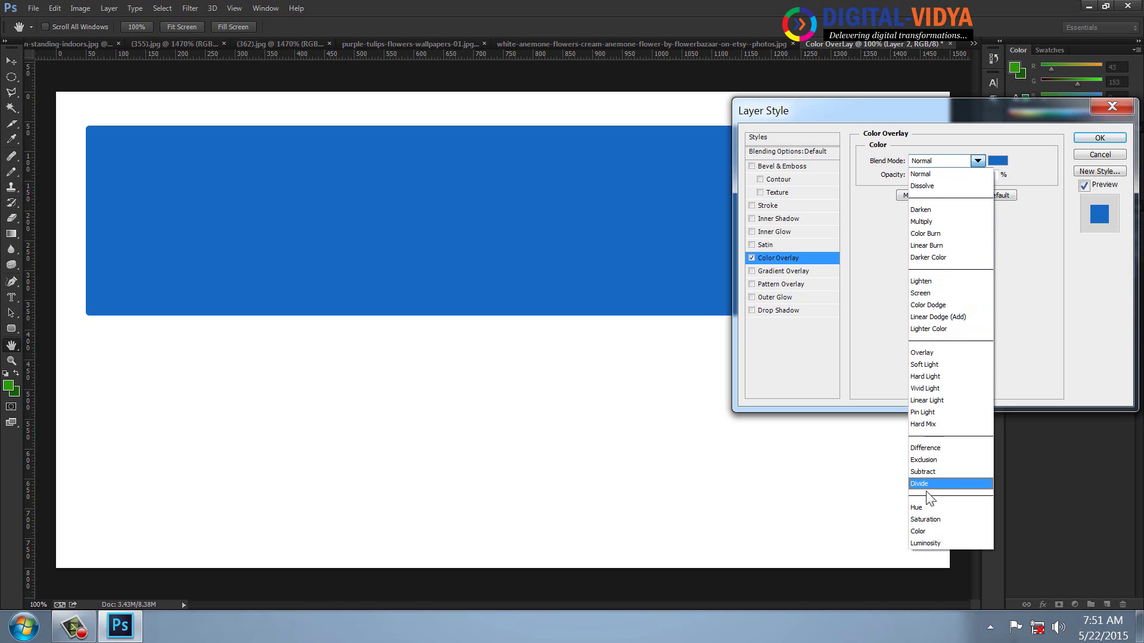
{"action": "left_click", "coordinate": [923, 507]}
{"action": "key", "text": "Down"}
{"action": "key", "text": "Down"}
{"action": "key", "text": "Down"}
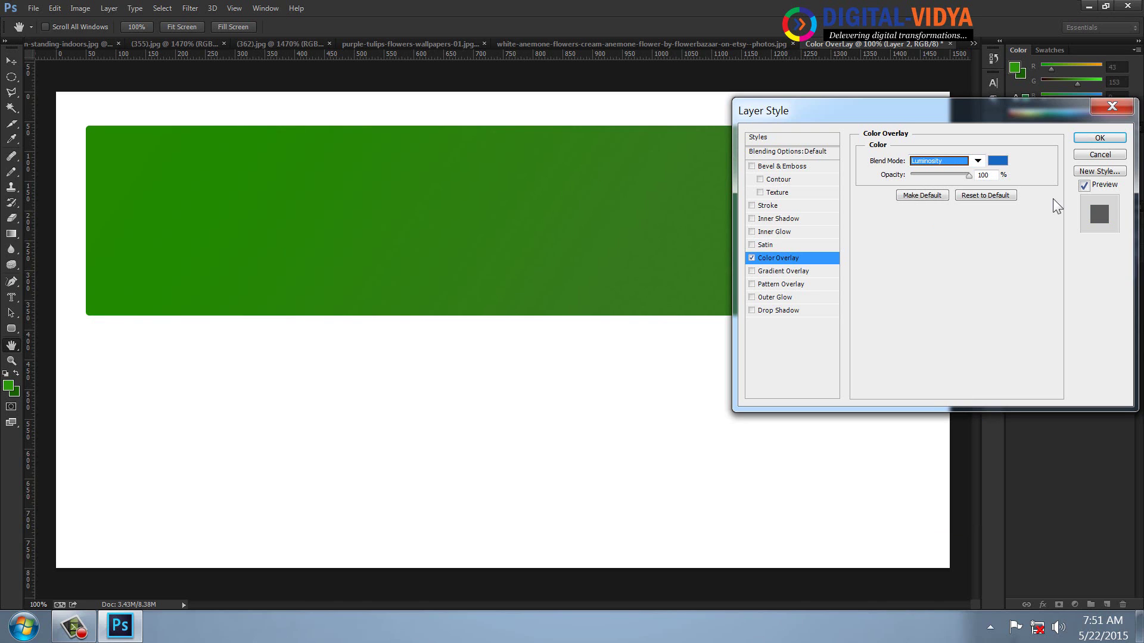
{"action": "left_click", "coordinate": [1099, 154]}
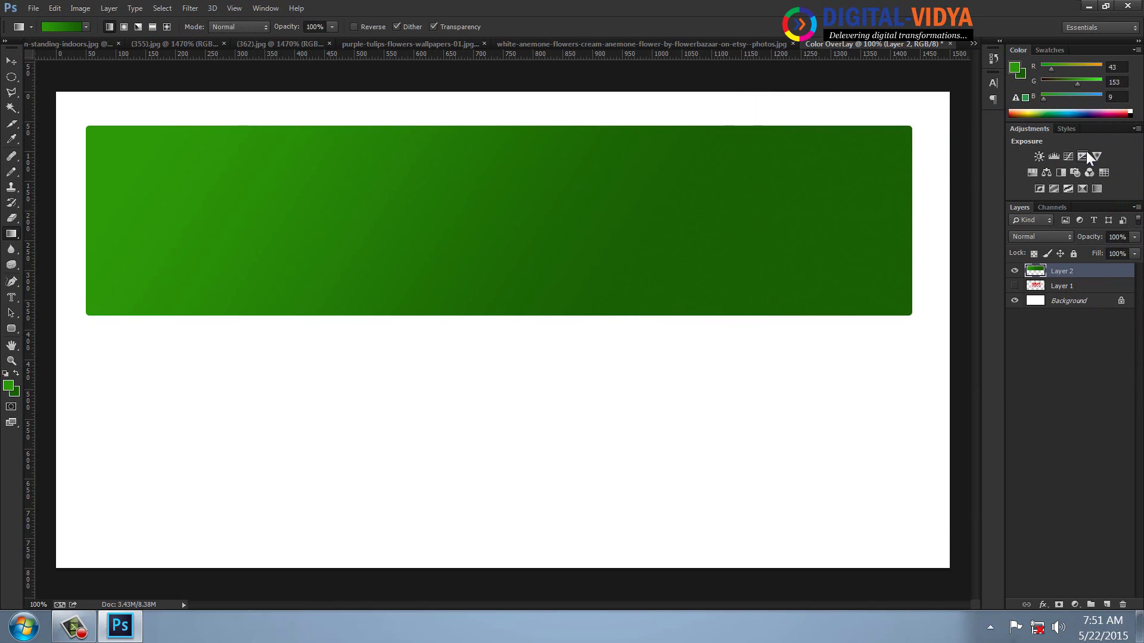
Step: Hide the green gradient banner on Layer 2
{"action": "left_click", "coordinate": [1015, 271]}
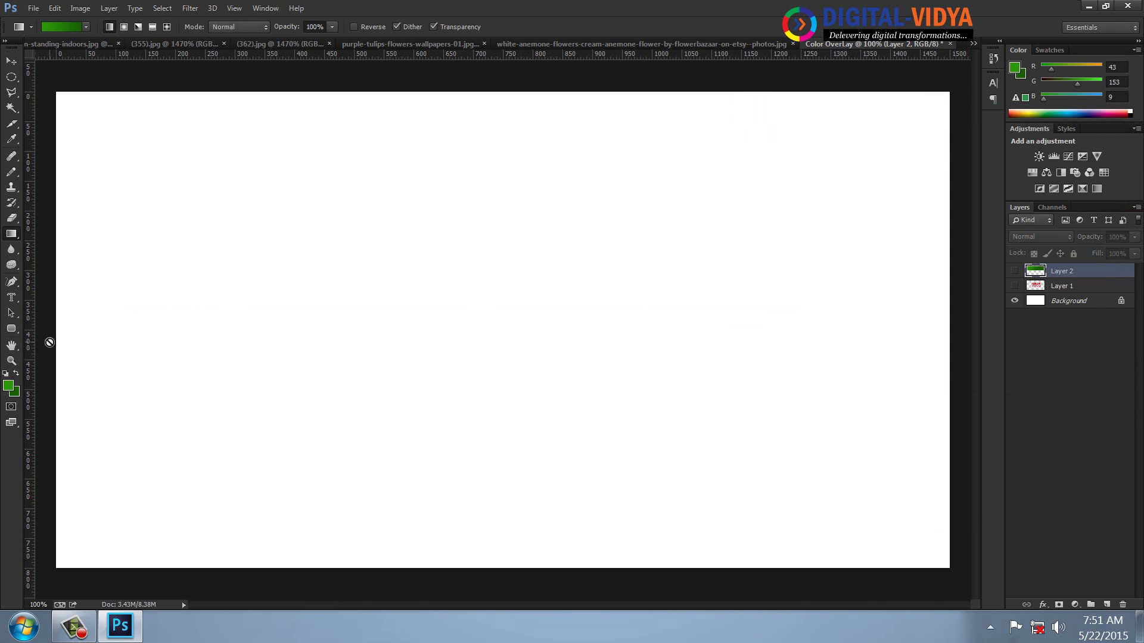
Step: Add a new layer above Layer 2 and fill it with the green foreground colour
{"action": "key", "text": "alt+BackSpace"}
{"action": "left_click", "coordinate": [1106, 605]}
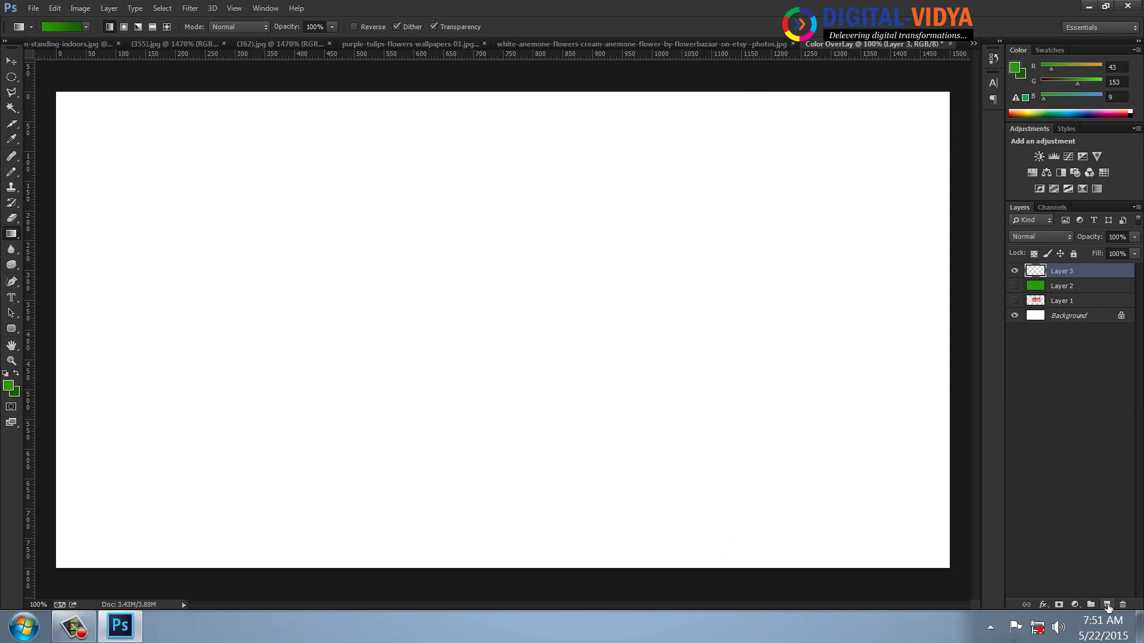
{"action": "key", "text": "alt+BackSpace"}
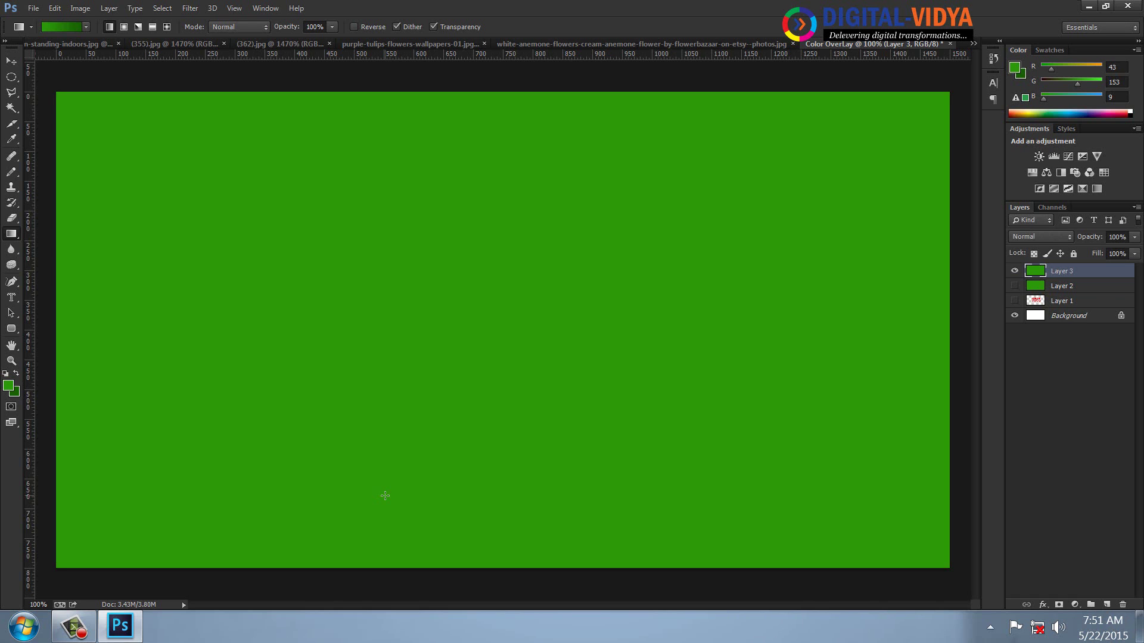
Step: Open the standing woman silhouette pi58gAqbT.png from the Vectoors folder on the Personal (E:) drive
{"action": "key", "text": "ctrl+o"}
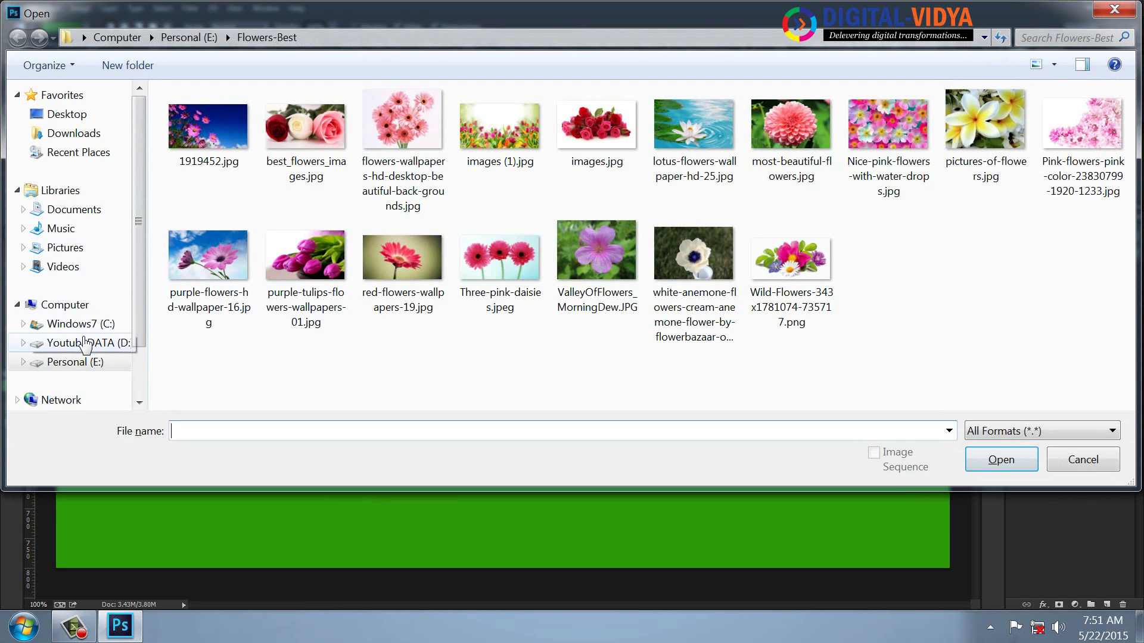
{"action": "left_click", "coordinate": [73, 361]}
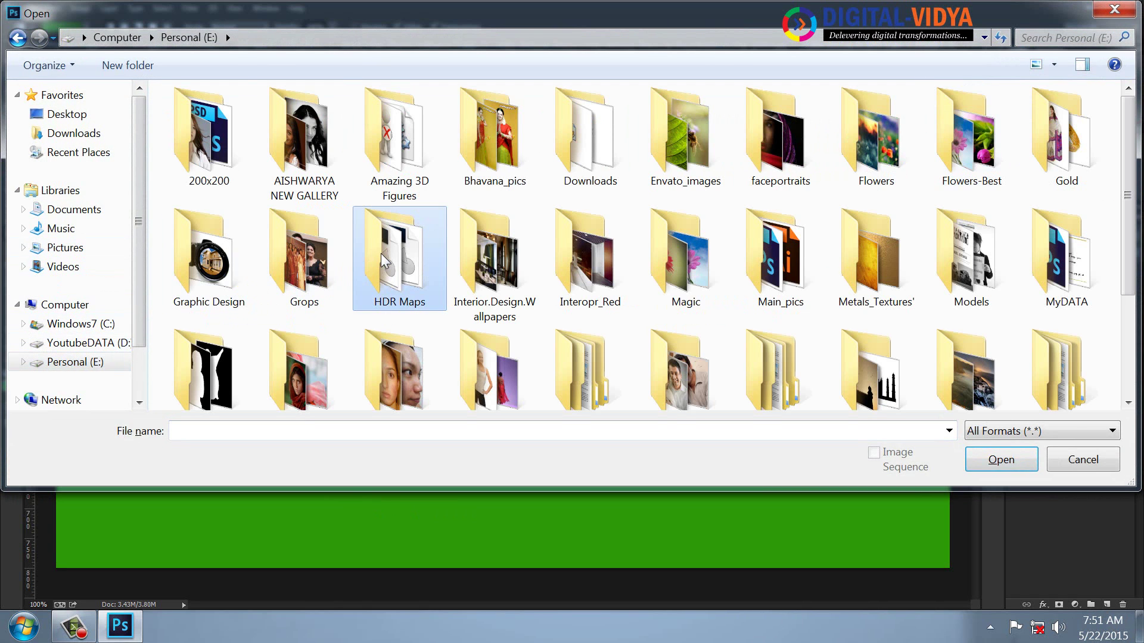
{"action": "scroll", "coordinate": [380, 253], "scroll_direction": "down", "scroll_amount": 3}
{"action": "key", "text": "Return"}
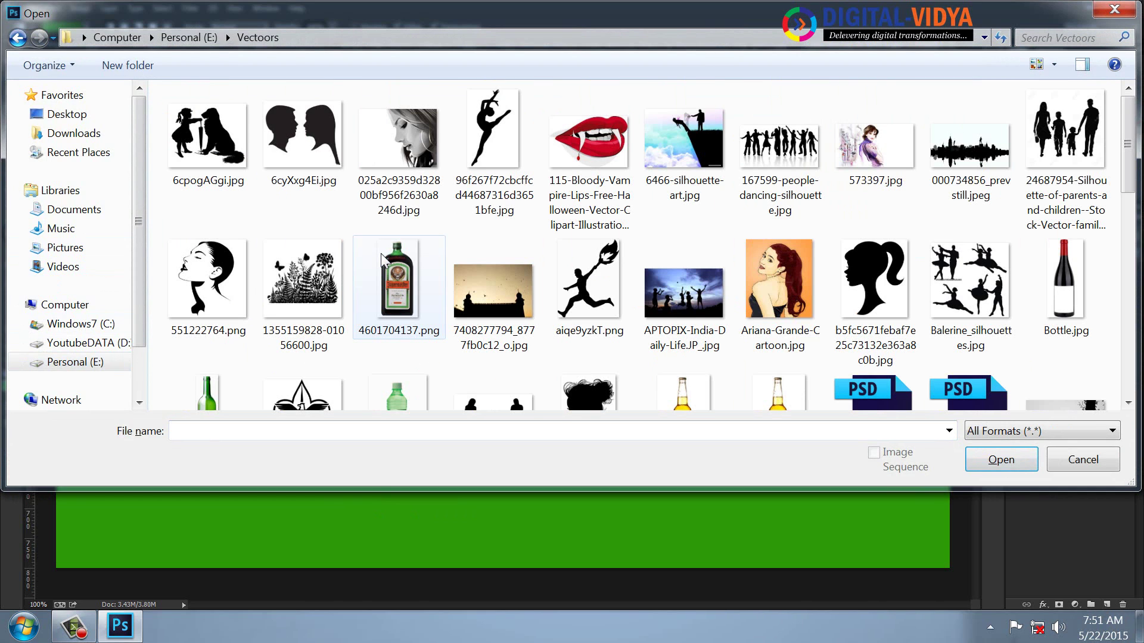
{"action": "scroll", "coordinate": [393, 250], "scroll_direction": "down", "scroll_amount": 4}
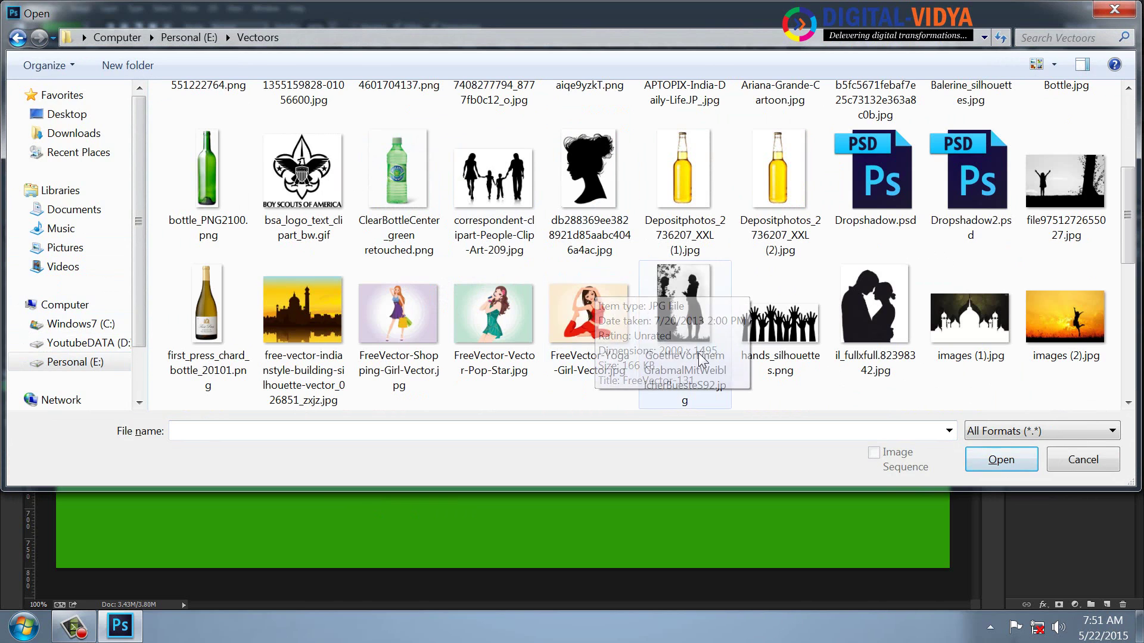
{"action": "scroll", "coordinate": [700, 357], "scroll_direction": "down", "scroll_amount": 3}
{"action": "scroll", "coordinate": [701, 359], "scroll_direction": "down", "scroll_amount": 3}
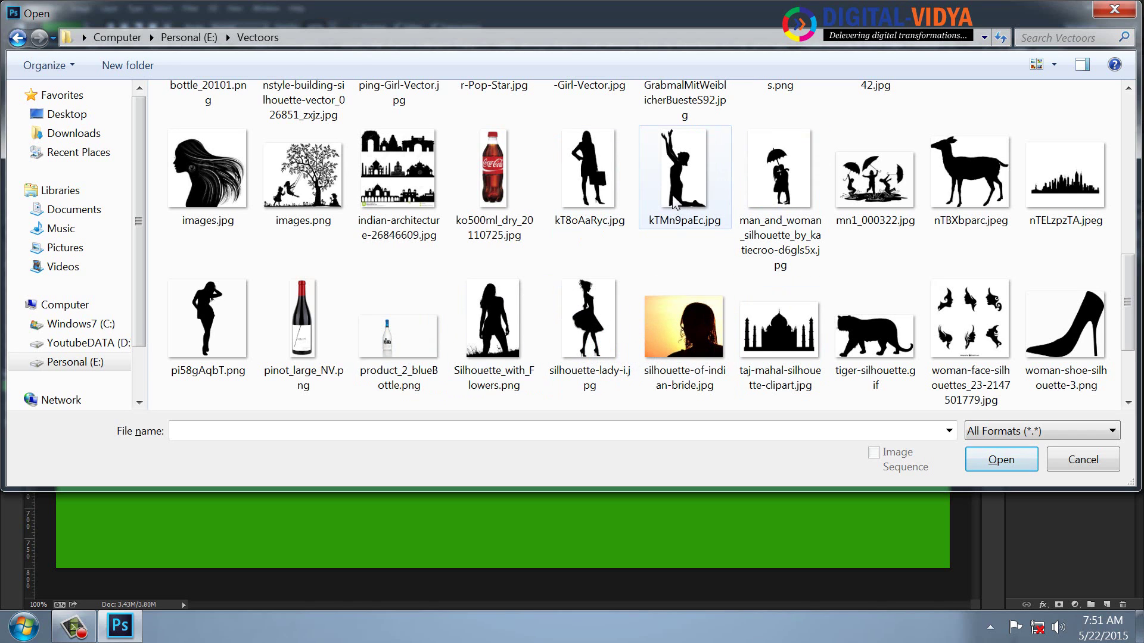
{"action": "left_click", "coordinate": [218, 308]}
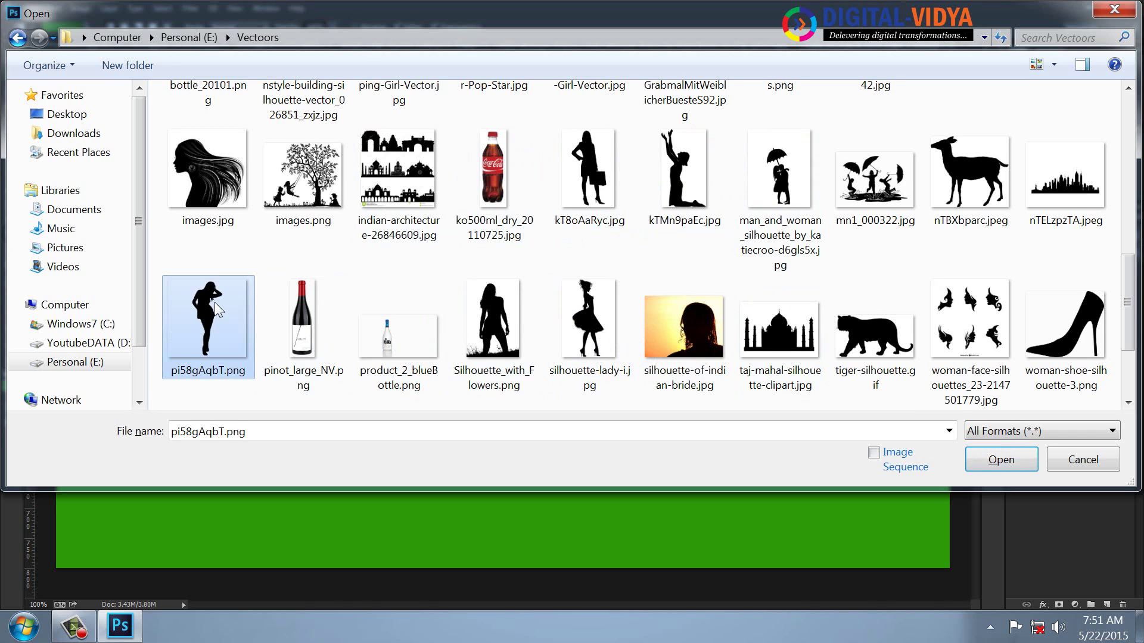
{"action": "double_click", "coordinate": [215, 303]}
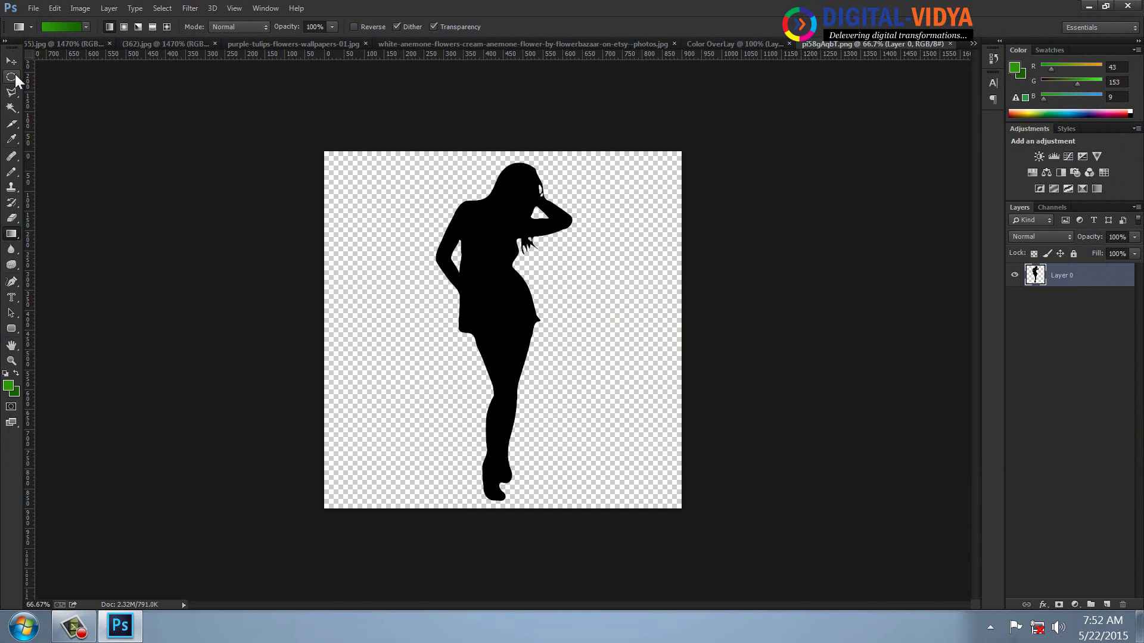
Step: Copy the silhouette, close its file and paste it onto the green canvas of the Color Overlay document
{"action": "key", "text": "ctrl+c"}
{"action": "key", "text": "ctrl+w"}
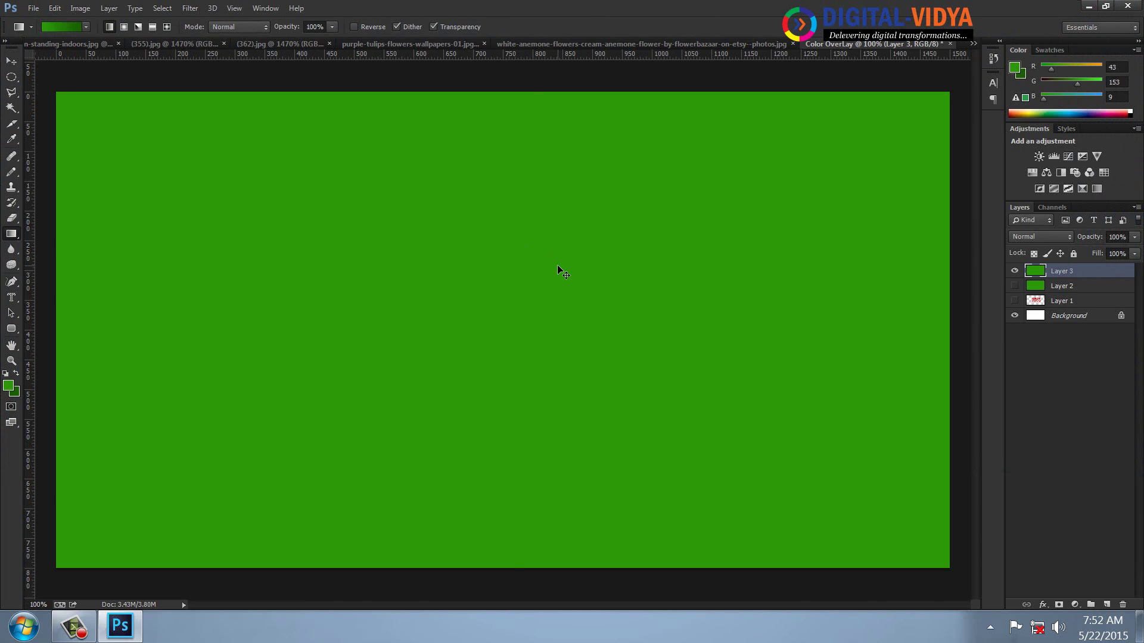
{"action": "key", "text": "ctrl+v"}
{"action": "left_click", "coordinate": [9, 59]}
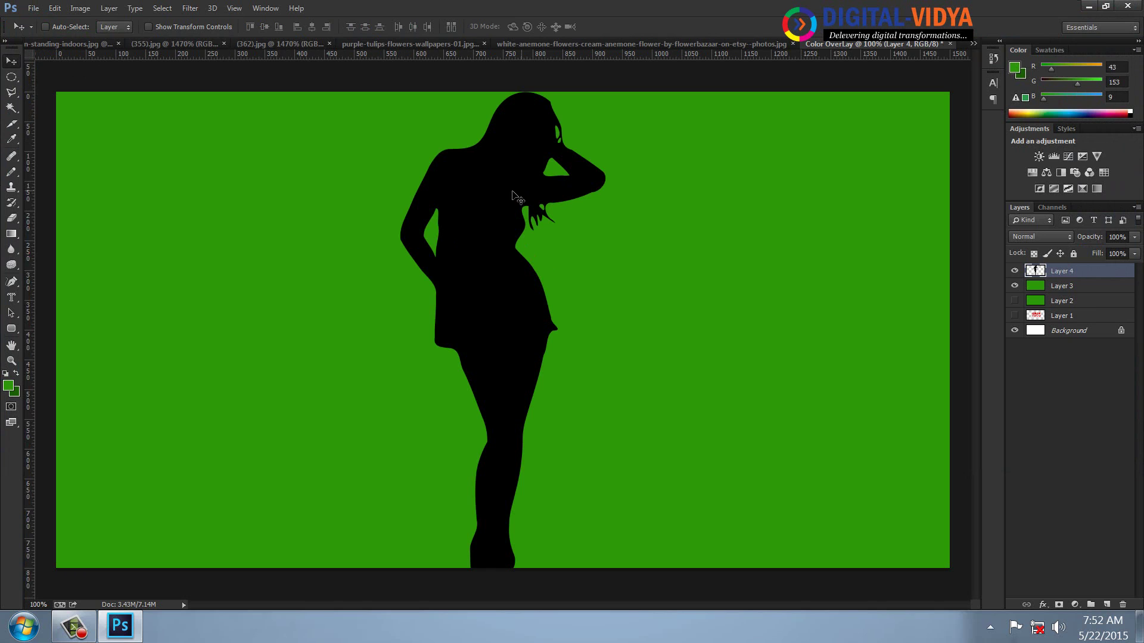
Step: Scale the pasted silhouette down slightly and move it so the whole figure fits within the canvas
{"action": "key", "text": "ctrl+t"}
{"action": "left_click_drag", "start_coordinate": [606, 91], "coordinate": [594, 117]}
{"action": "key", "text": "Return"}
{"action": "left_click_drag", "start_coordinate": [517, 225], "coordinate": [529, 208]}
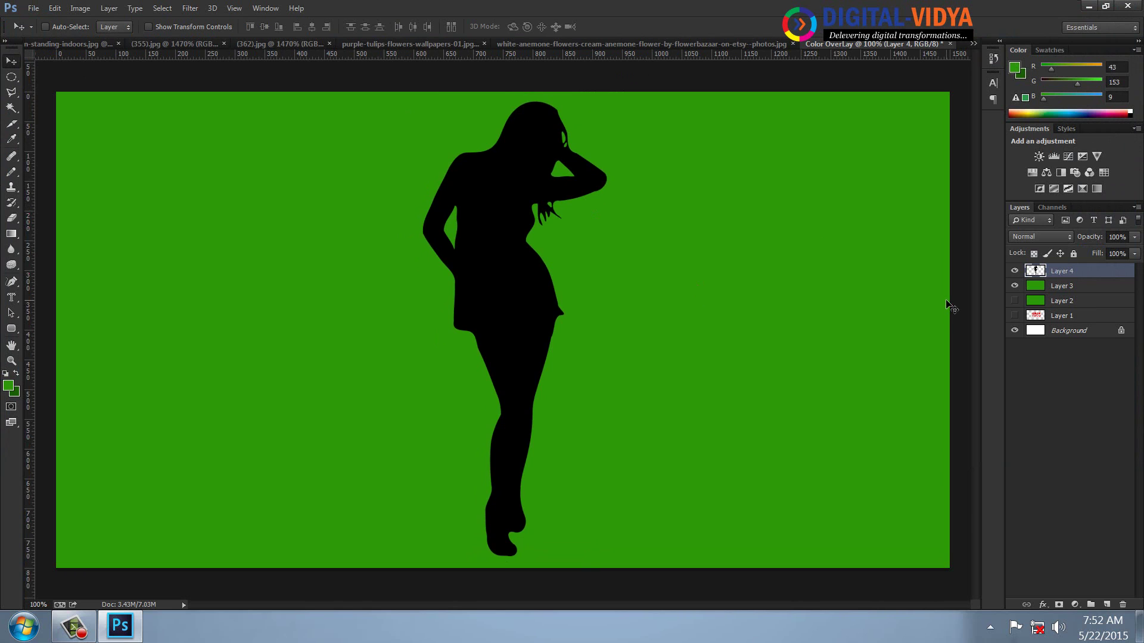
Step: Apply a Color Overlay in yellow #f2df0b to the silhouette on Layer 4
{"action": "left_click", "coordinate": [1043, 604]}
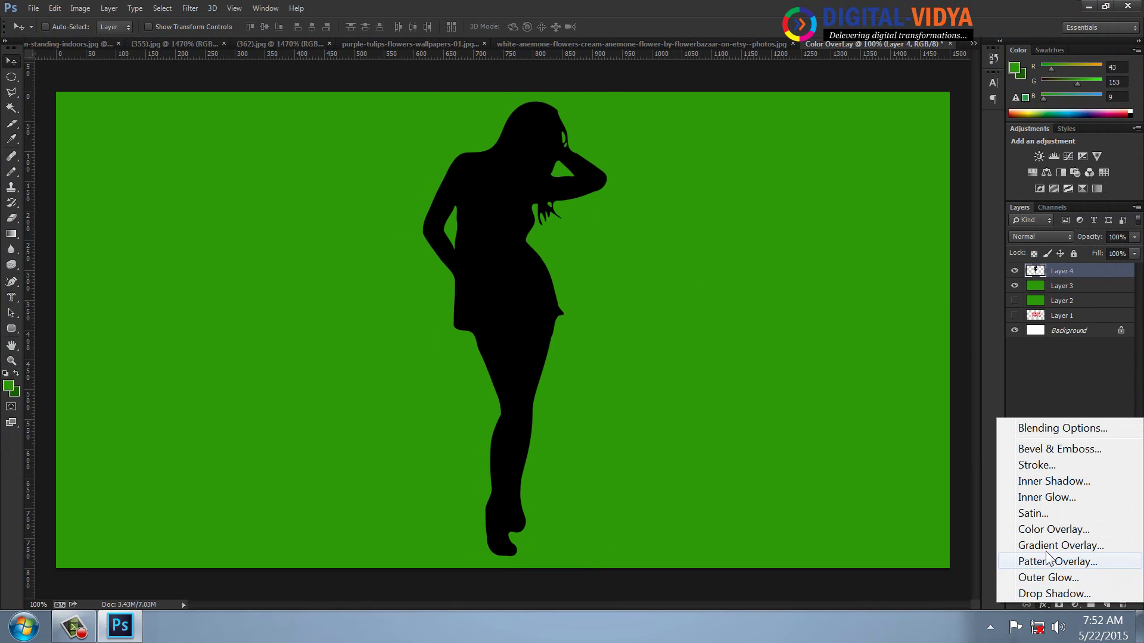
{"action": "left_click", "coordinate": [1042, 530]}
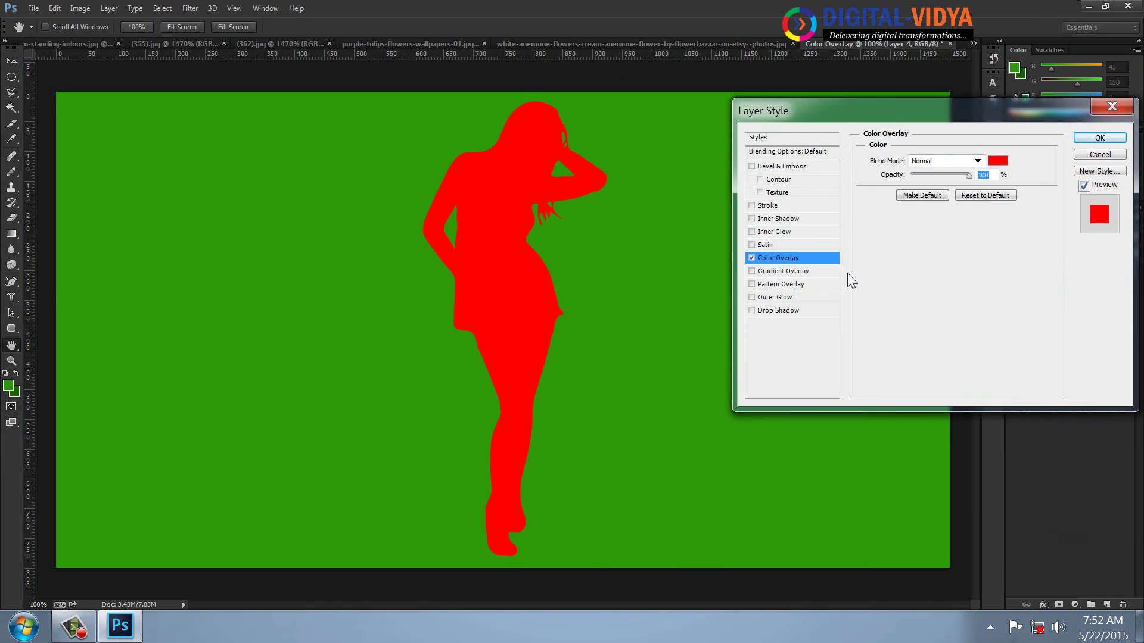
{"action": "left_click", "coordinate": [998, 160]}
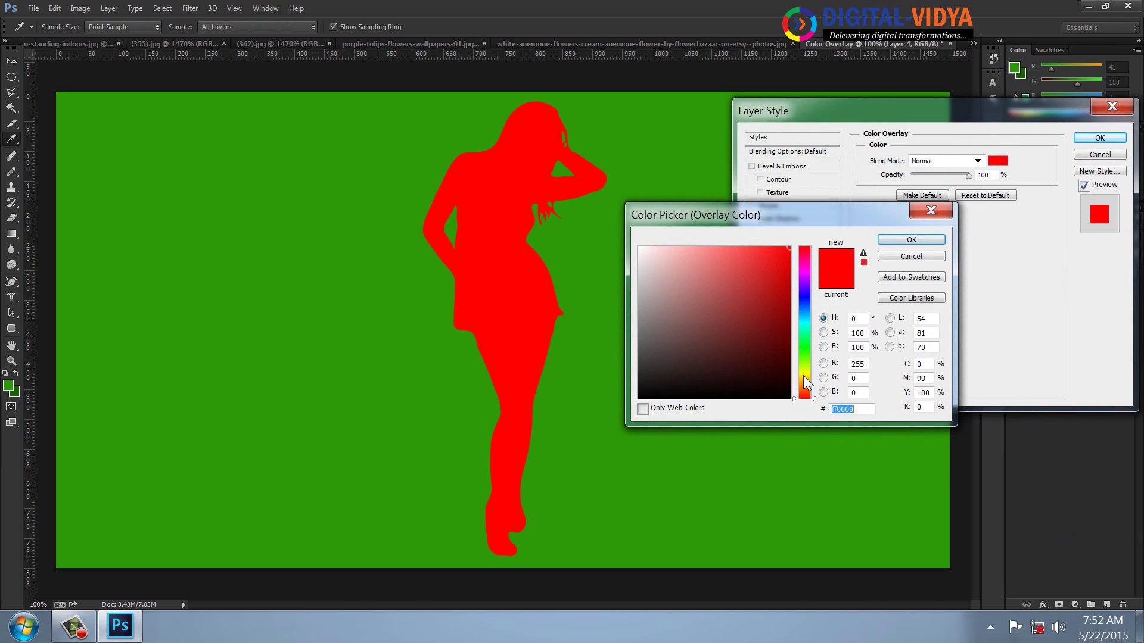
{"action": "left_click_drag", "start_coordinate": [804, 394], "coordinate": [804, 375]}
{"action": "left_click", "coordinate": [782, 257]}
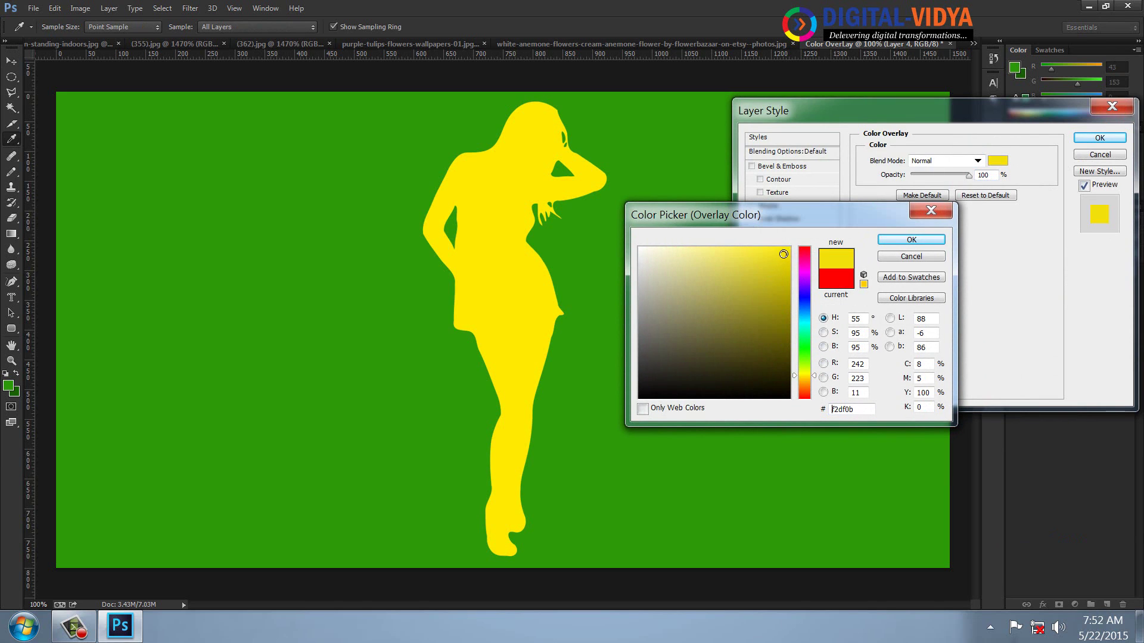
{"action": "left_click", "coordinate": [911, 239]}
{"action": "left_click", "coordinate": [1099, 138]}
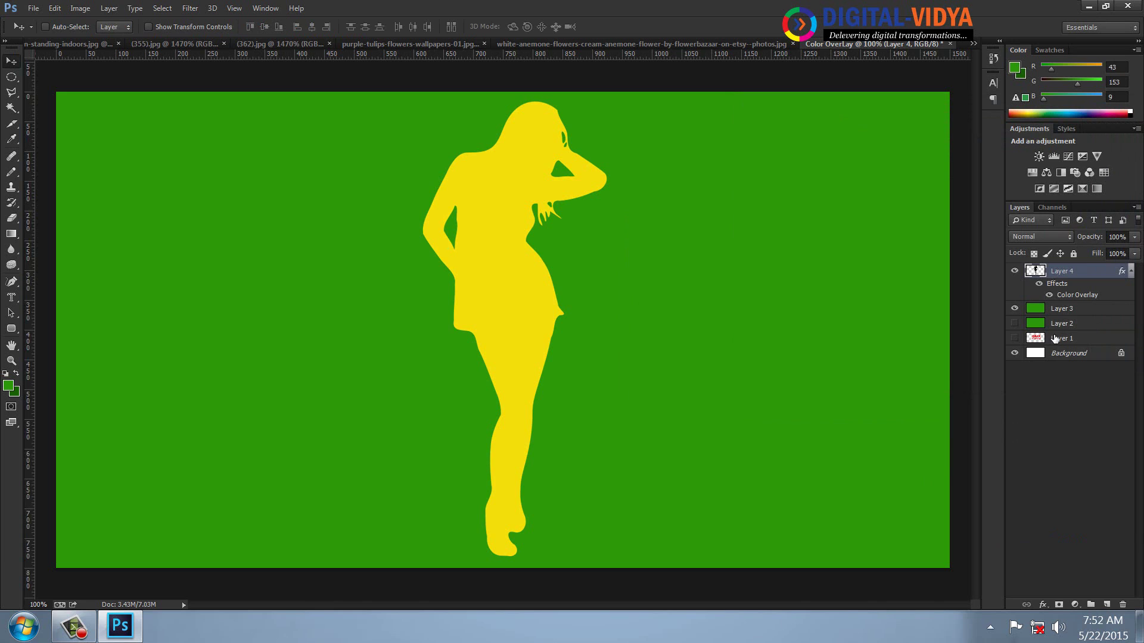
Step: Add a Gradient Overlay to Layer 3 running from the silhouette's yellow #f2df0b to white
{"action": "left_click", "coordinate": [1055, 308]}
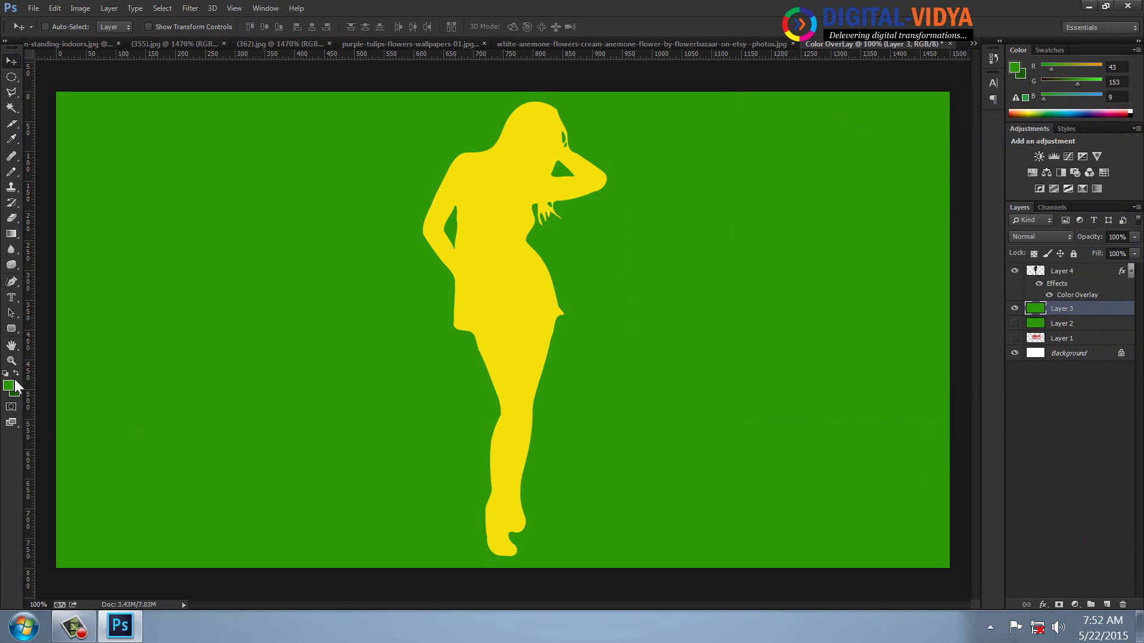
{"action": "left_click", "coordinate": [1042, 605]}
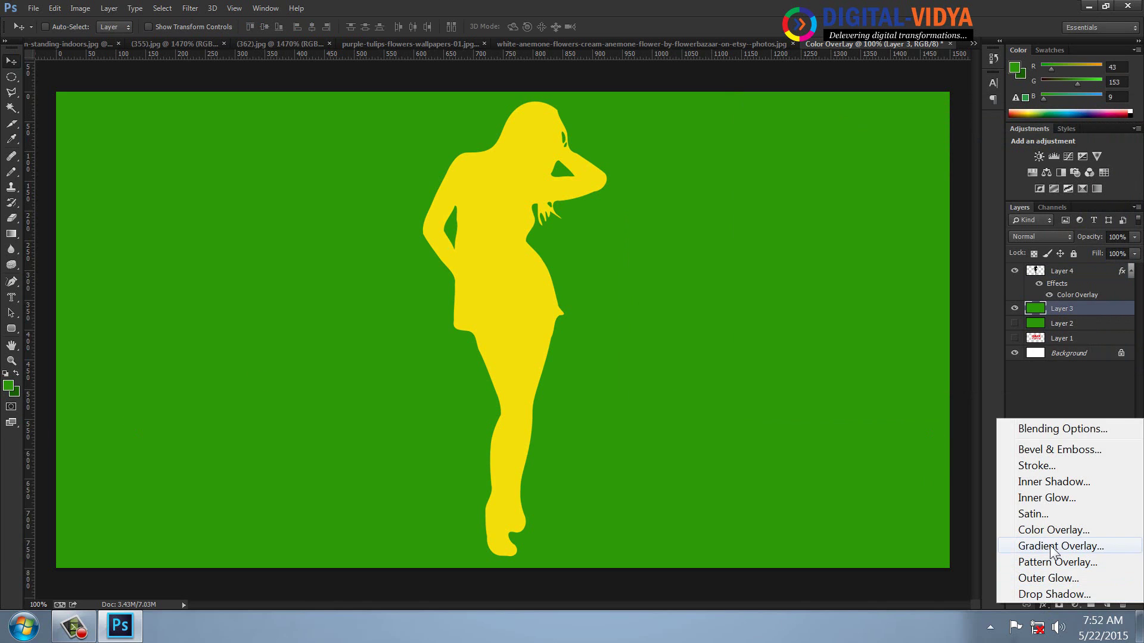
{"action": "left_click", "coordinate": [1054, 545]}
{"action": "left_click", "coordinate": [958, 188]}
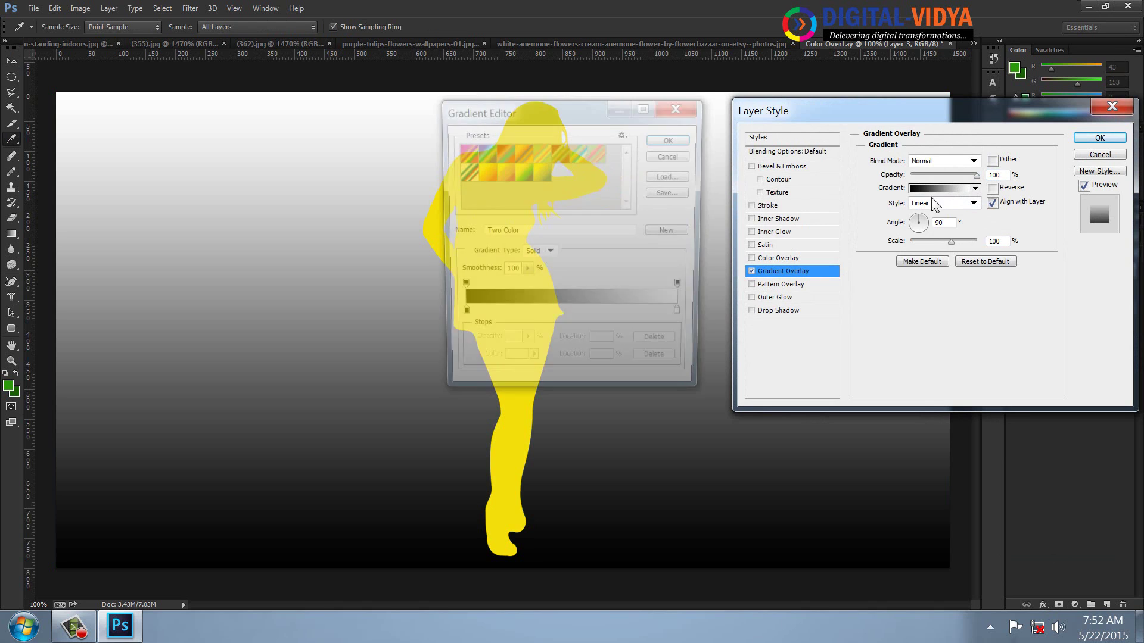
{"action": "left_click", "coordinate": [459, 317]}
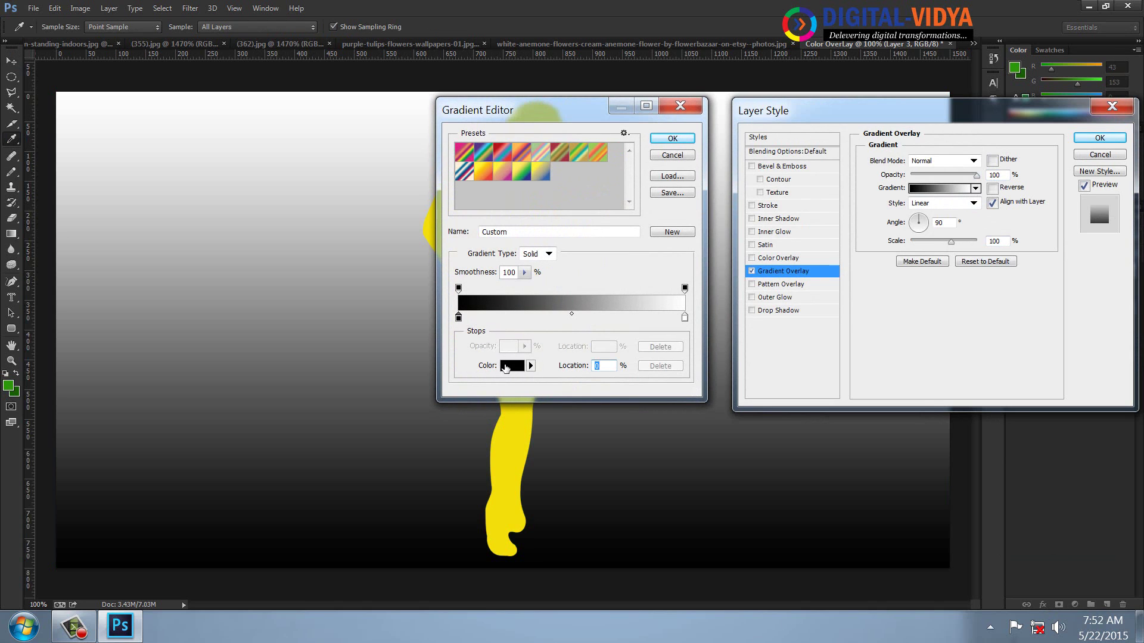
{"action": "left_click", "coordinate": [512, 365]}
{"action": "left_click", "coordinate": [513, 443]}
{"action": "left_click", "coordinate": [909, 240]}
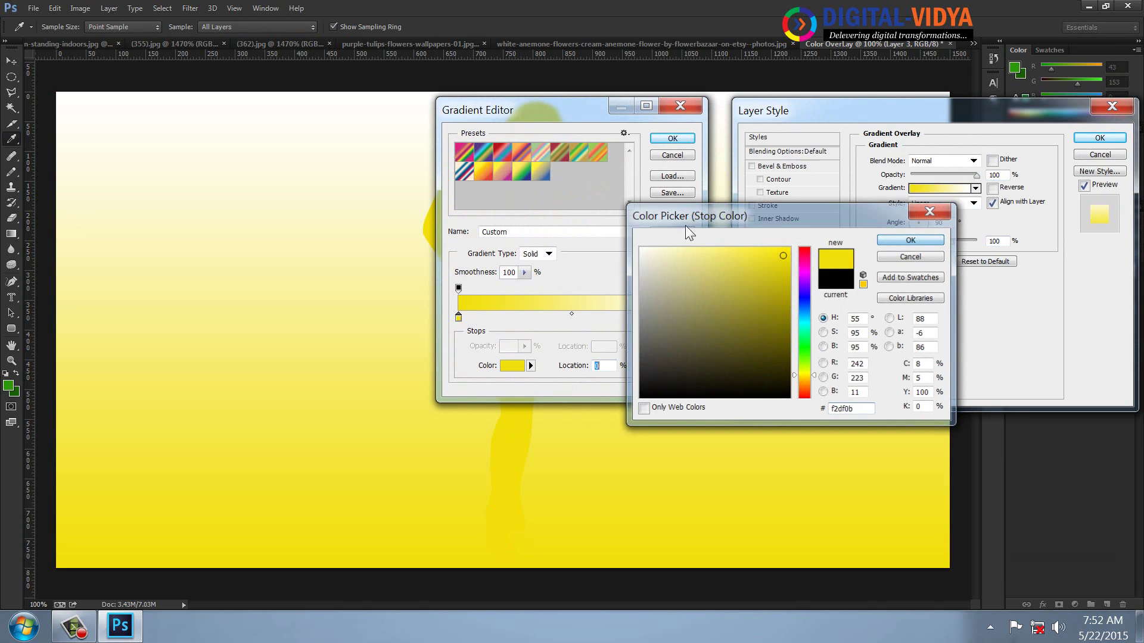
{"action": "left_click", "coordinate": [685, 317]}
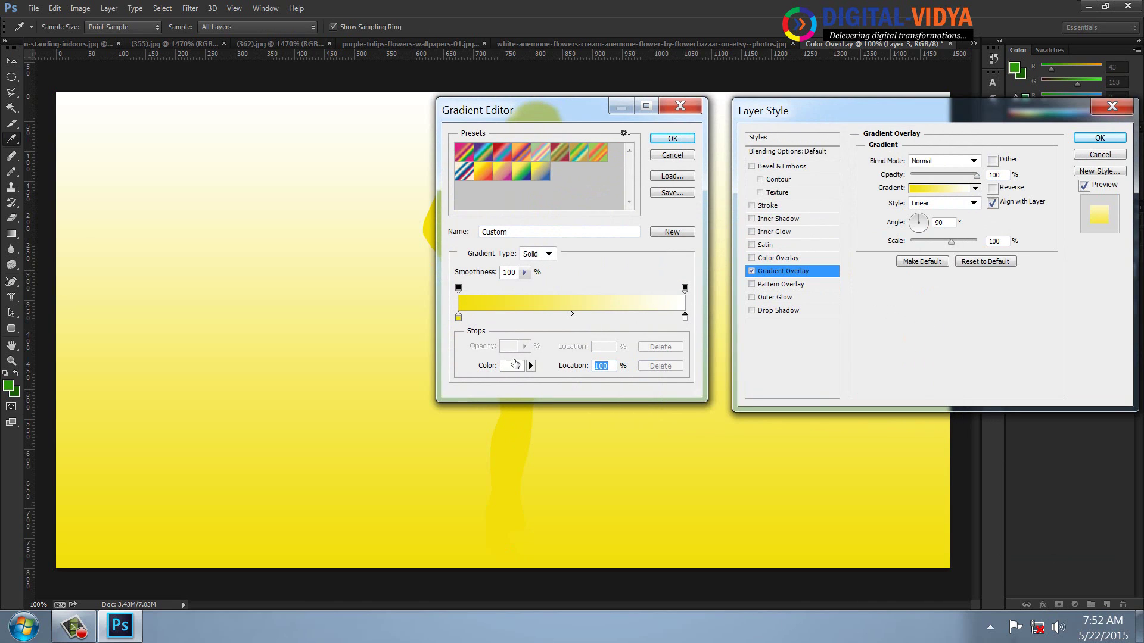
{"action": "left_click", "coordinate": [671, 140]}
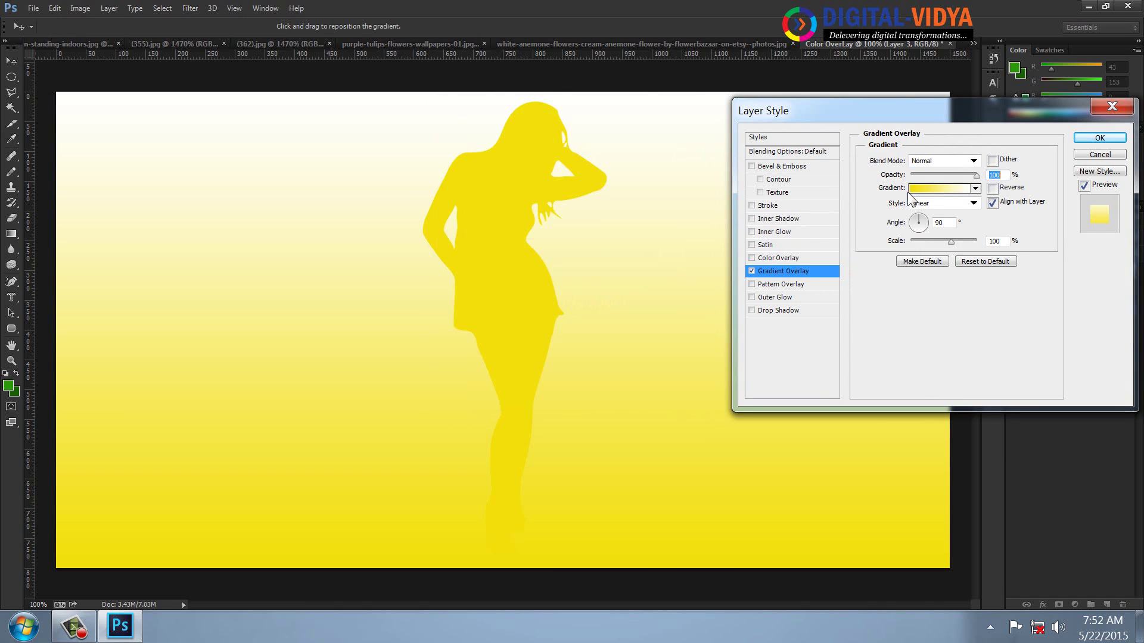
Step: Make Layer 3's Gradient Overlay radial and reversed with a scale of 150%, and apply it
{"action": "left_click", "coordinate": [953, 204]}
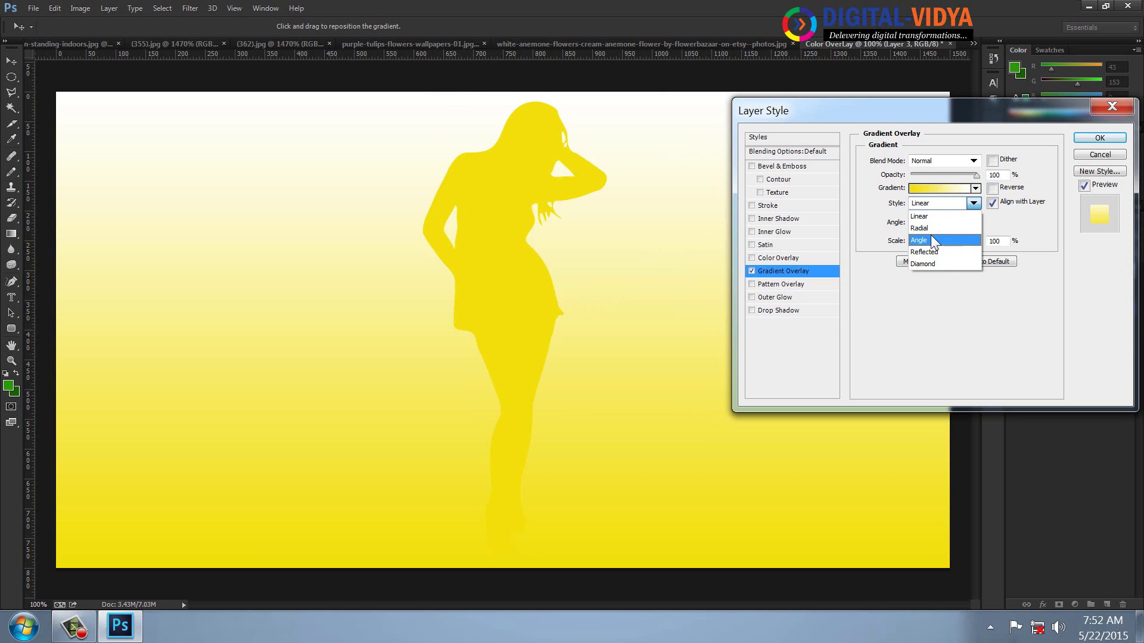
{"action": "left_click", "coordinate": [930, 228]}
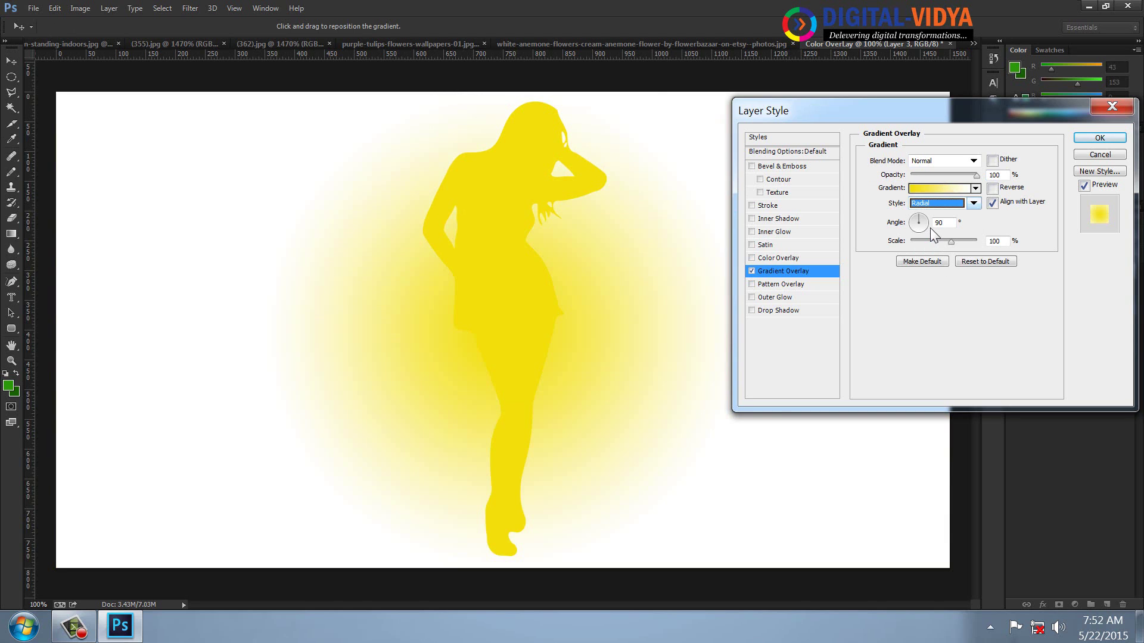
{"action": "left_click", "coordinate": [993, 190]}
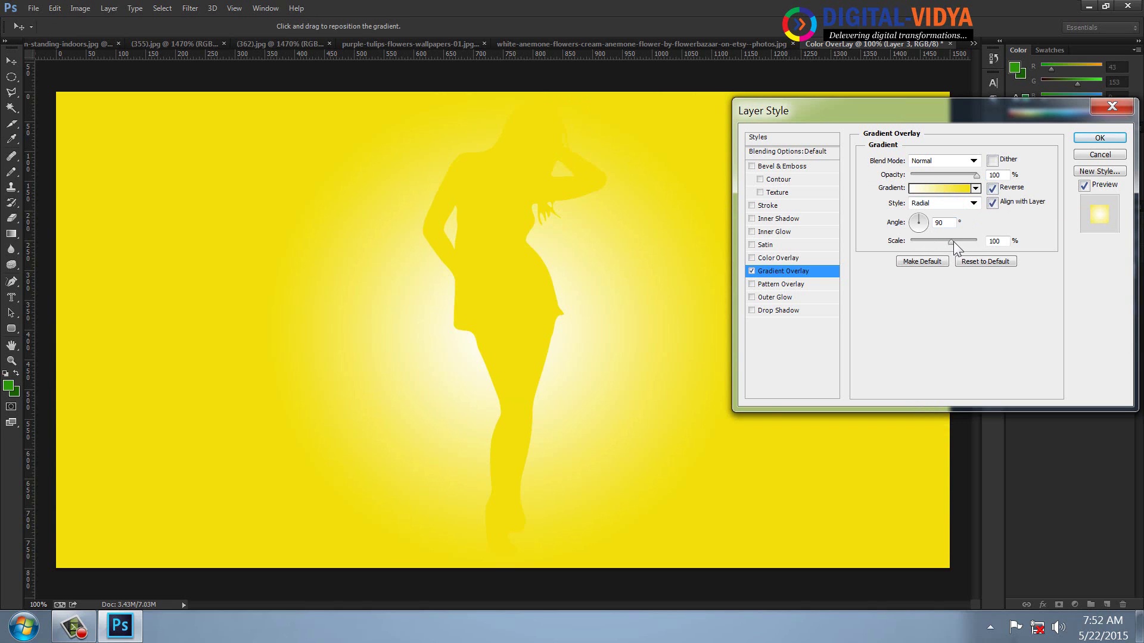
{"action": "left_click_drag", "start_coordinate": [951, 241], "coordinate": [967, 241]}
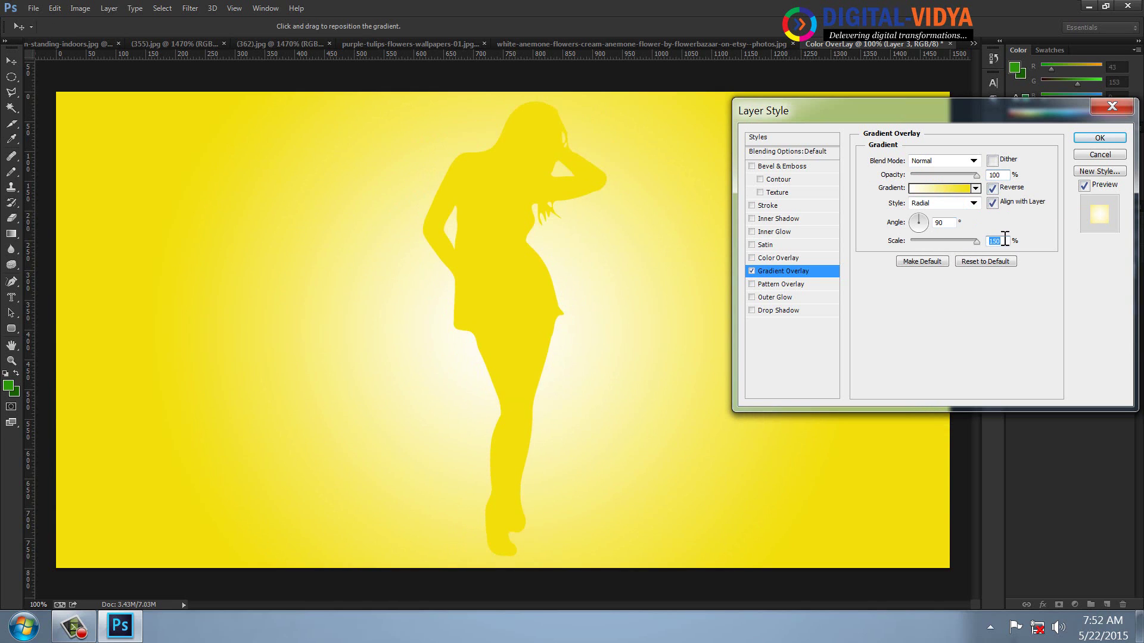
{"action": "left_click", "coordinate": [1098, 138]}
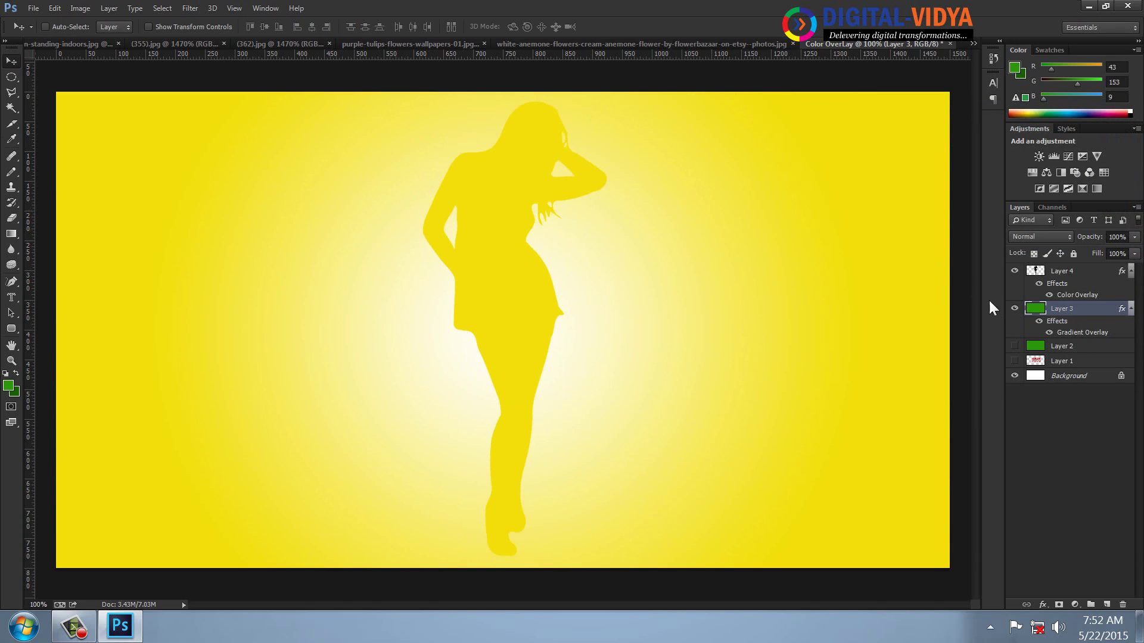
Step: Add a Drop Shadow to the silhouette on Layer 4 with size 49 px and opacity 23%
{"action": "left_click", "coordinate": [1057, 274]}
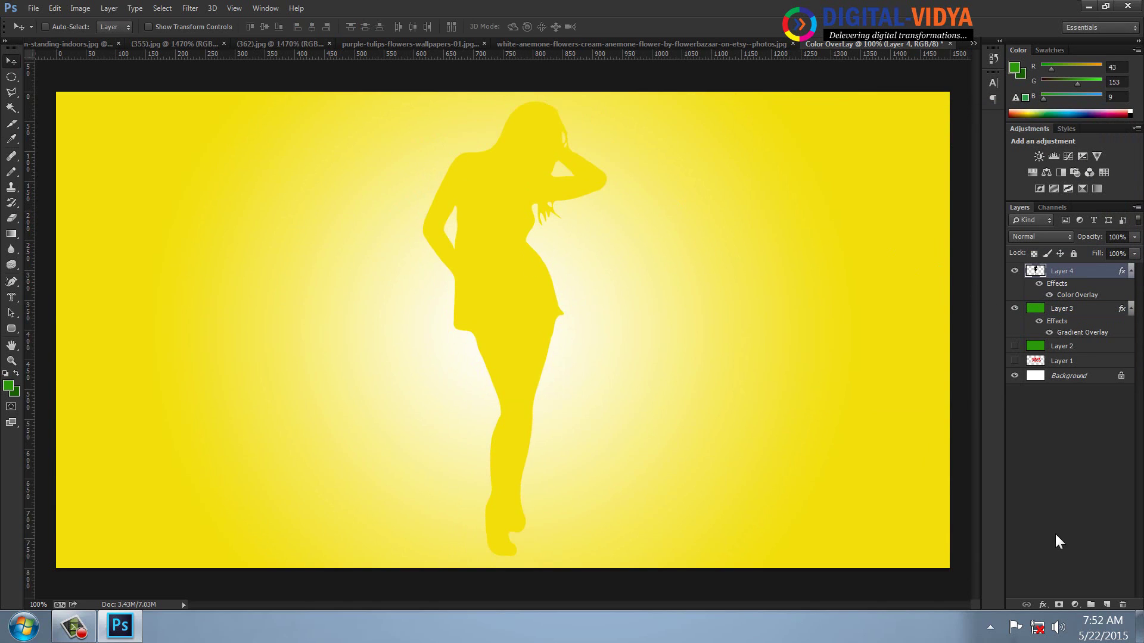
{"action": "left_click", "coordinate": [1043, 605]}
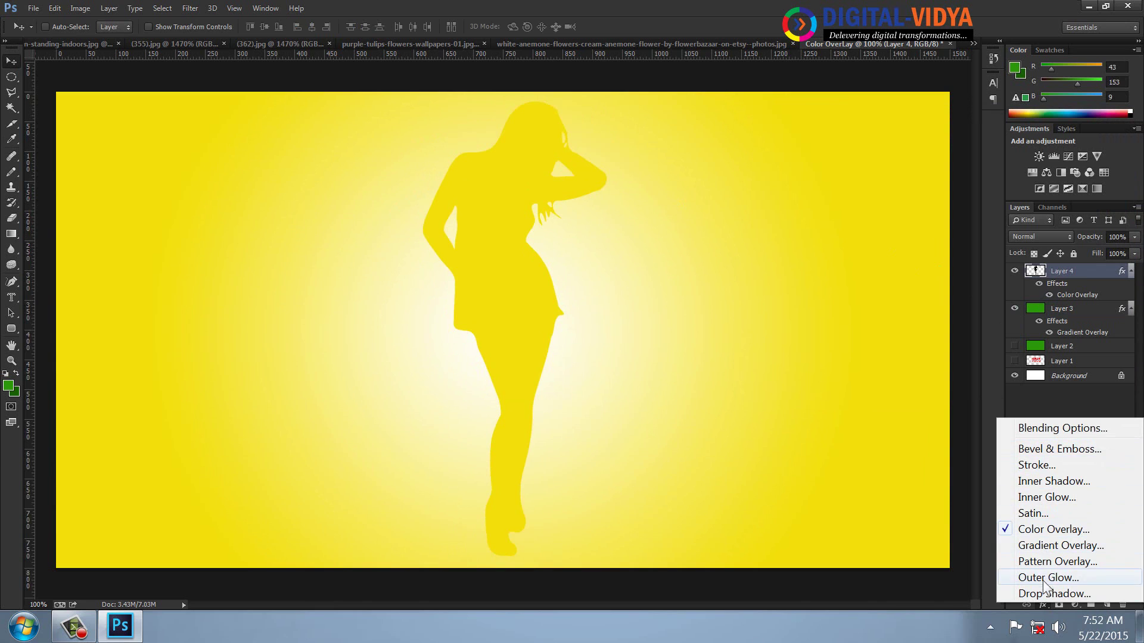
{"action": "left_click", "coordinate": [1039, 593]}
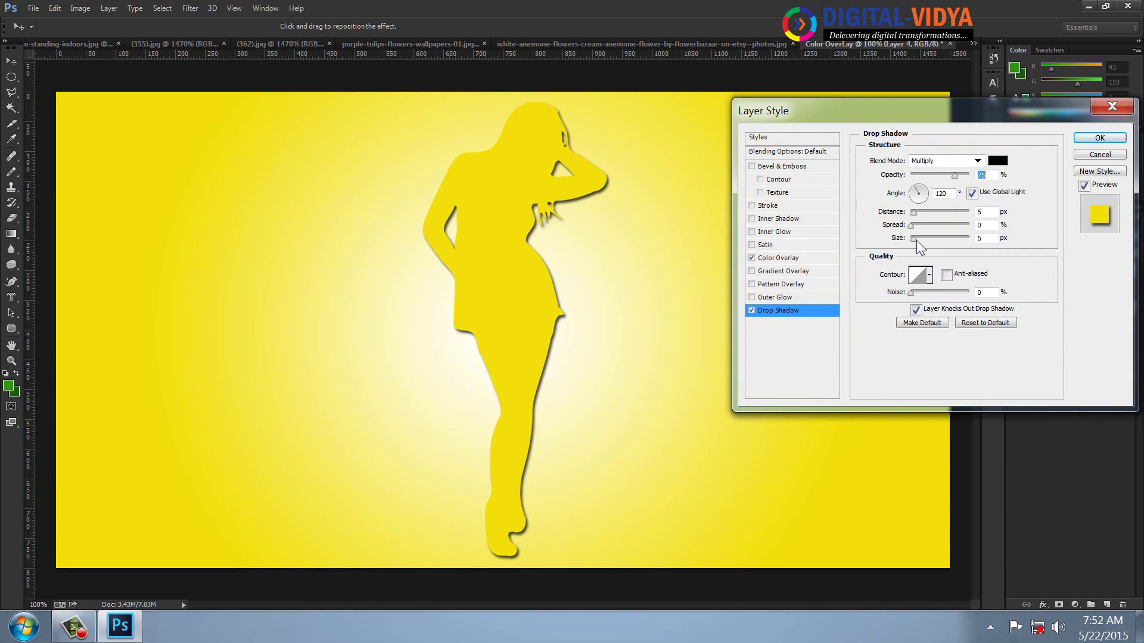
{"action": "left_click_drag", "start_coordinate": [915, 238], "coordinate": [923, 237]}
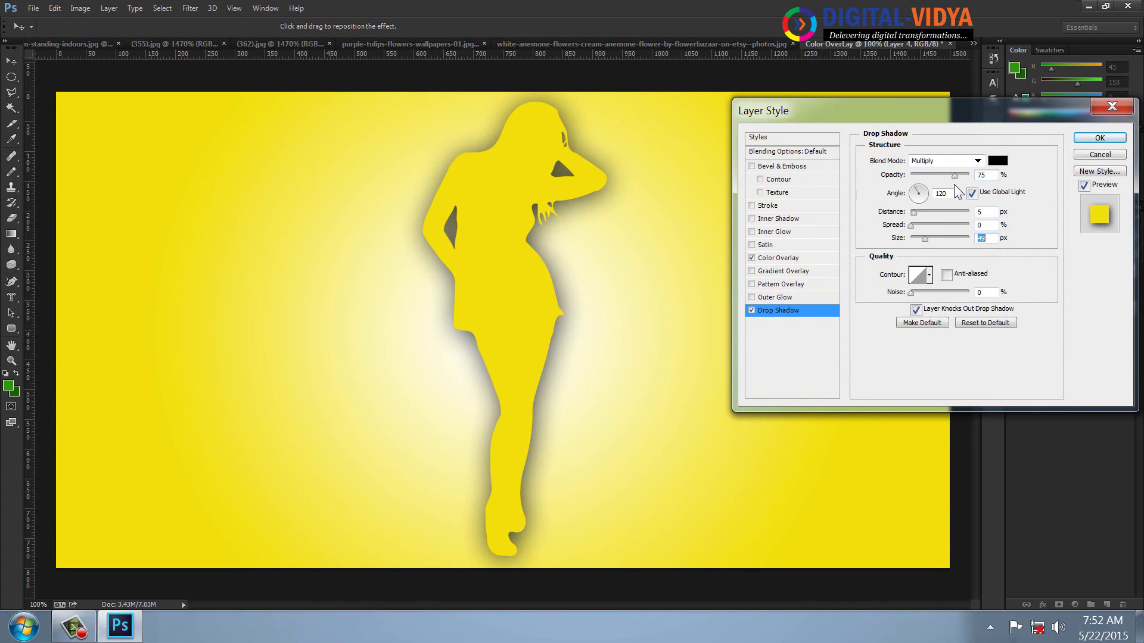
{"action": "left_click_drag", "start_coordinate": [954, 175], "coordinate": [924, 175]}
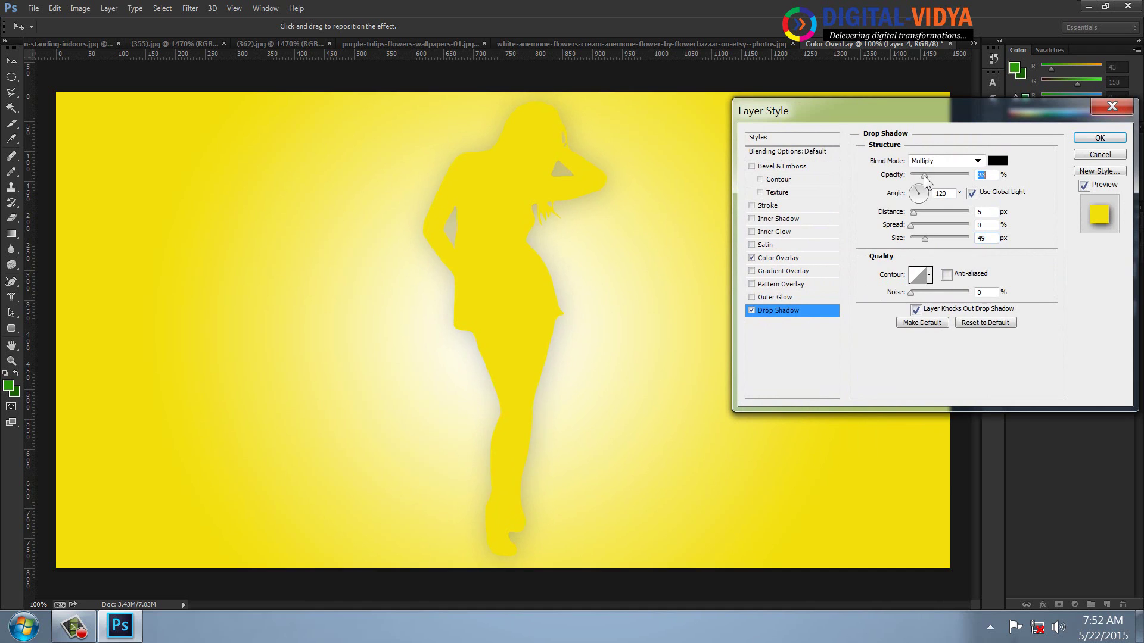
{"action": "left_click", "coordinate": [1099, 138]}
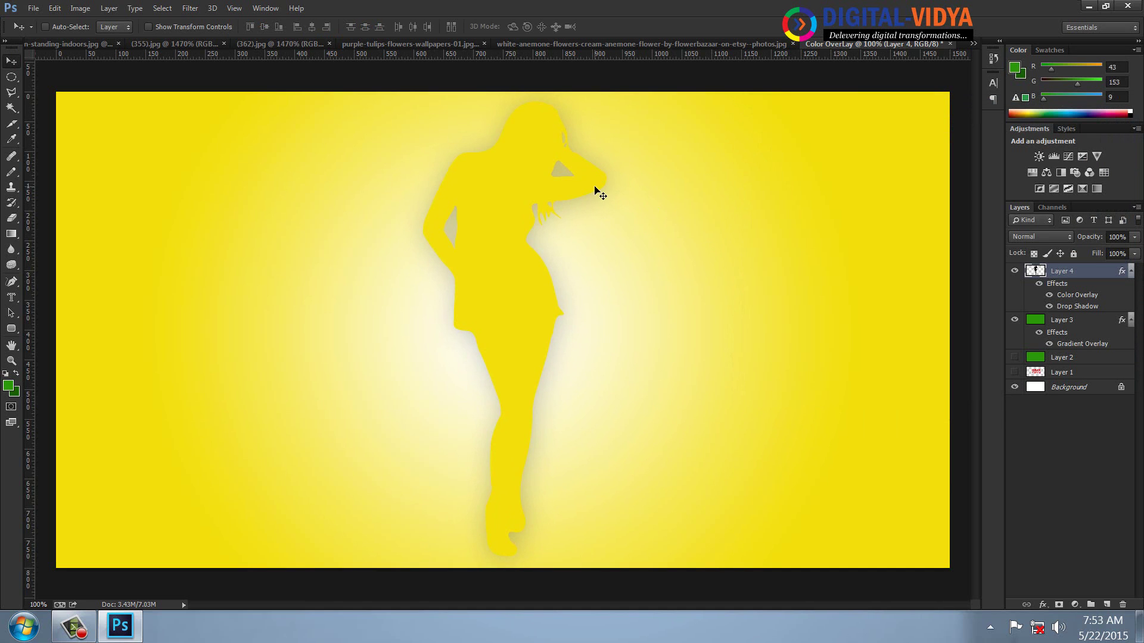
Step: Select only the sofa's upper seat cushion in (355).jpg with the Quick Selection tool
{"action": "left_click", "coordinate": [190, 44]}
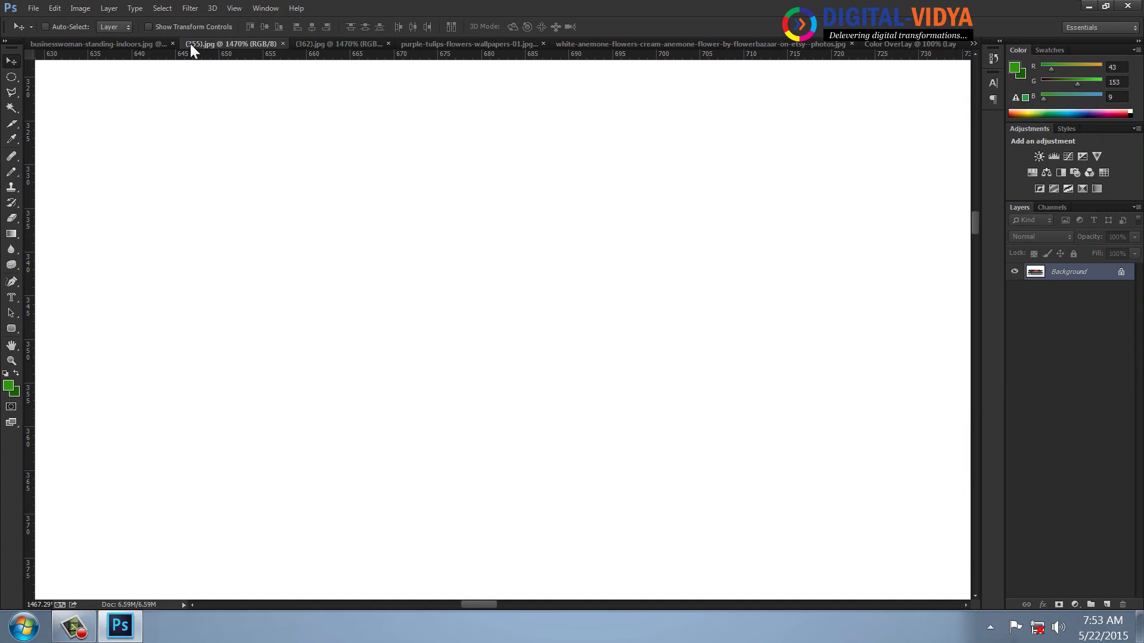
{"action": "key", "text": "ctrl+0"}
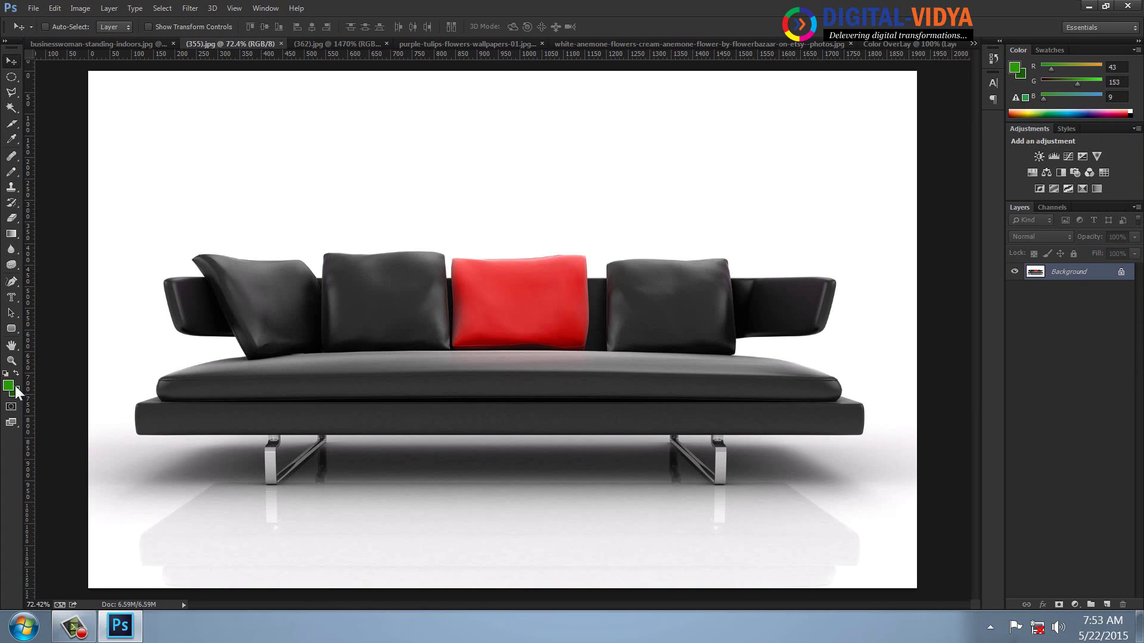
{"action": "left_click", "coordinate": [12, 361]}
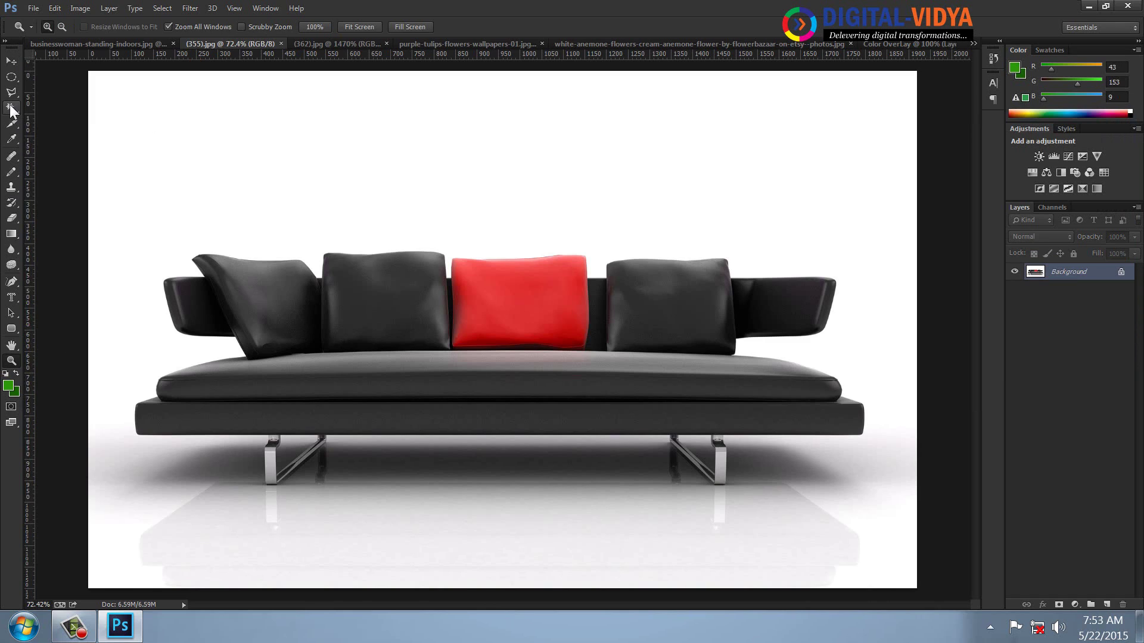
{"action": "mouse_move", "coordinate": [11, 108]}
{"action": "left_mouse_down"}
{"action": "mouse_move", "coordinate": [49, 119]}
{"action": "mouse_move", "coordinate": [51, 109]}
{"action": "left_mouse_up"}
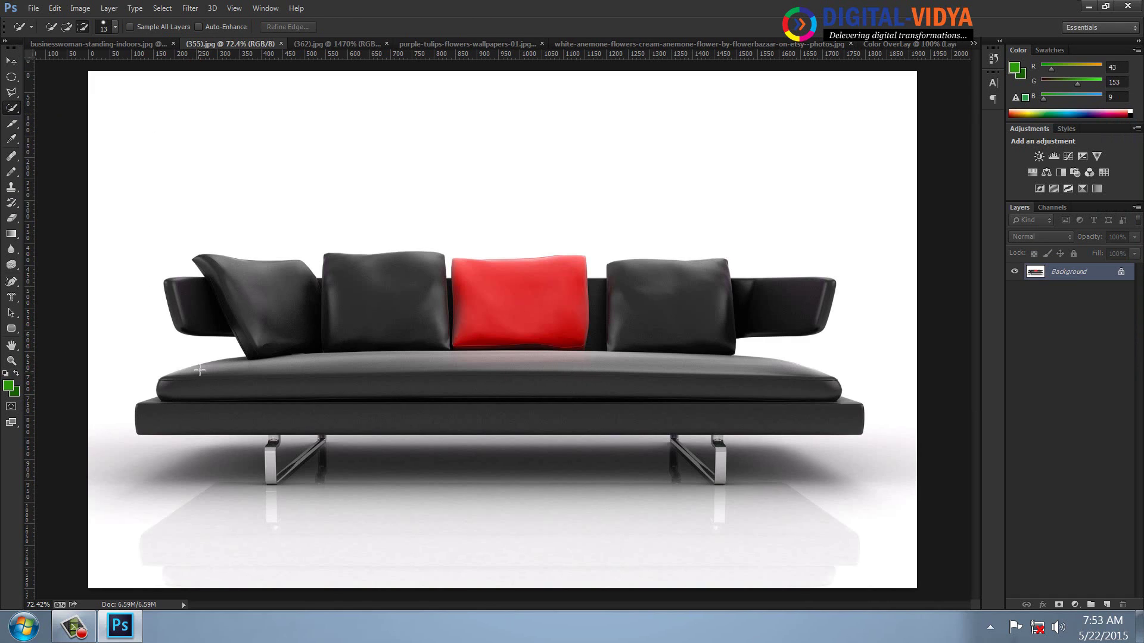
{"action": "left_click_drag", "start_coordinate": [209, 373], "coordinate": [585, 396]}
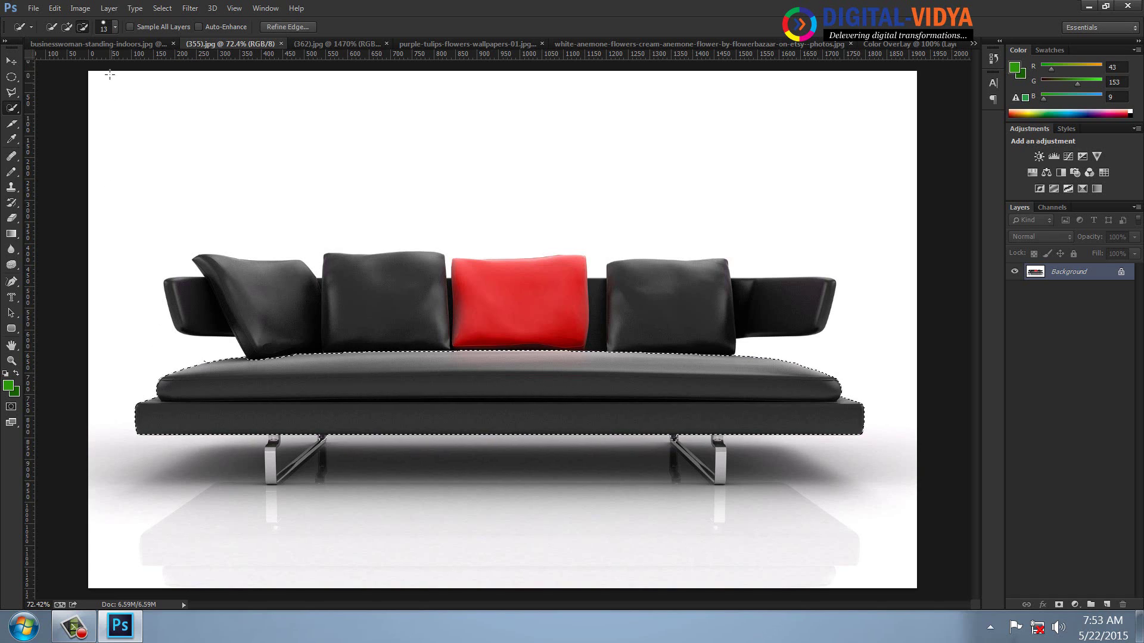
{"action": "left_click_drag", "start_coordinate": [146, 424], "coordinate": [793, 433]}
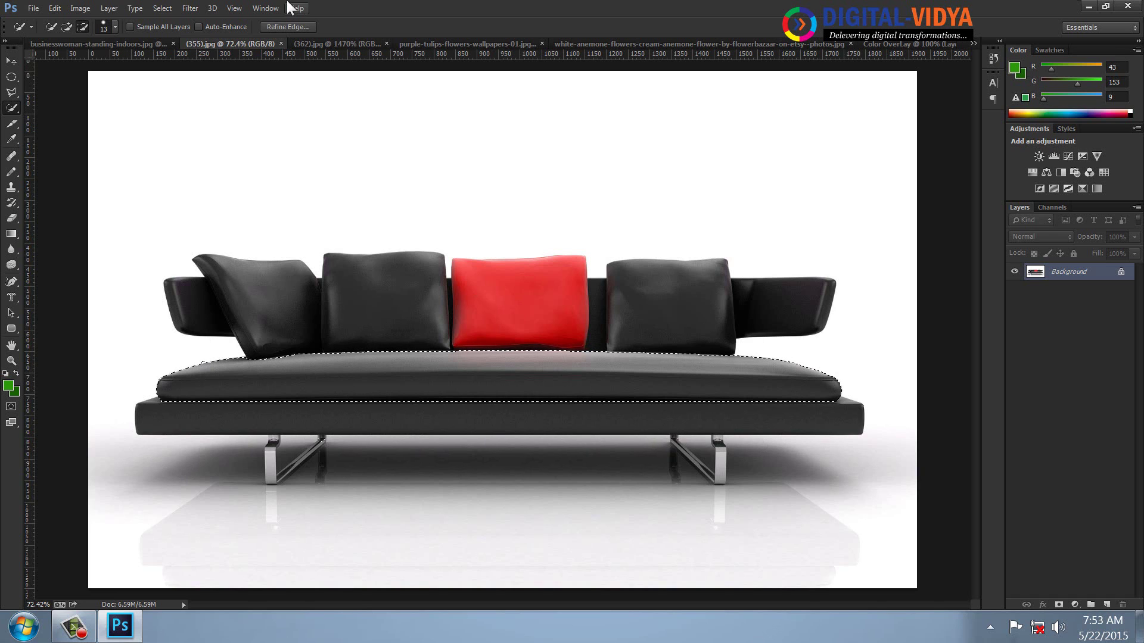
Step: Refine the seat cushion selection's edge with Smart Radius and a small radius, and copy the cushion to a new layer
{"action": "left_click", "coordinate": [288, 27]}
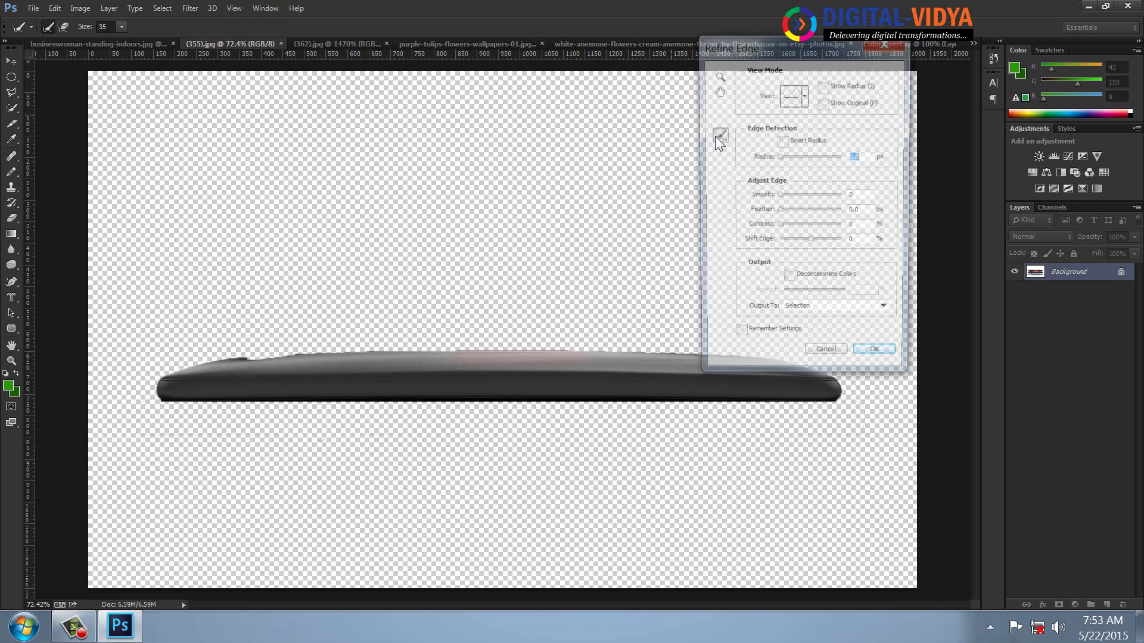
{"action": "left_click", "coordinate": [782, 141]}
{"action": "left_click_drag", "start_coordinate": [784, 155], "coordinate": [783, 156]}
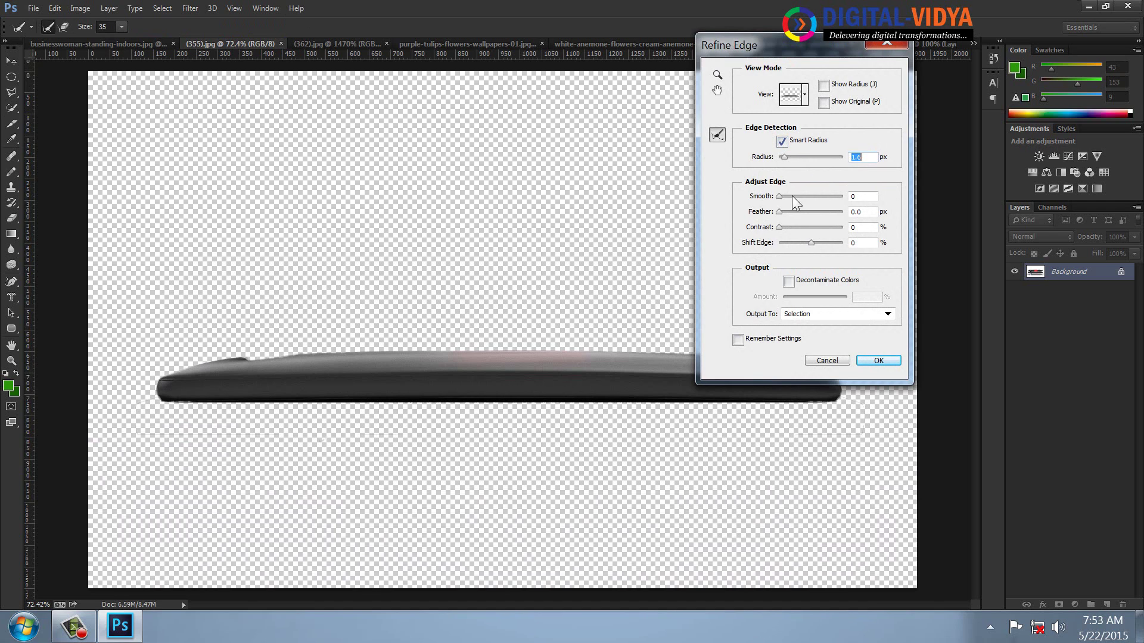
{"action": "left_click", "coordinate": [871, 362]}
{"action": "key", "text": "ctrl+j"}
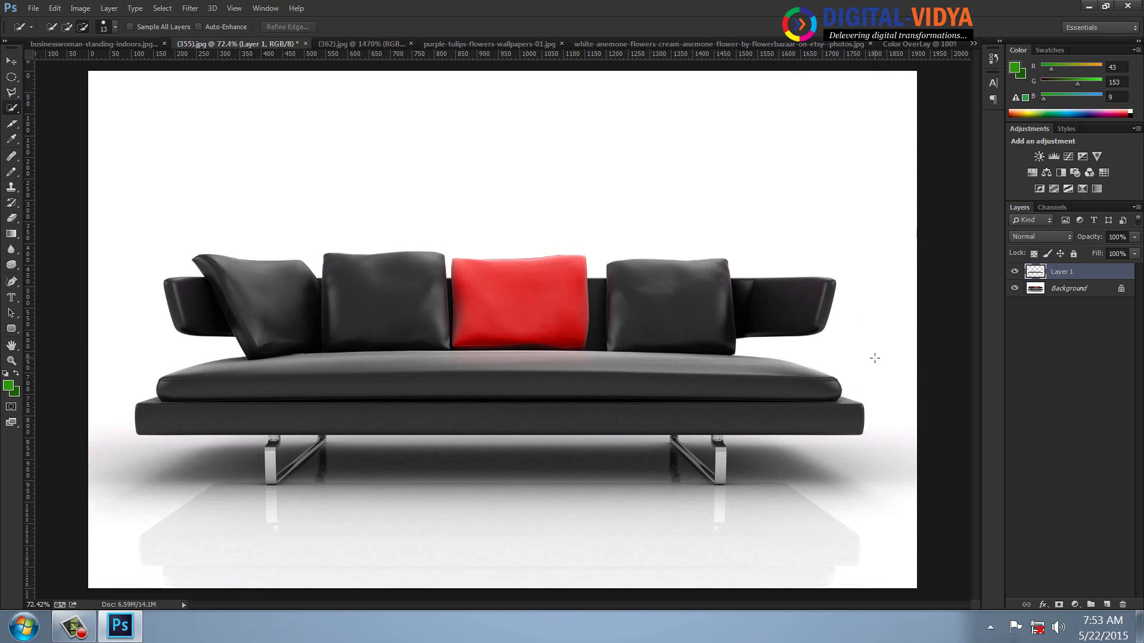
Step: Add a Color Overlay in green #29a009 to the seat cushion on Layer 1
{"action": "left_click", "coordinate": [1042, 604]}
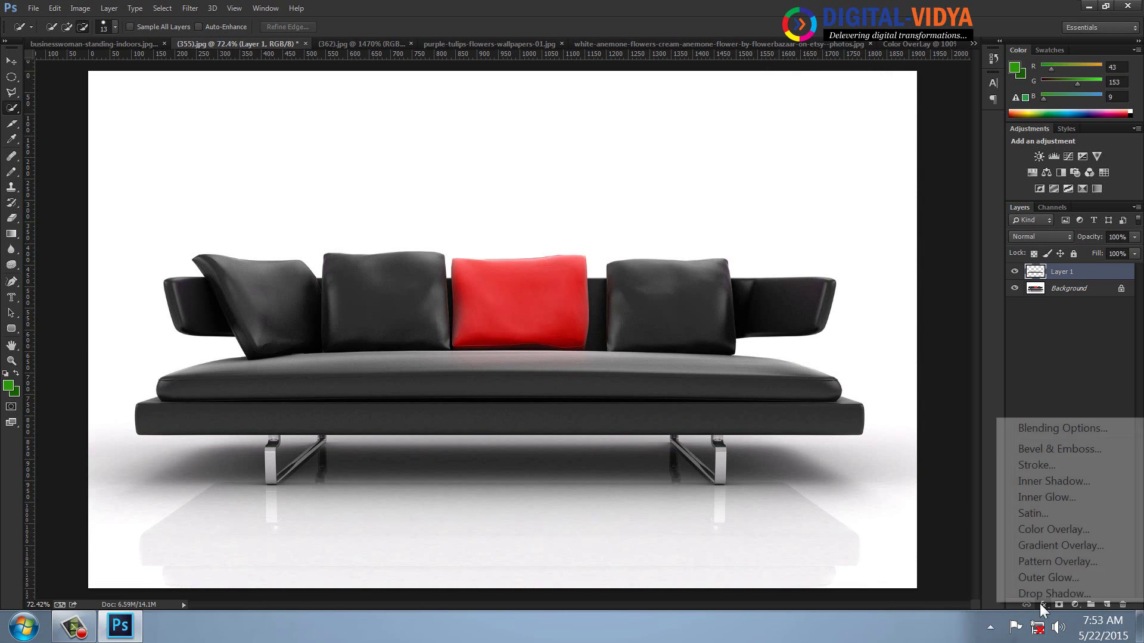
{"action": "left_click", "coordinate": [1041, 530]}
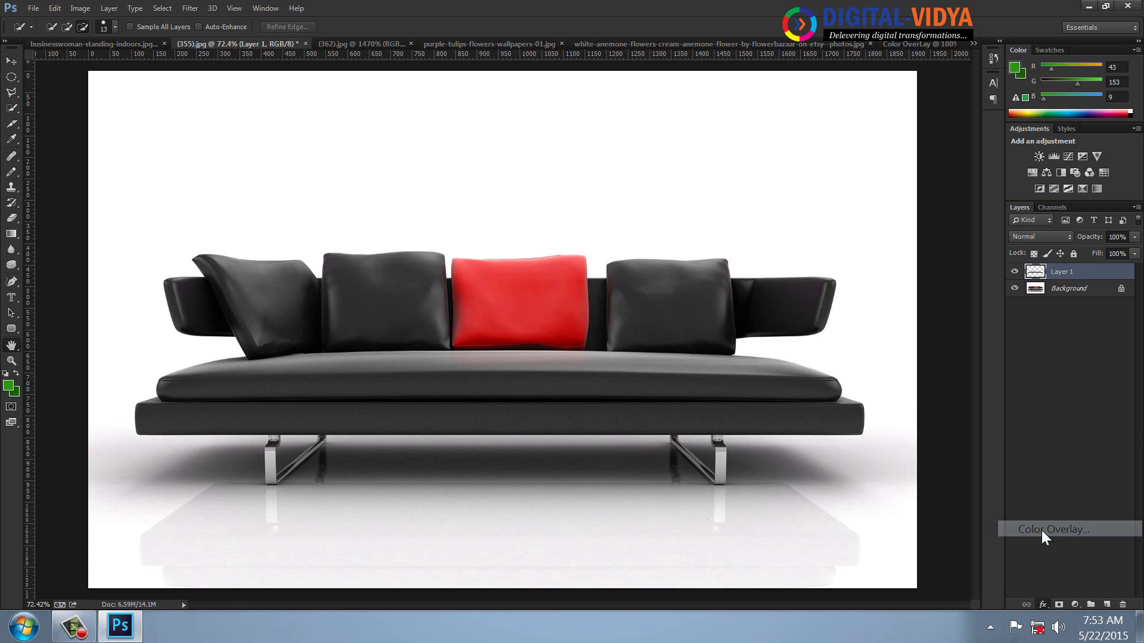
{"action": "left_click", "coordinate": [998, 160]}
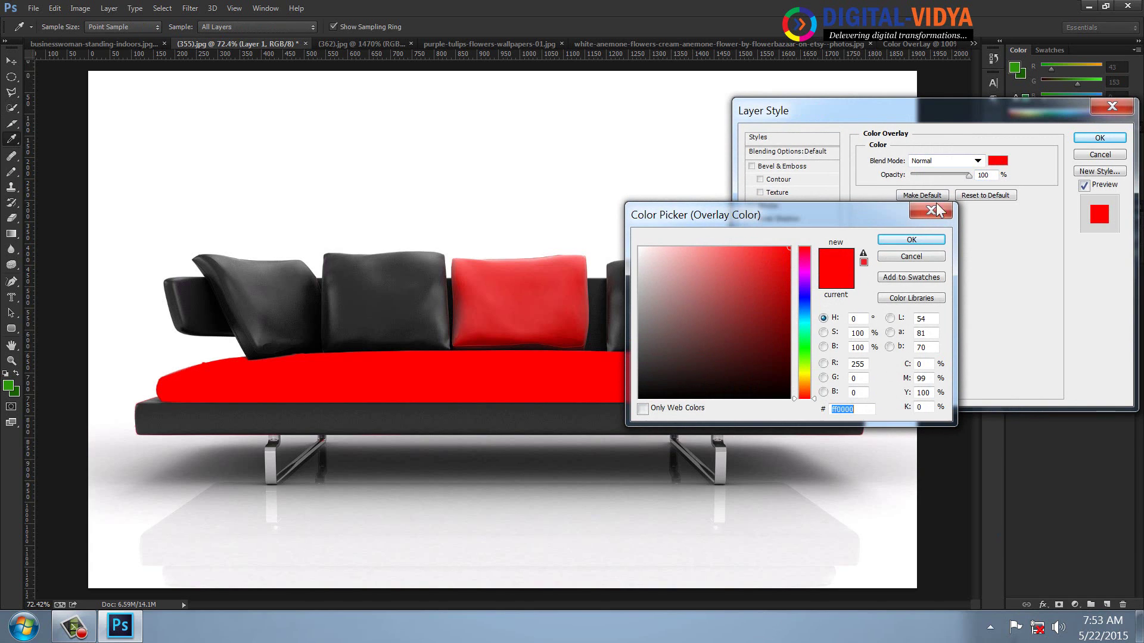
{"action": "left_click", "coordinate": [807, 353]}
{"action": "left_click", "coordinate": [782, 301]}
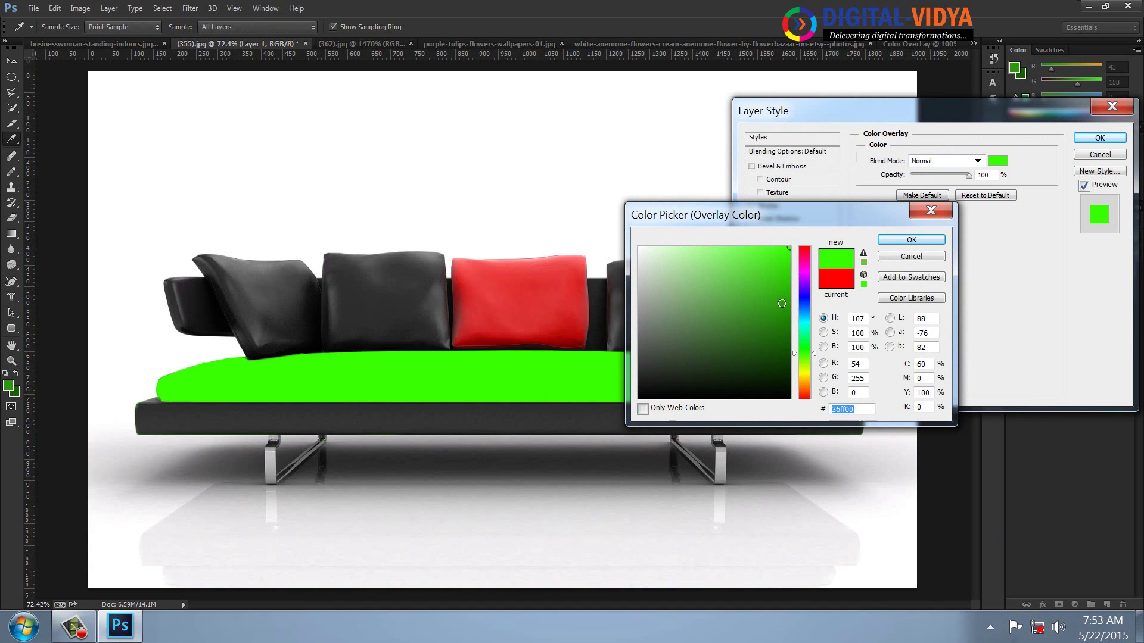
{"action": "left_click", "coordinate": [887, 242]}
Step: Try the Hue blend mode for the cushion's Color Overlay, set it to Color instead and apply the style
{"action": "left_click", "coordinate": [935, 161]}
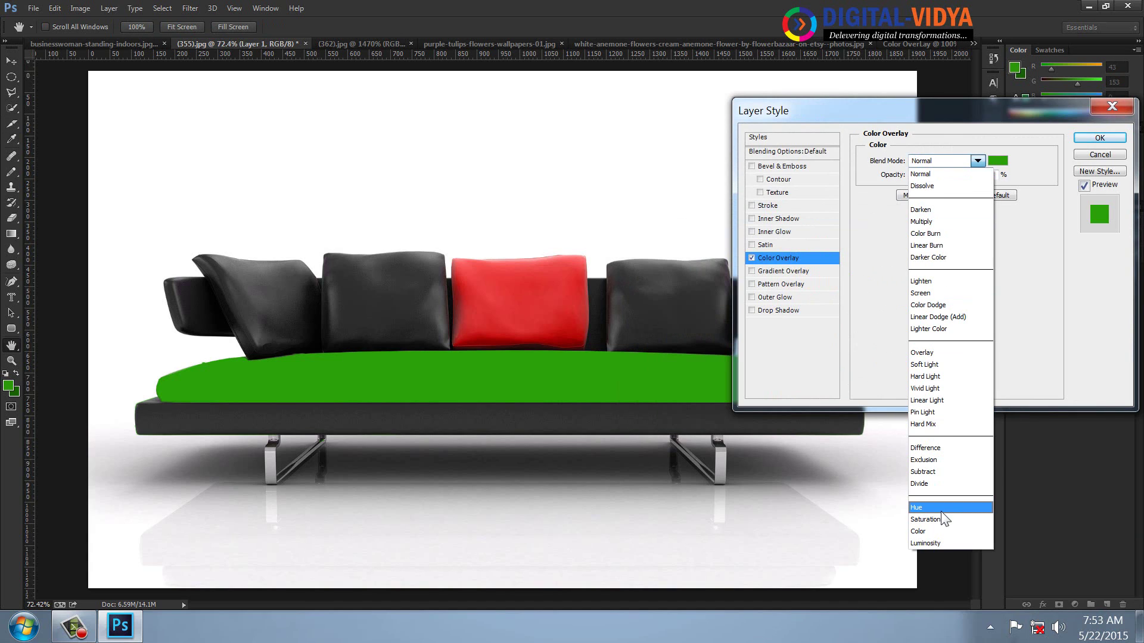
{"action": "left_click", "coordinate": [932, 508]}
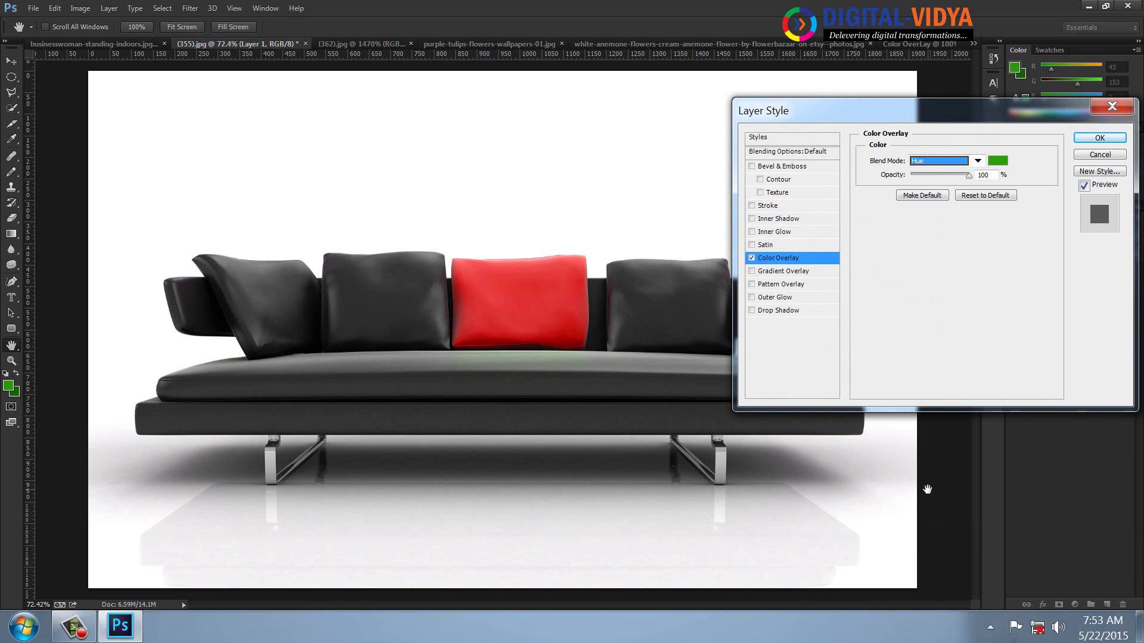
{"action": "key", "text": "Down"}
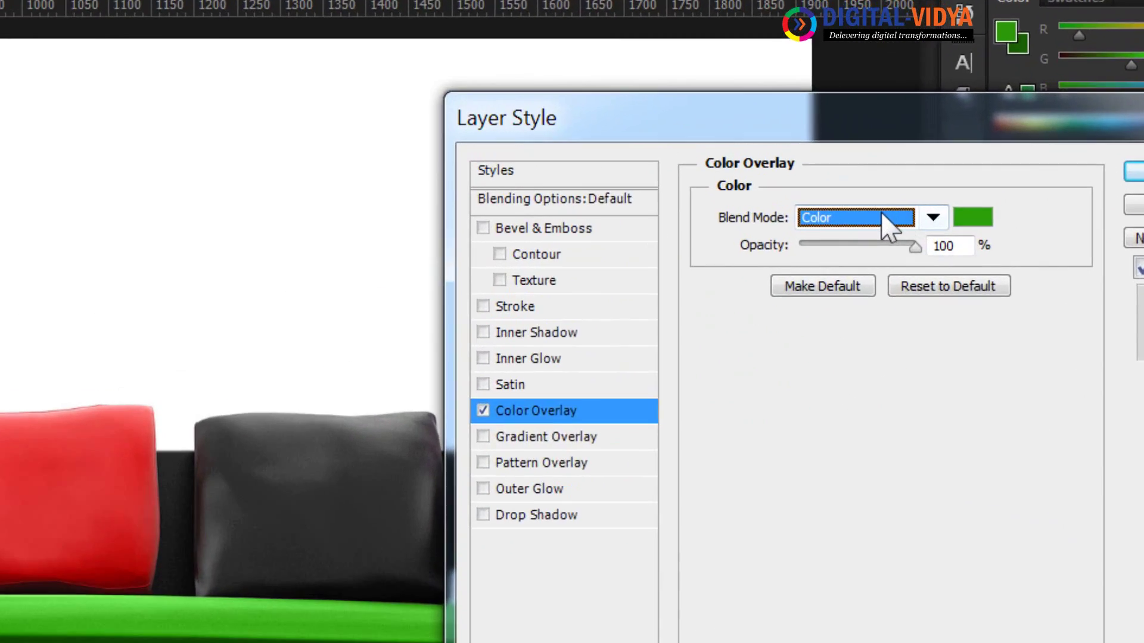
{"action": "left_click", "coordinate": [1134, 171]}
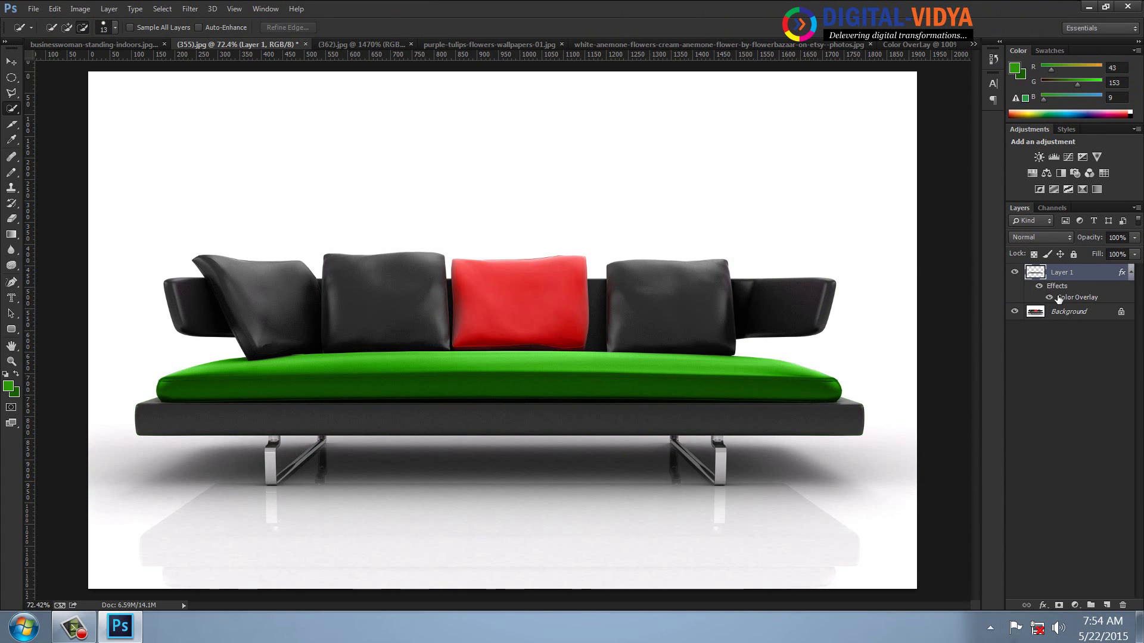
Step: Change the seat cushion's overlay color to the red sampled from the red pillow, and compare the image with Layer 1 hidden and shown
{"action": "double_click", "coordinate": [1066, 298]}
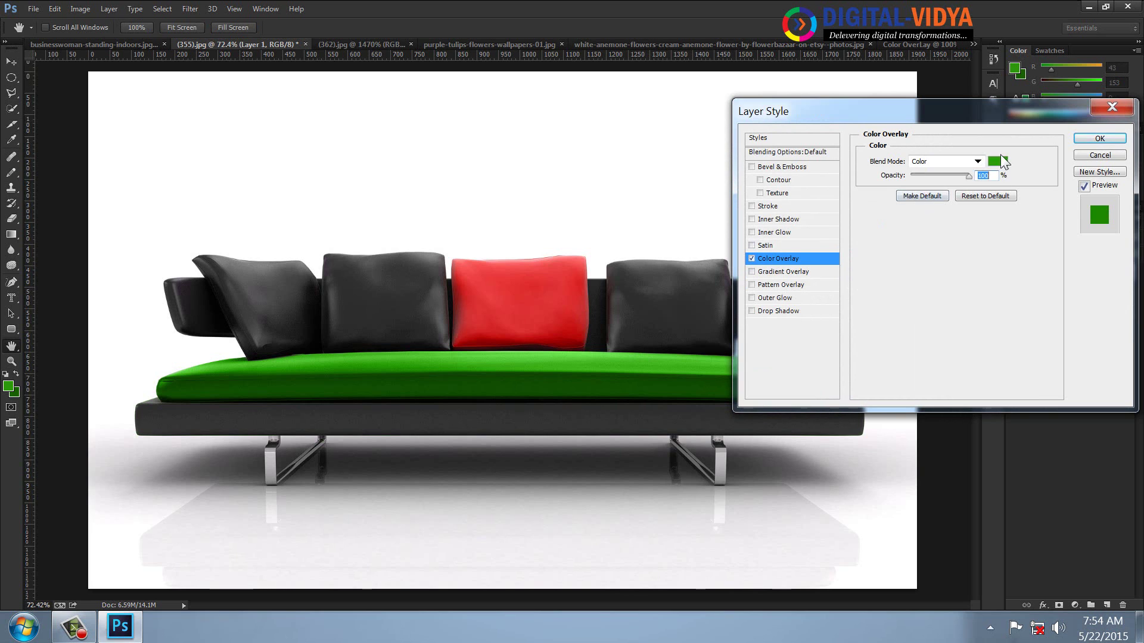
{"action": "left_click", "coordinate": [1000, 162]}
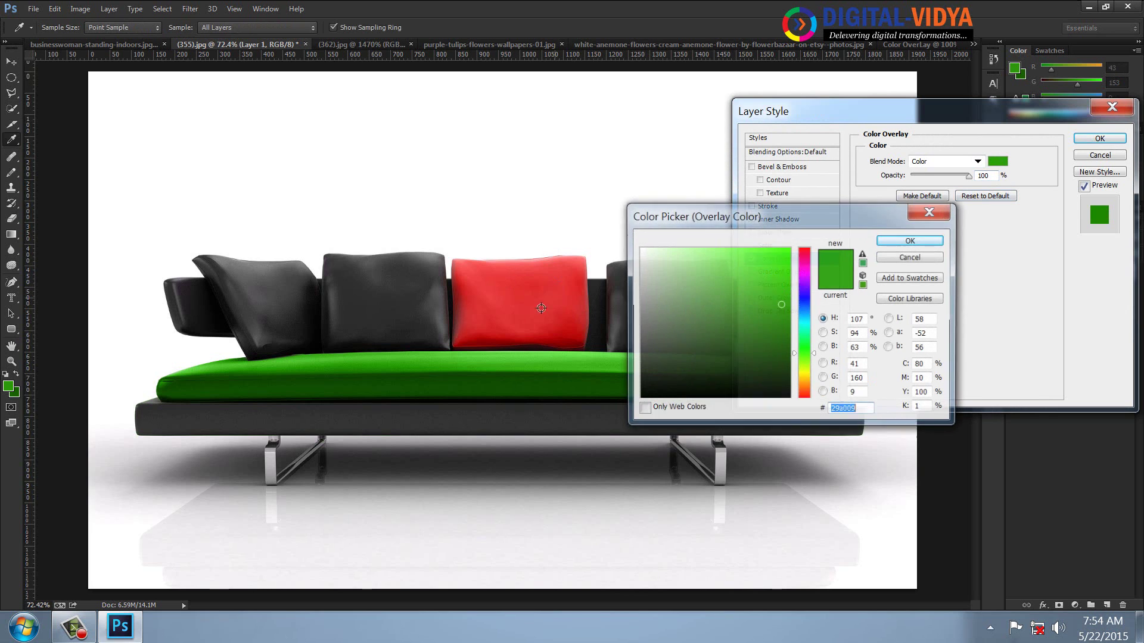
{"action": "left_click", "coordinate": [567, 310]}
{"action": "left_click", "coordinate": [924, 243]}
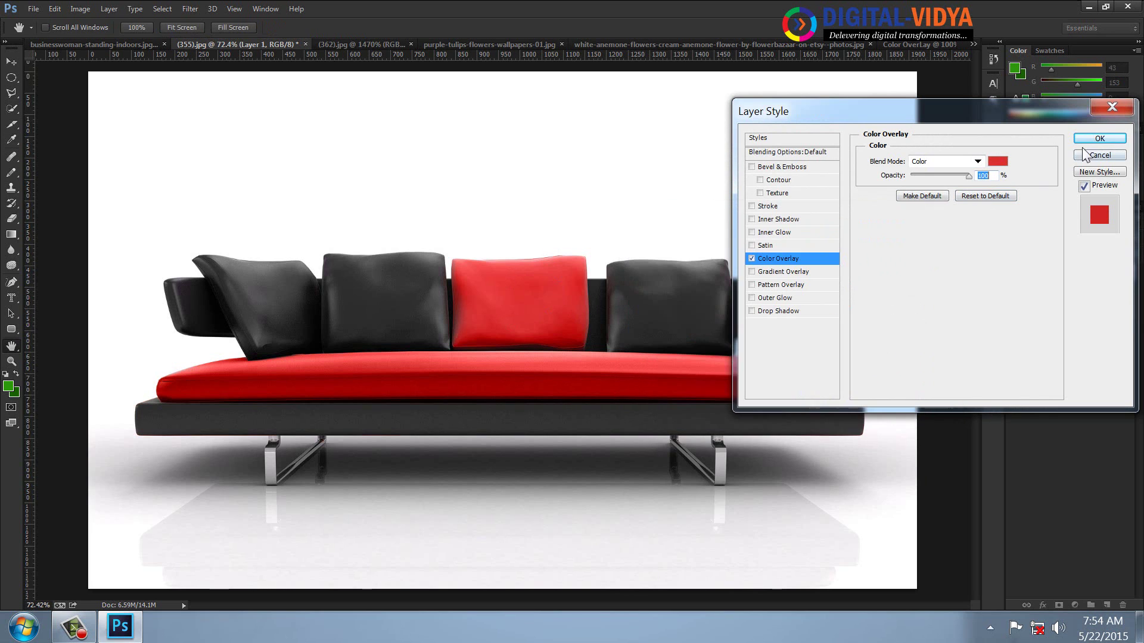
{"action": "left_click", "coordinate": [1088, 142]}
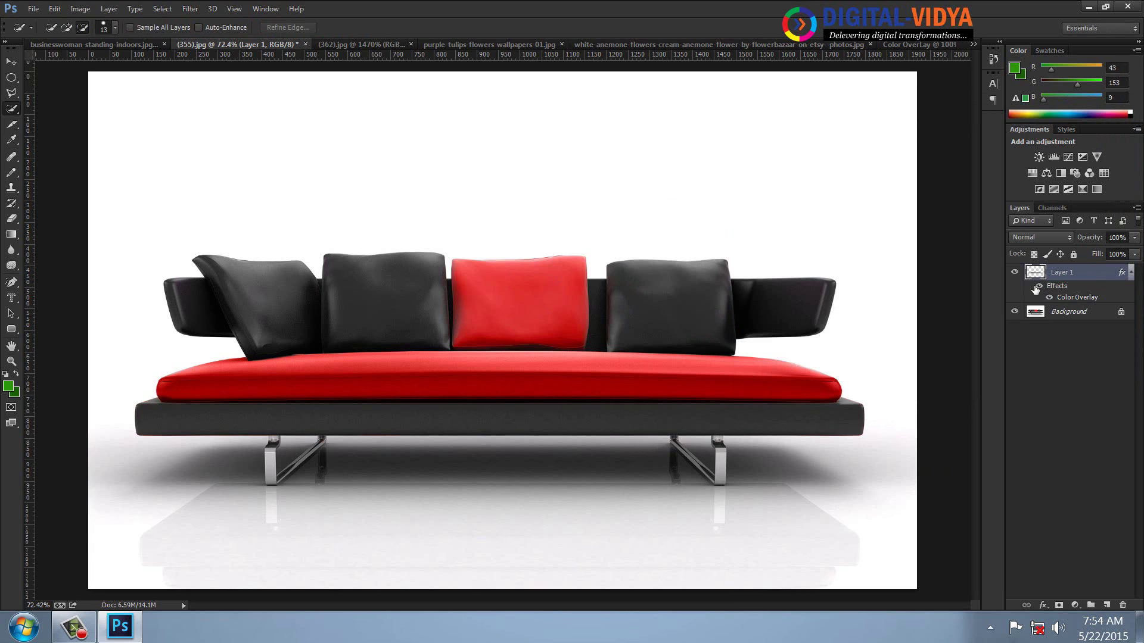
{"action": "left_click", "coordinate": [1014, 272]}
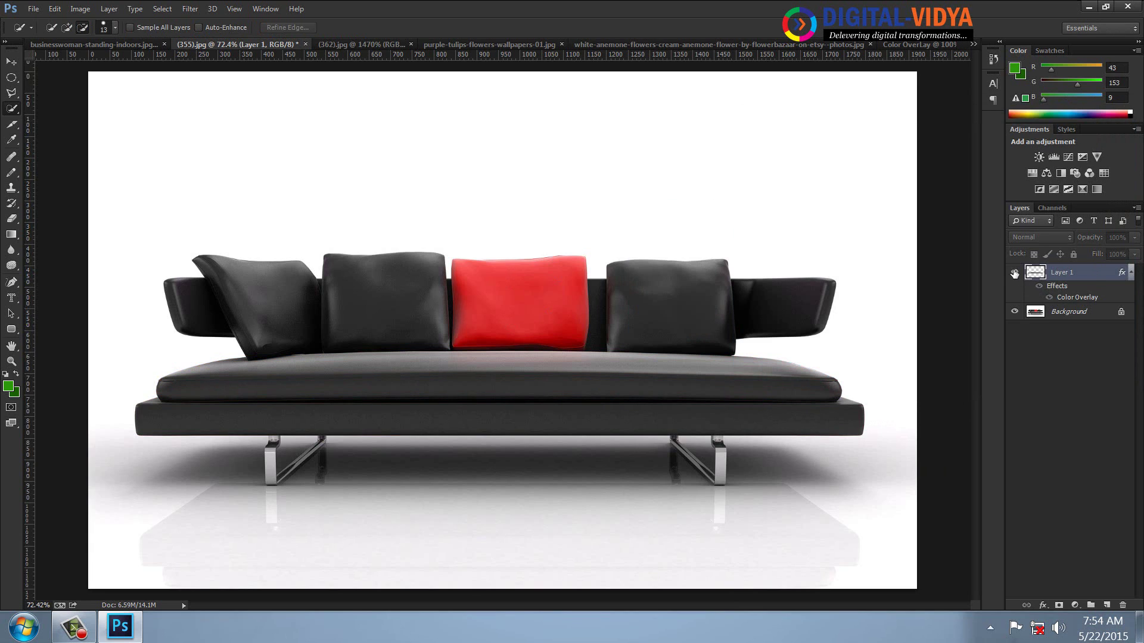
{"action": "left_click", "coordinate": [1015, 272]}
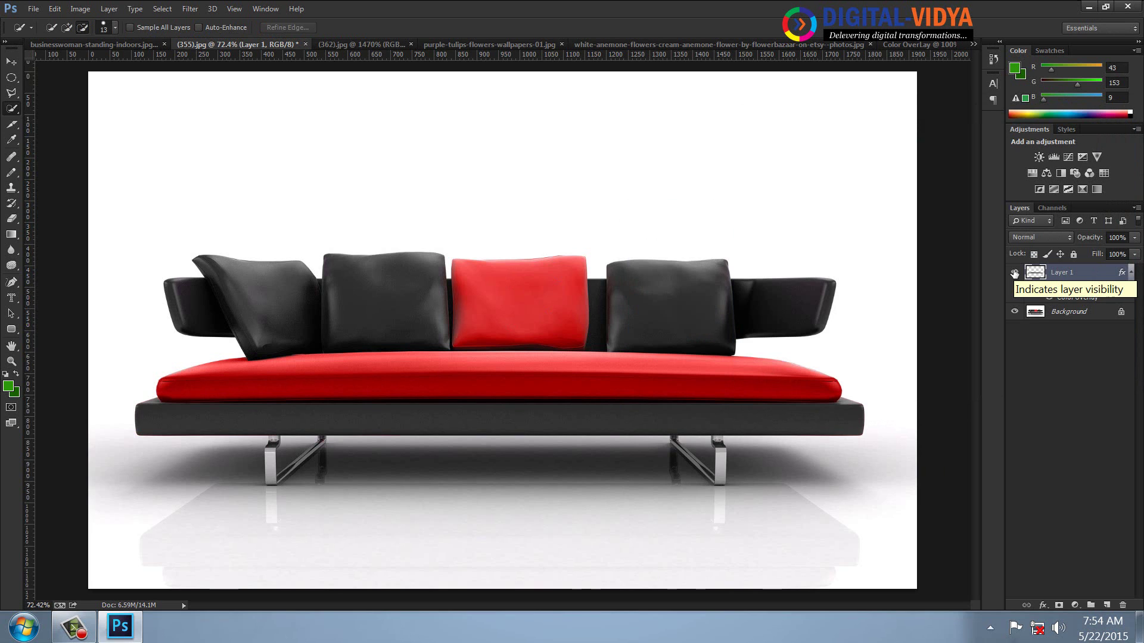
Step: Select both red wall sections in (362).jpg with the Quick Selection tool and copy them to a new layer
{"action": "key", "text": "ctrl+Tab"}
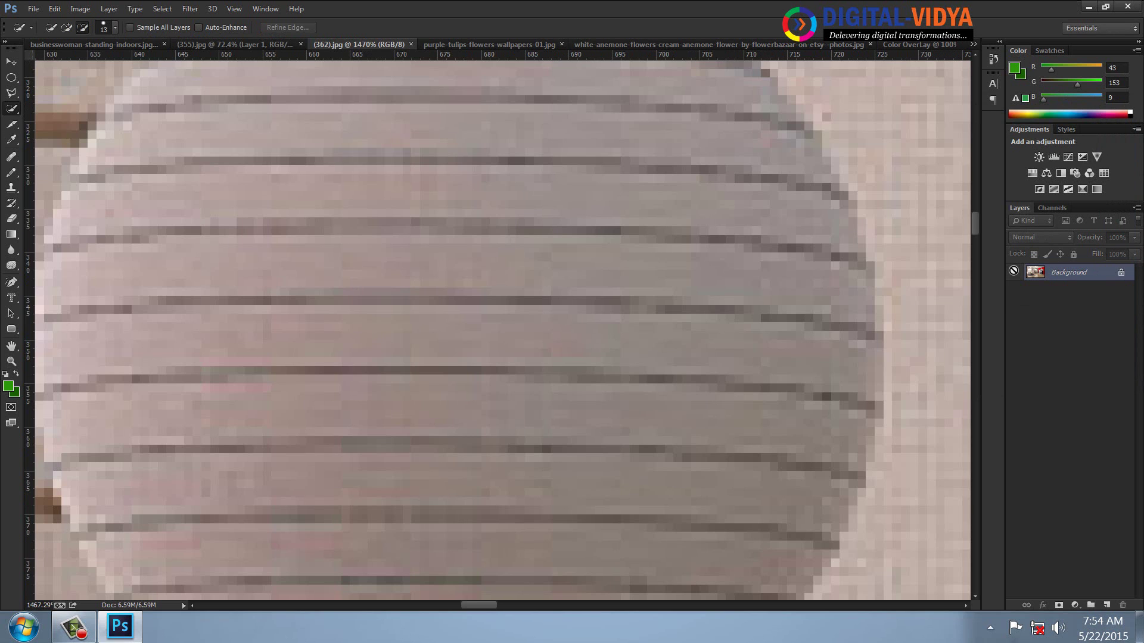
{"action": "key", "text": "ctrl+0"}
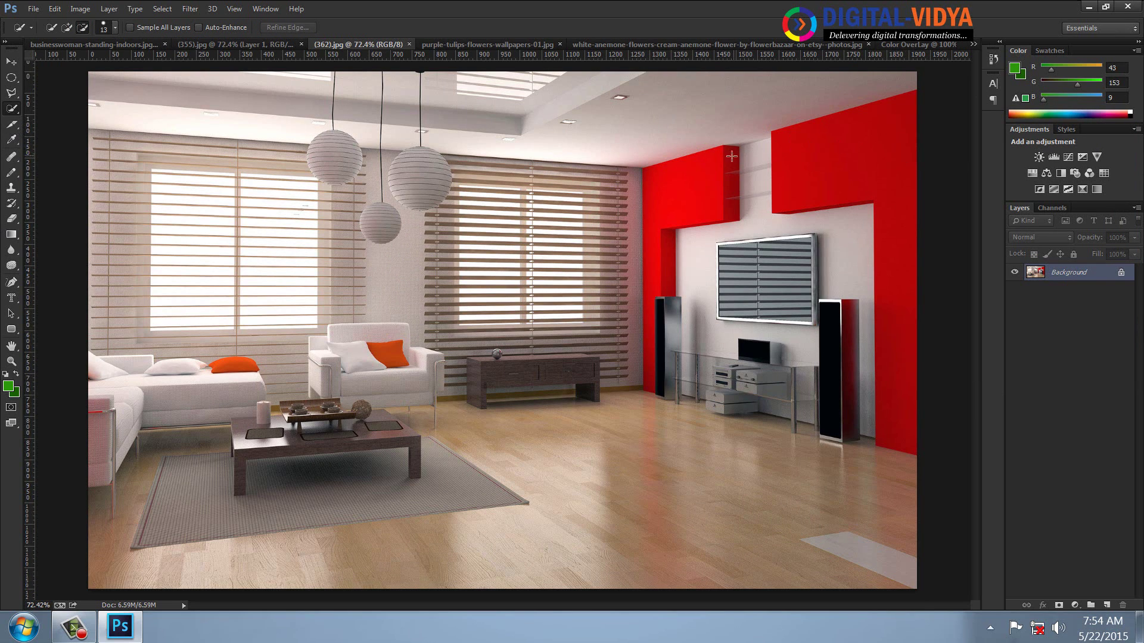
{"action": "left_click_drag", "start_coordinate": [722, 159], "coordinate": [728, 191]}
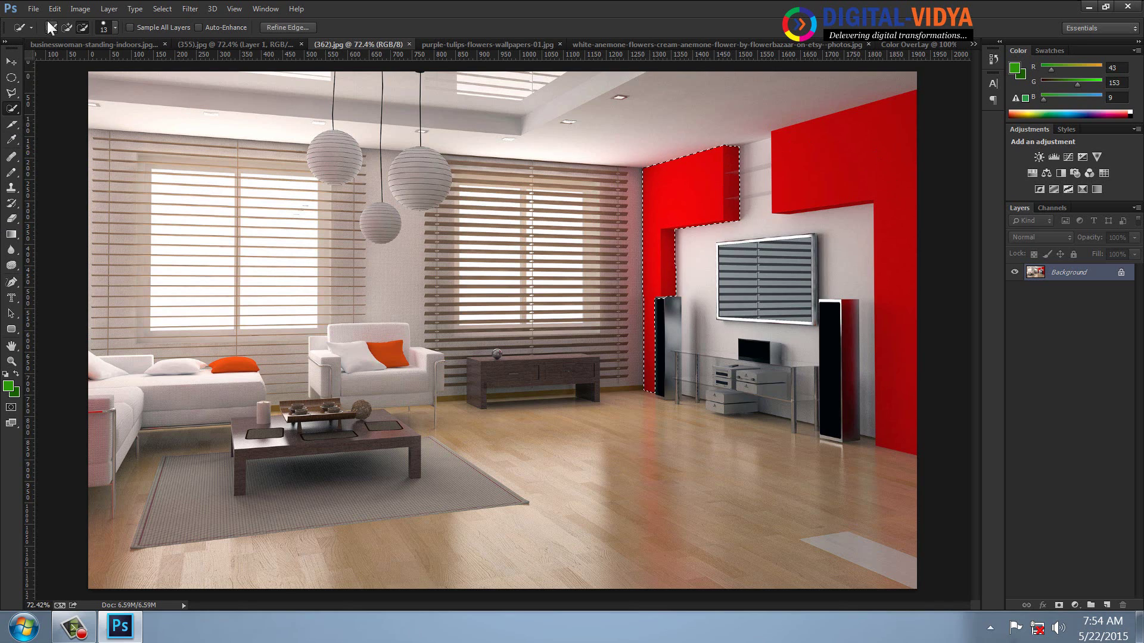
{"action": "key", "text": "alt"}
{"action": "mouse_move", "coordinate": [824, 165]}
{"action": "left_mouse_down"}
{"action": "mouse_move", "coordinate": [896, 178]}
{"action": "mouse_move", "coordinate": [901, 116]}
{"action": "mouse_move", "coordinate": [901, 128]}
{"action": "left_mouse_up"}
{"action": "mouse_move", "coordinate": [902, 242]}
{"action": "left_mouse_down"}
{"action": "mouse_move", "coordinate": [904, 318]}
{"action": "mouse_move", "coordinate": [881, 159]}
{"action": "mouse_move", "coordinate": [902, 199]}
{"action": "mouse_move", "coordinate": [878, 157]}
{"action": "left_mouse_up"}
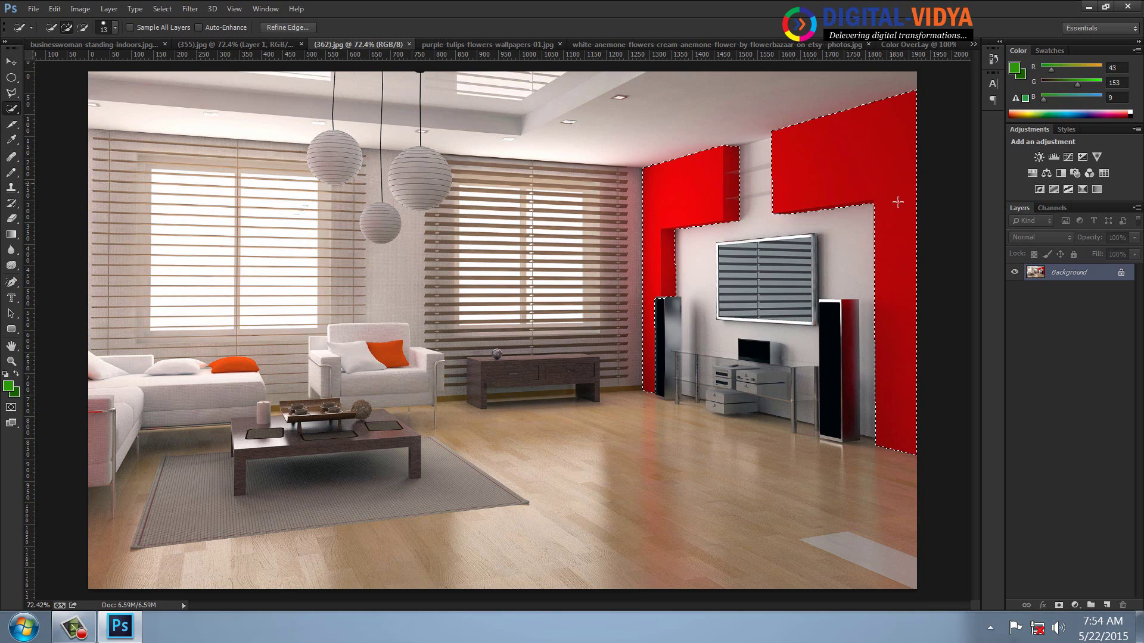
{"action": "key", "text": "ctrl+j"}
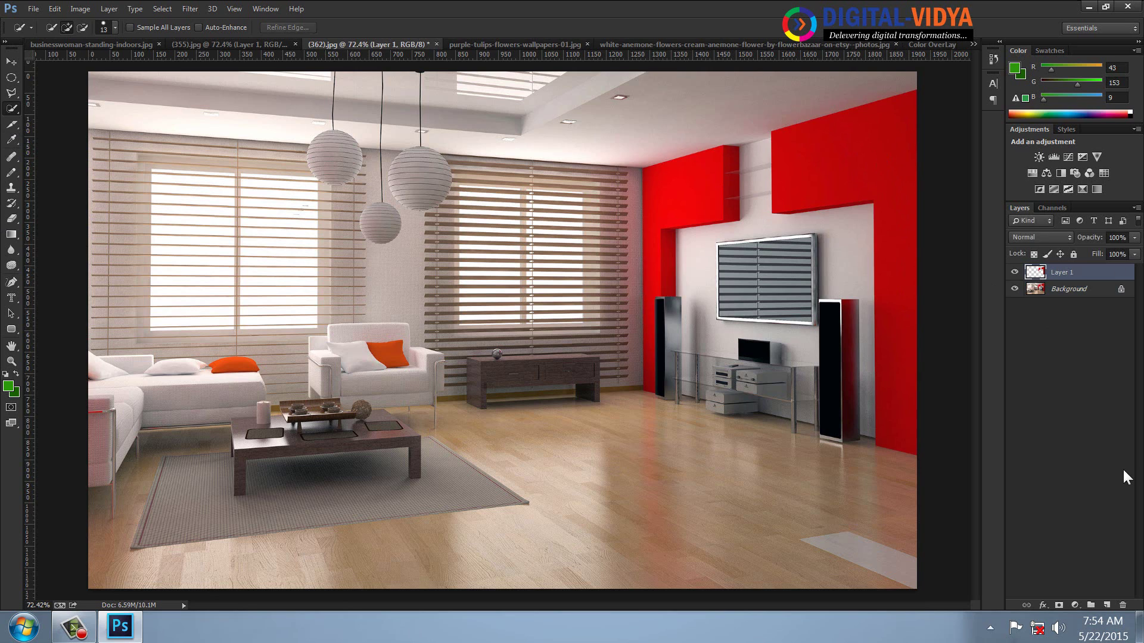
Step: Add a Color Overlay in blue #0f9bcf to the wall sections on Layer 1
{"action": "left_click", "coordinate": [1042, 605]}
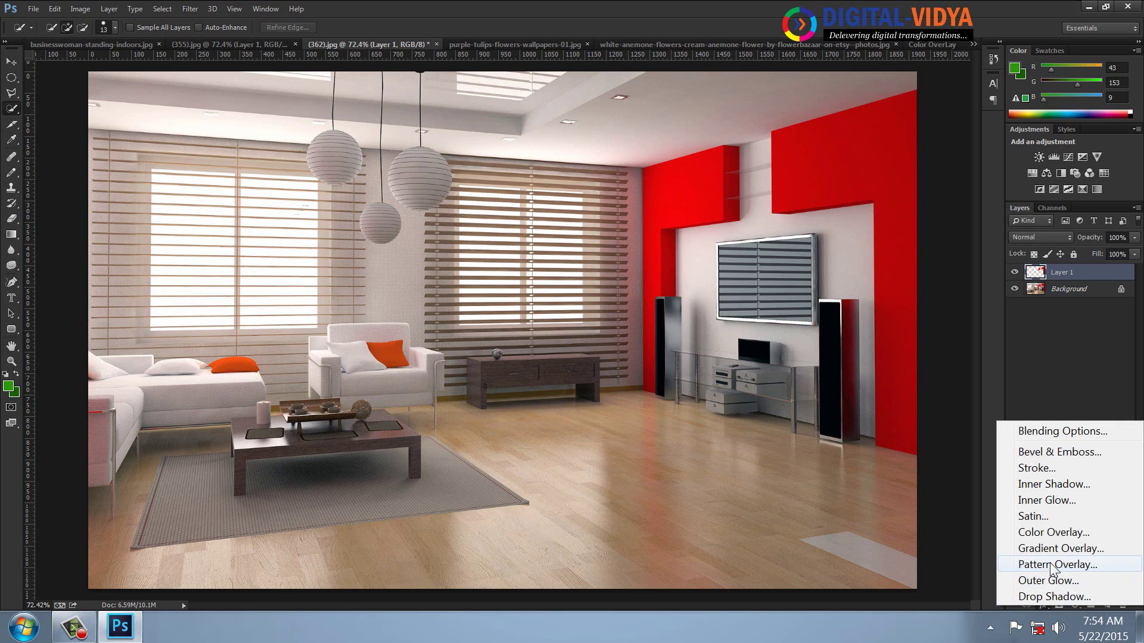
{"action": "left_click", "coordinate": [1051, 533]}
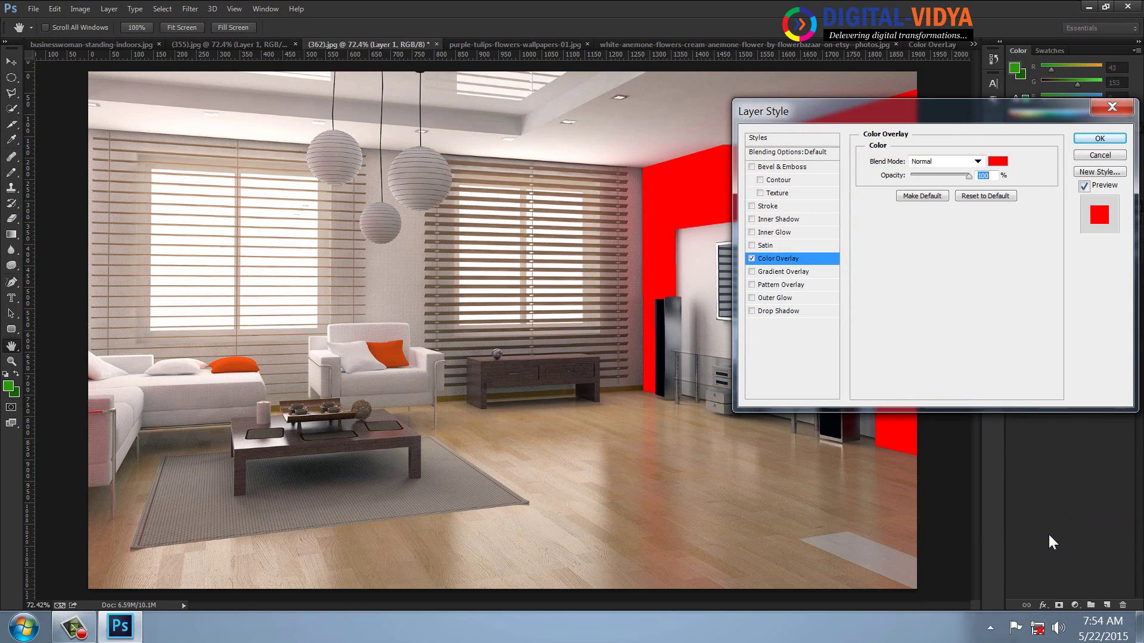
{"action": "left_click", "coordinate": [997, 161]}
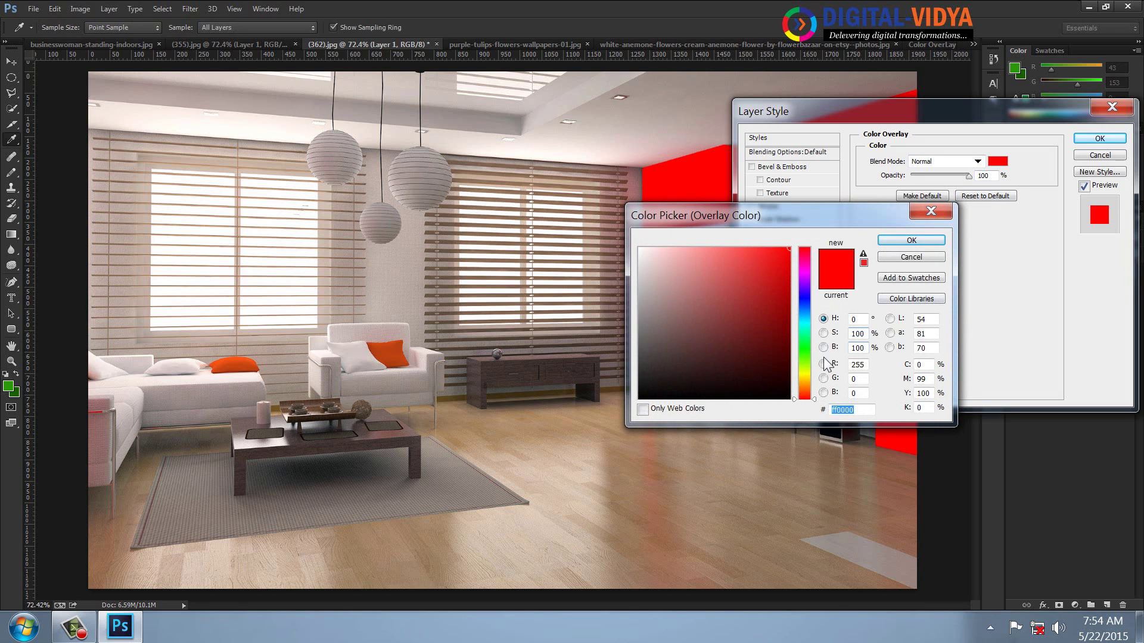
{"action": "left_click", "coordinate": [805, 316]}
{"action": "left_click", "coordinate": [779, 276]}
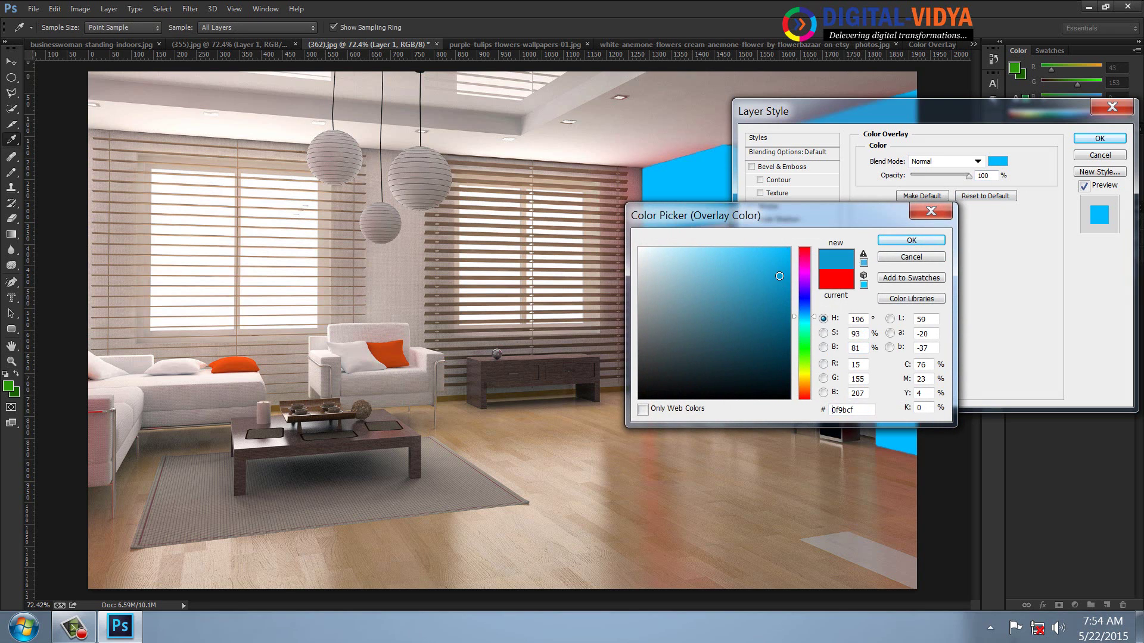
{"action": "left_click", "coordinate": [900, 240]}
Step: Set the wall overlay's blend mode to Color and apply the layer style
{"action": "left_click", "coordinate": [954, 161]}
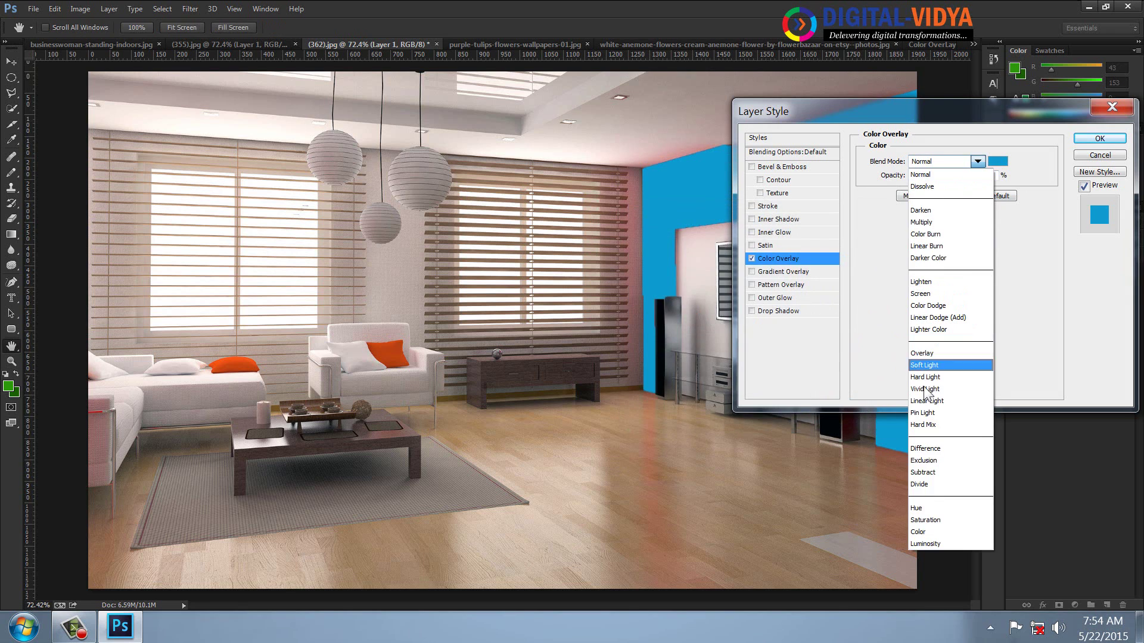
{"action": "left_click", "coordinate": [926, 532]}
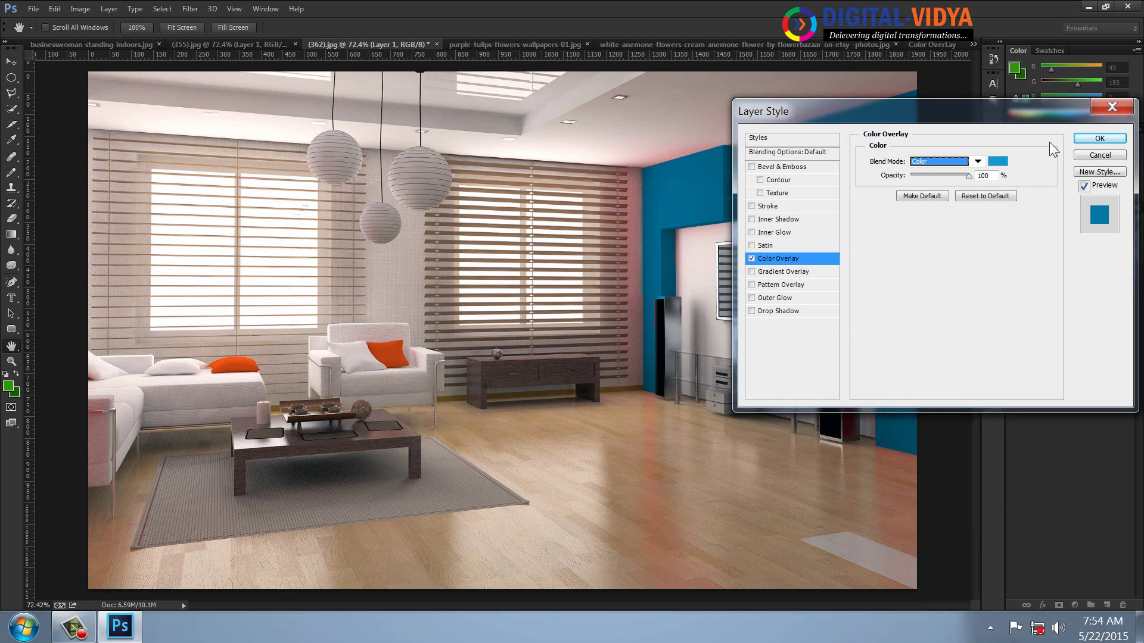
{"action": "left_click", "coordinate": [1097, 140]}
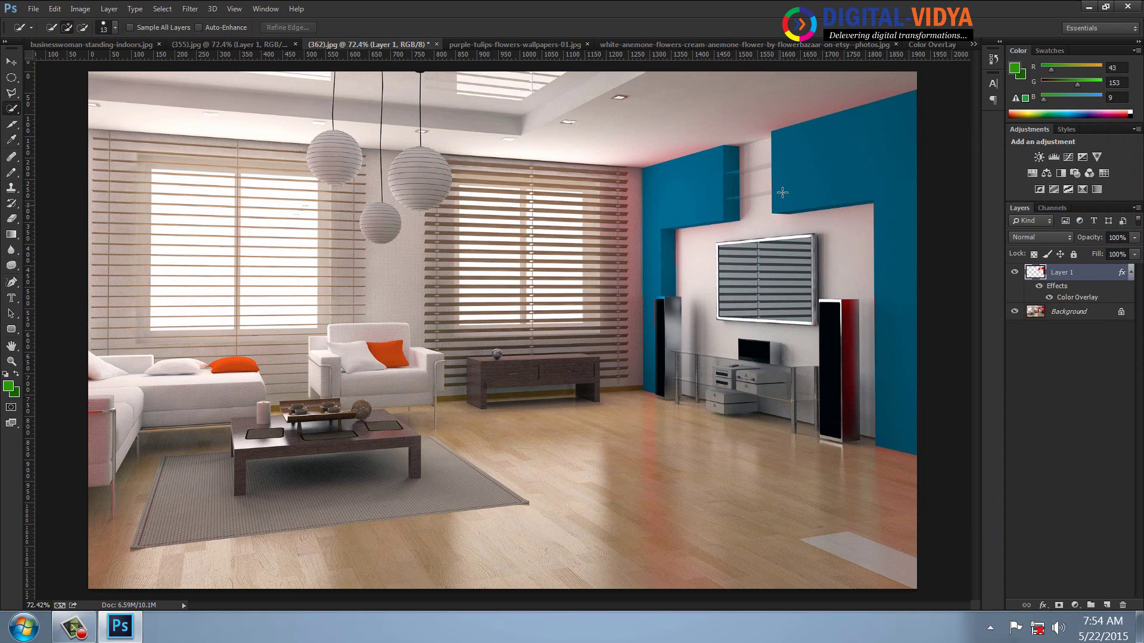
Step: Select the uppermost tulip in purple-tulips-flowers-wallpapers-01.jpg with the Quick Selection tool
{"action": "key", "text": "ctrl+Tab"}
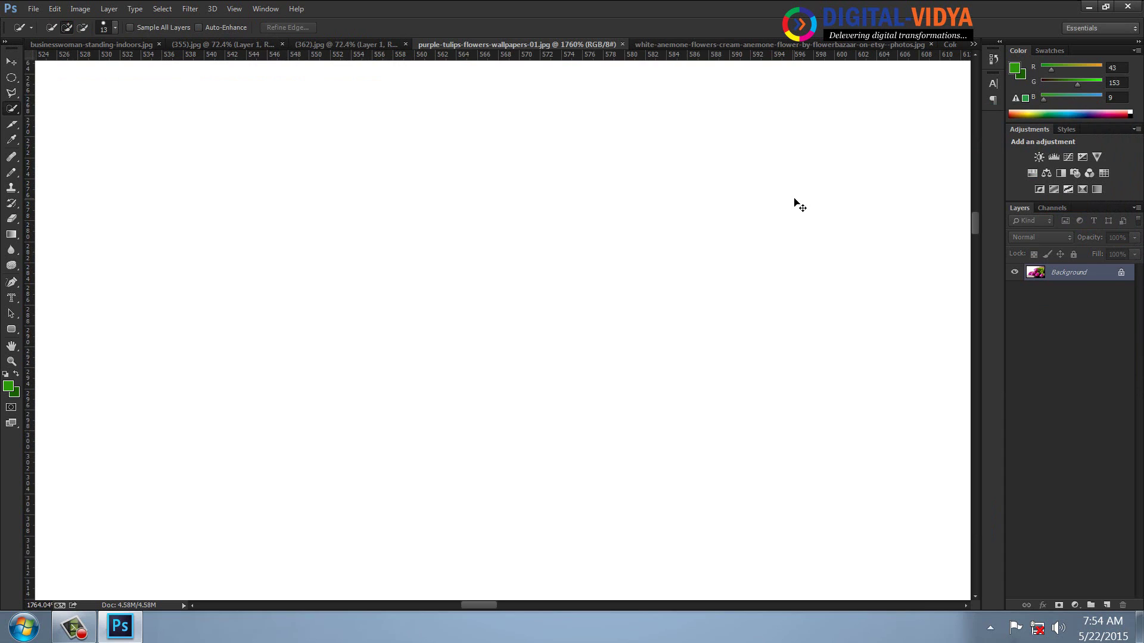
{"action": "key", "text": "ctrl+0"}
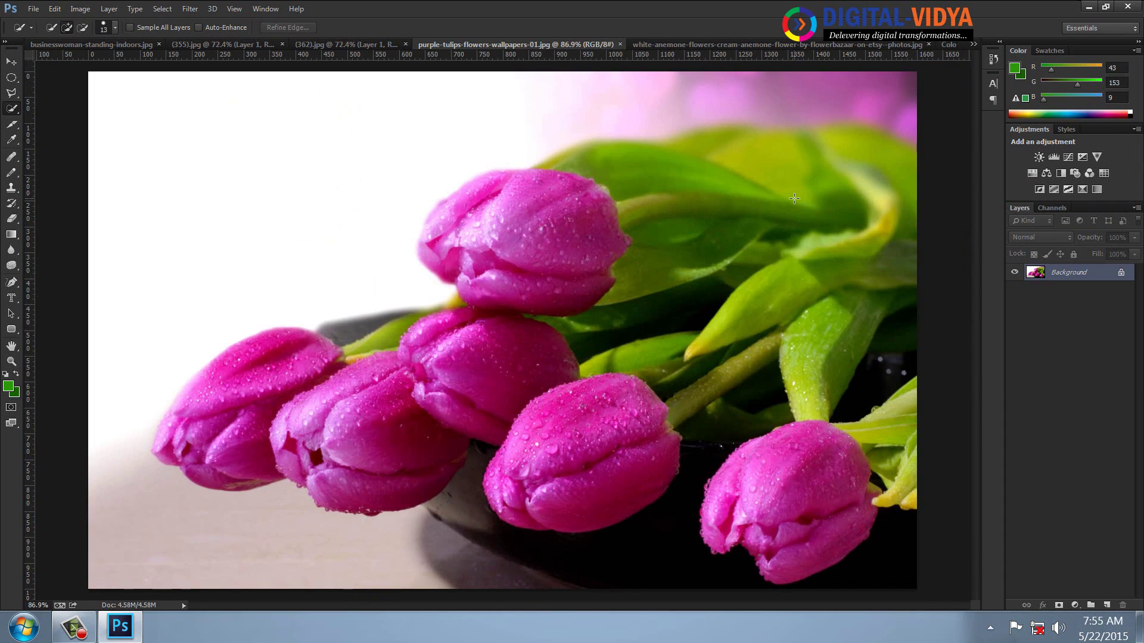
{"action": "key", "text": "ctrl+1"}
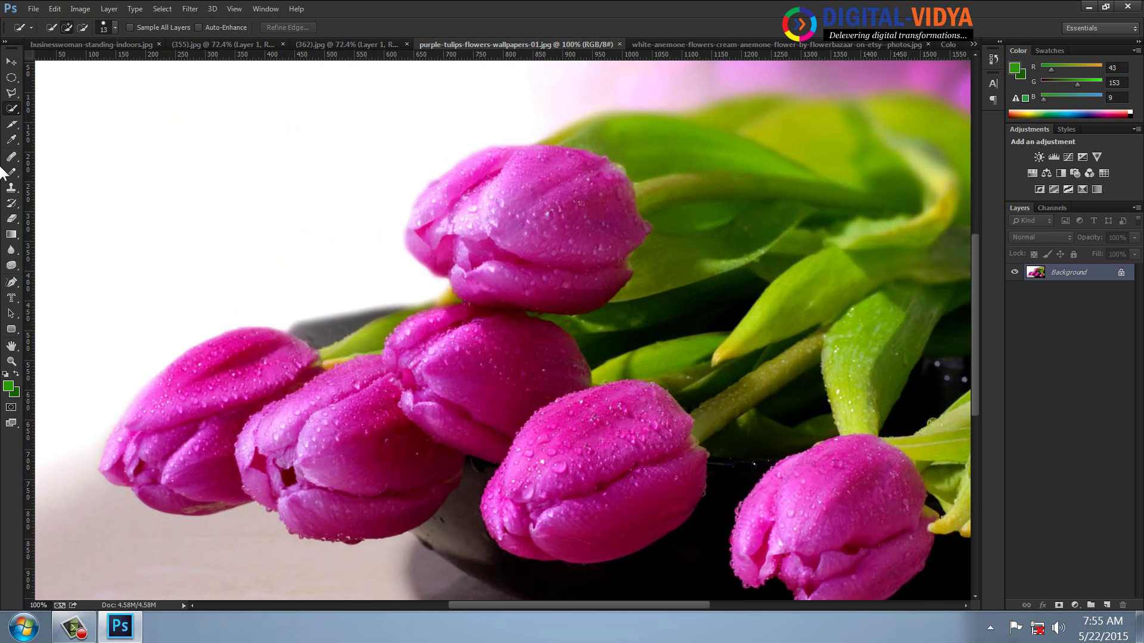
{"action": "mouse_move", "coordinate": [461, 186]}
{"action": "left_mouse_down"}
{"action": "mouse_move", "coordinate": [517, 168]}
{"action": "mouse_move", "coordinate": [565, 186]}
{"action": "mouse_move", "coordinate": [594, 218]}
{"action": "mouse_move", "coordinate": [594, 261]}
{"action": "mouse_move", "coordinate": [554, 294]}
{"action": "mouse_move", "coordinate": [506, 291]}
{"action": "mouse_move", "coordinate": [446, 259]}
{"action": "mouse_move", "coordinate": [426, 226]}
{"action": "mouse_move", "coordinate": [482, 298]}
{"action": "mouse_move", "coordinate": [517, 309]}
{"action": "left_mouse_up"}
Step: Refine the tulip selection with Smart Radius, radius 4.2 px and Smooth 22, output it to a new layer, and show the Background layer again
{"action": "left_click", "coordinate": [289, 27]}
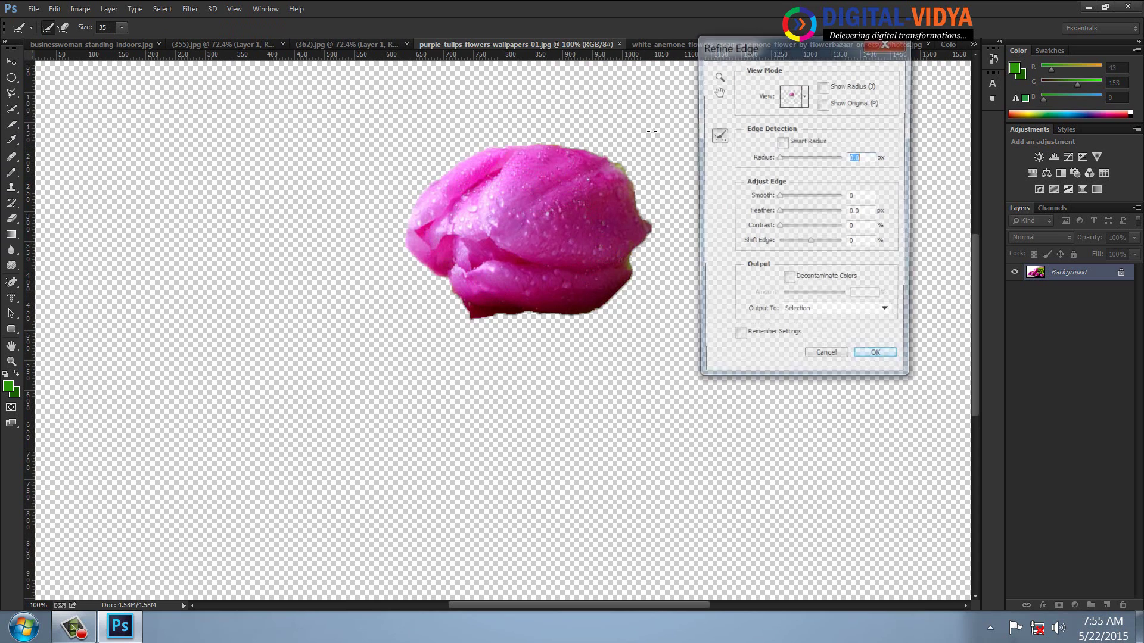
{"action": "left_click", "coordinate": [781, 142]}
{"action": "left_click_drag", "start_coordinate": [784, 157], "coordinate": [792, 198]}
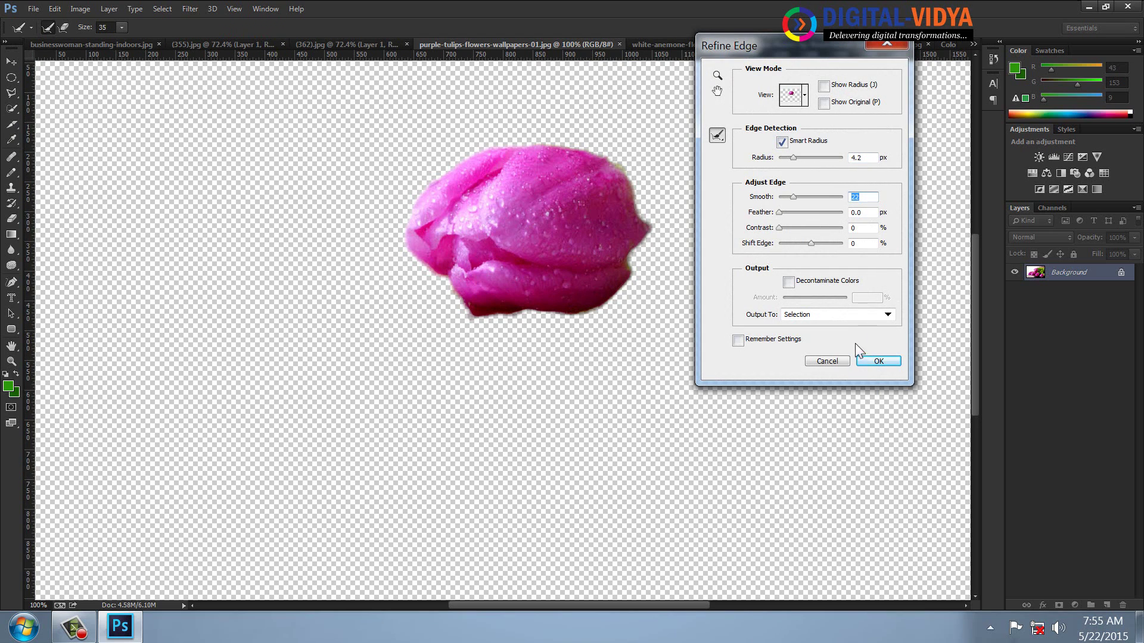
{"action": "left_click", "coordinate": [842, 314]}
{"action": "left_click", "coordinate": [799, 351]}
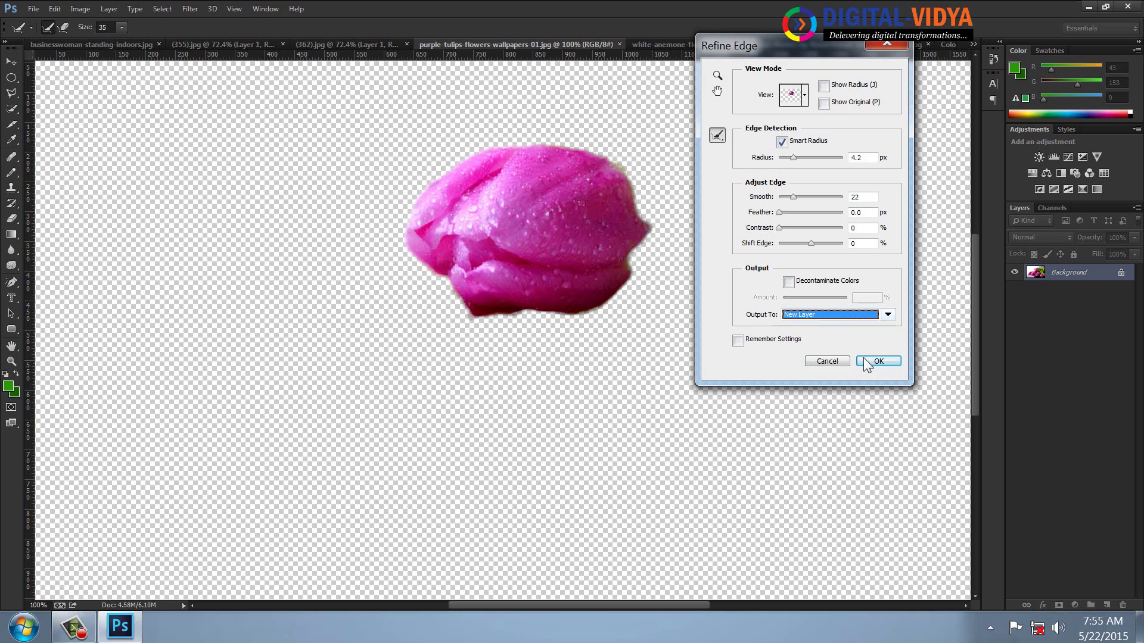
{"action": "left_click", "coordinate": [867, 358]}
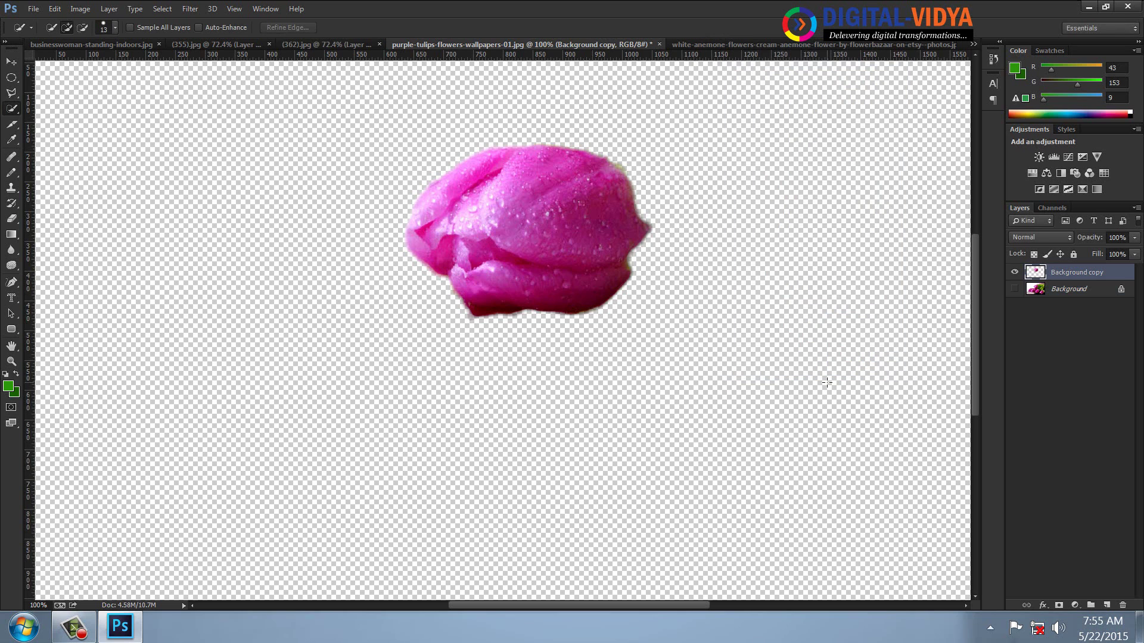
{"action": "left_click", "coordinate": [1015, 289]}
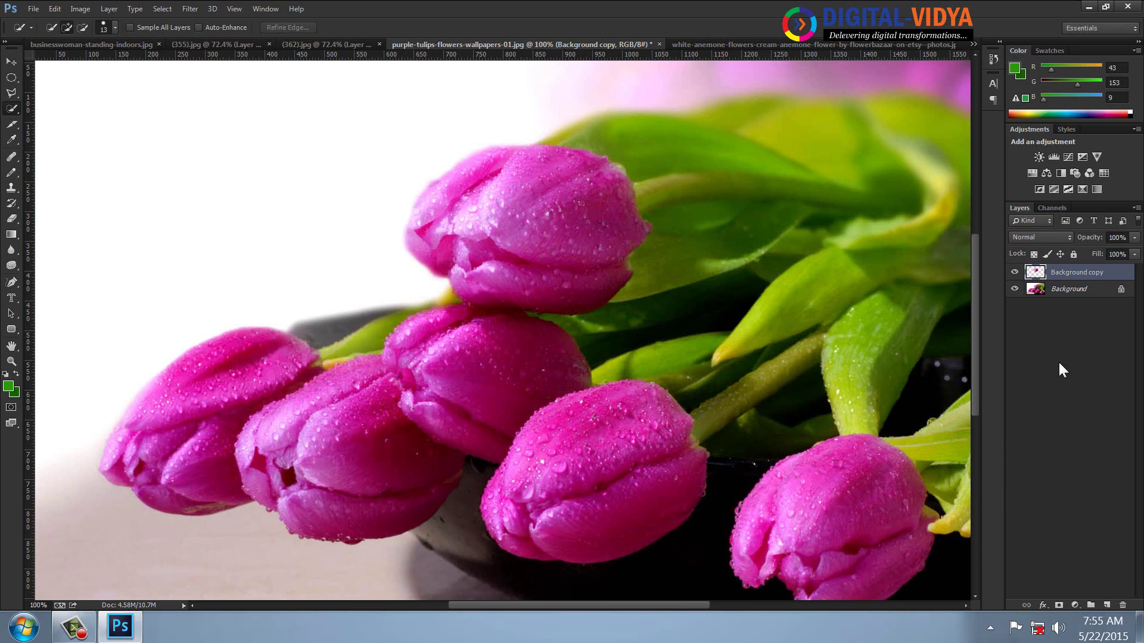
Step: Add a Color Overlay to the tulip on Background copy with blend mode Color and 60% opacity
{"action": "left_click", "coordinate": [1042, 605]}
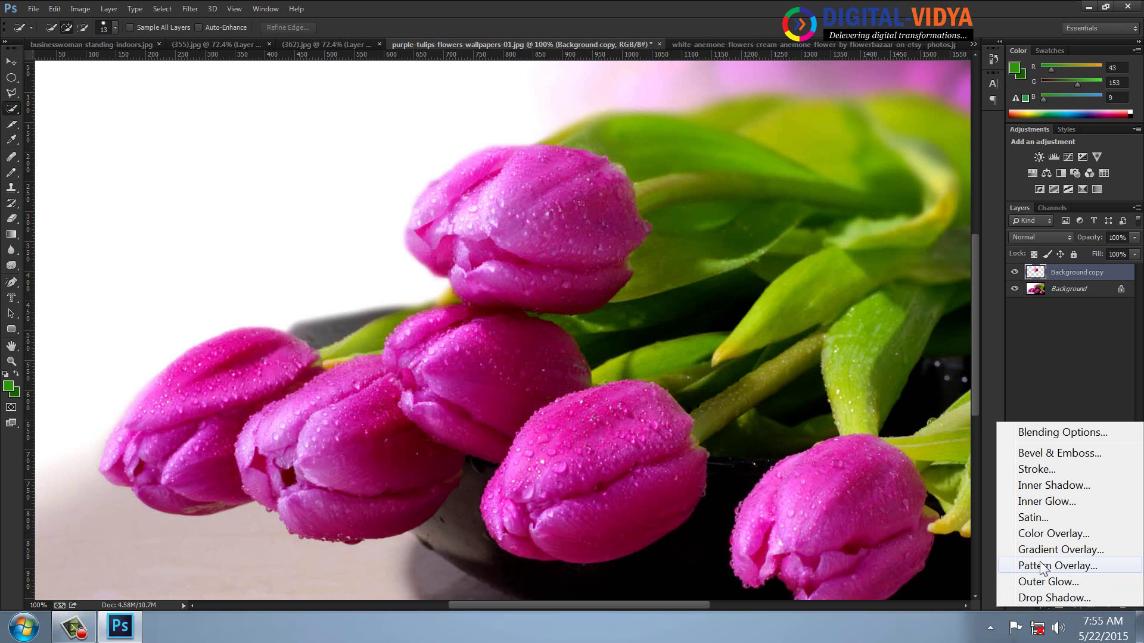
{"action": "left_click", "coordinate": [1042, 533]}
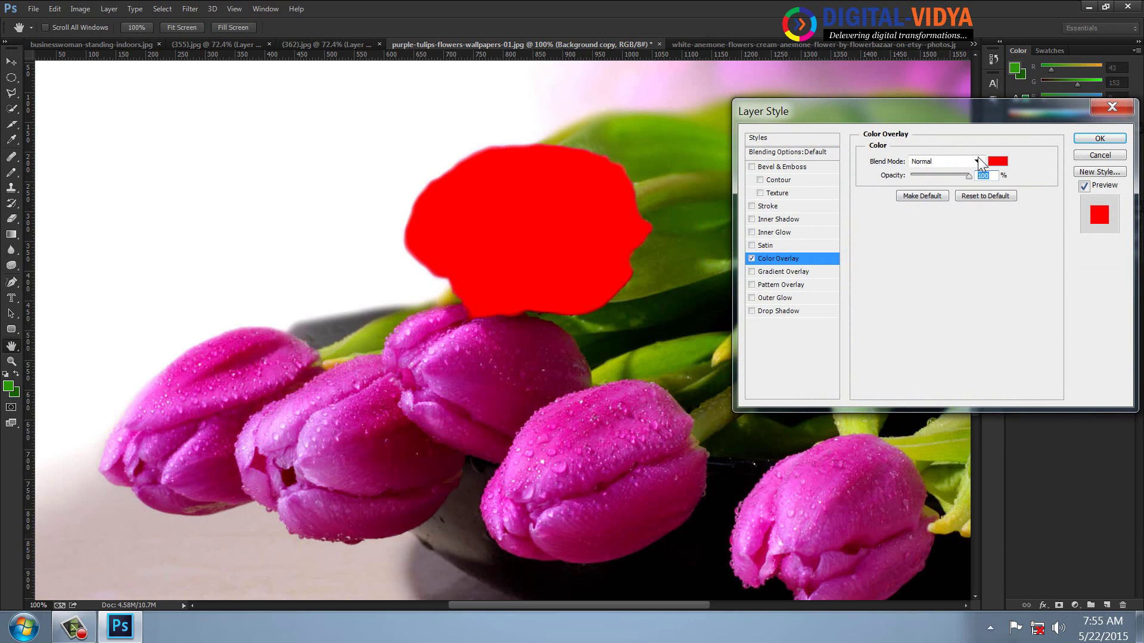
{"action": "left_click", "coordinate": [978, 162]}
{"action": "left_click", "coordinate": [928, 530]}
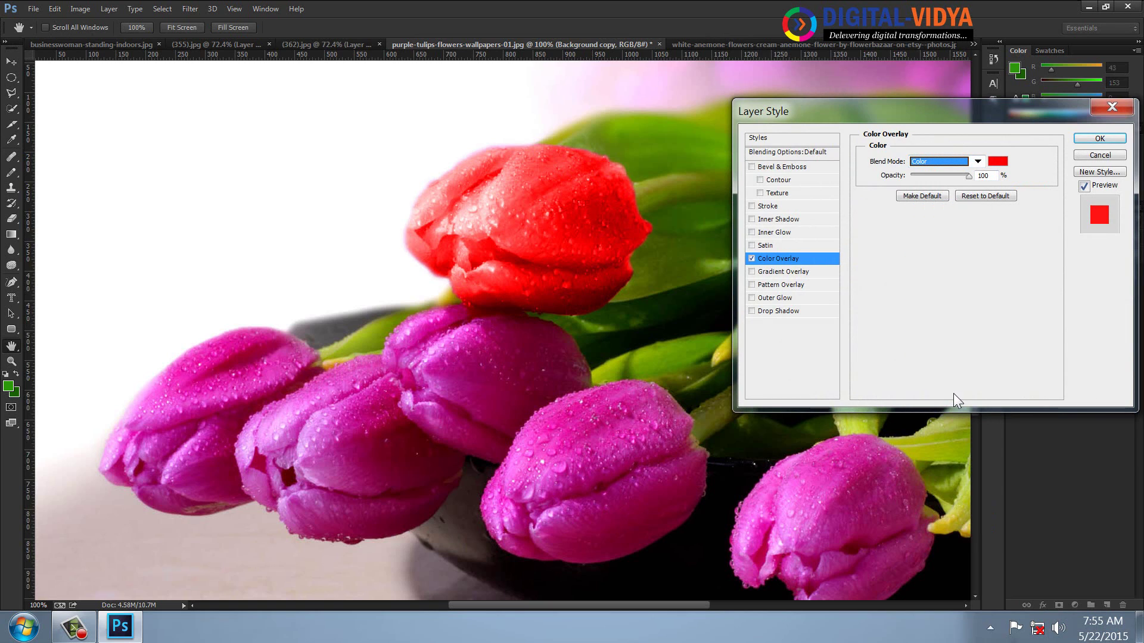
{"action": "left_click_drag", "start_coordinate": [972, 177], "coordinate": [944, 184]}
Step: Try green and blue for the tulip's overlay, settle on orange-red #eb4923, and apply the layer style
{"action": "left_click", "coordinate": [997, 162]}
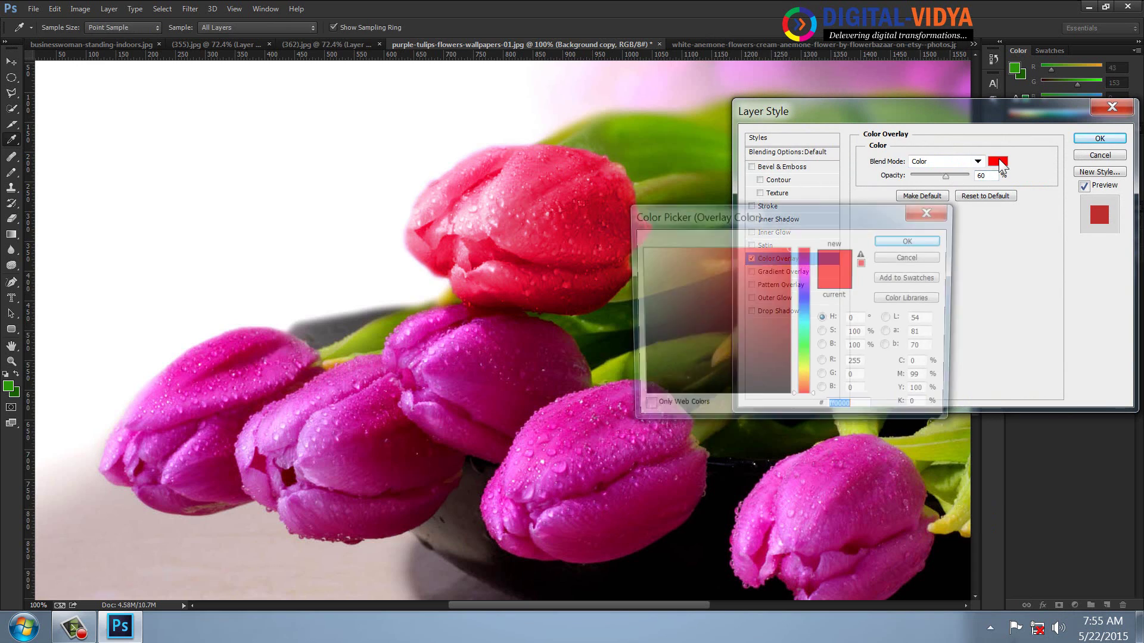
{"action": "left_click", "coordinate": [805, 365]}
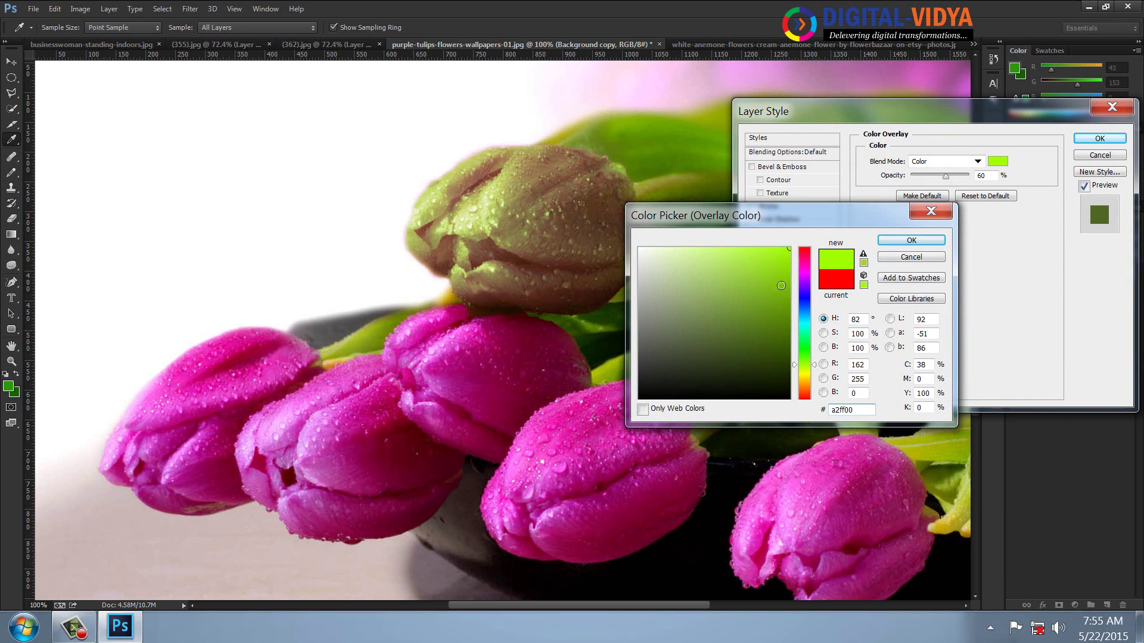
{"action": "left_click", "coordinate": [768, 259]}
{"action": "left_click", "coordinate": [804, 315]}
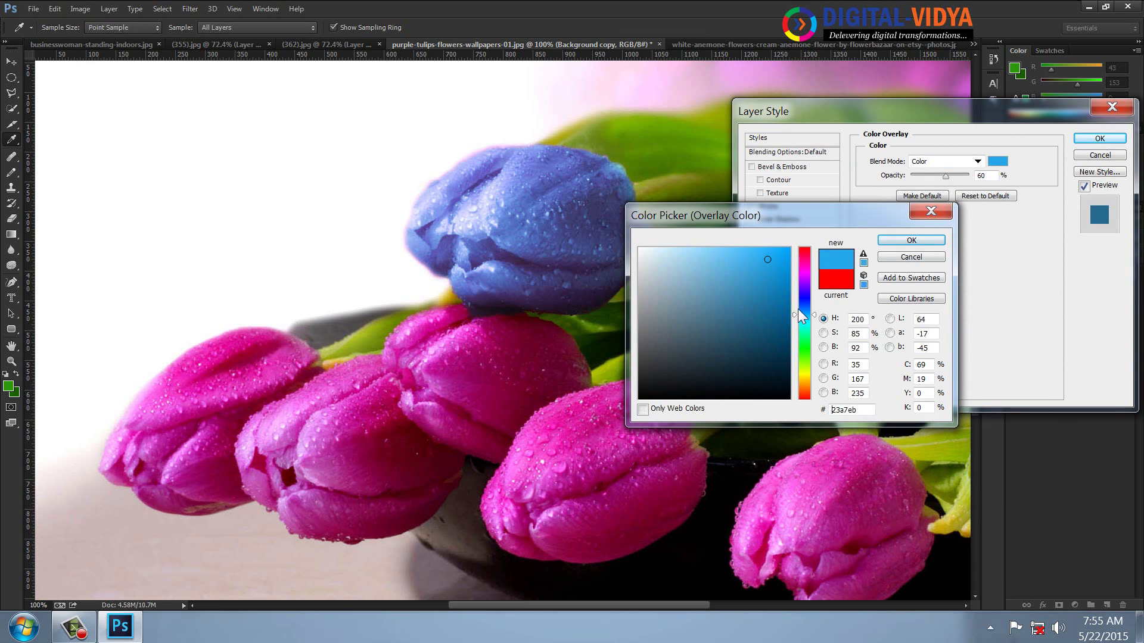
{"action": "left_click", "coordinate": [804, 395]}
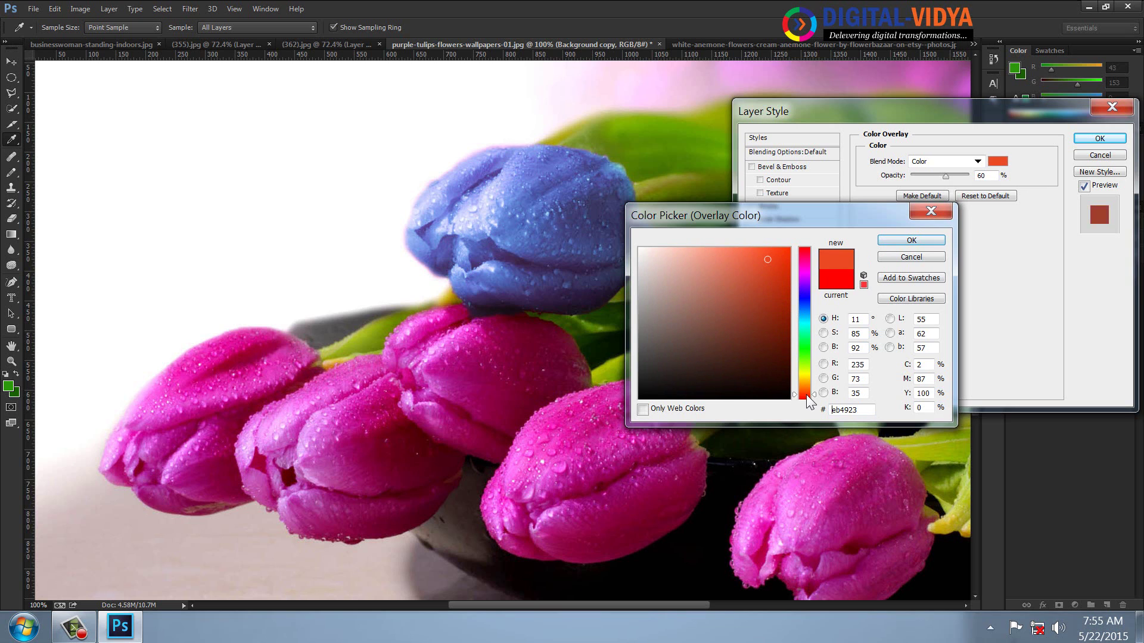
{"action": "left_click", "coordinate": [929, 239]}
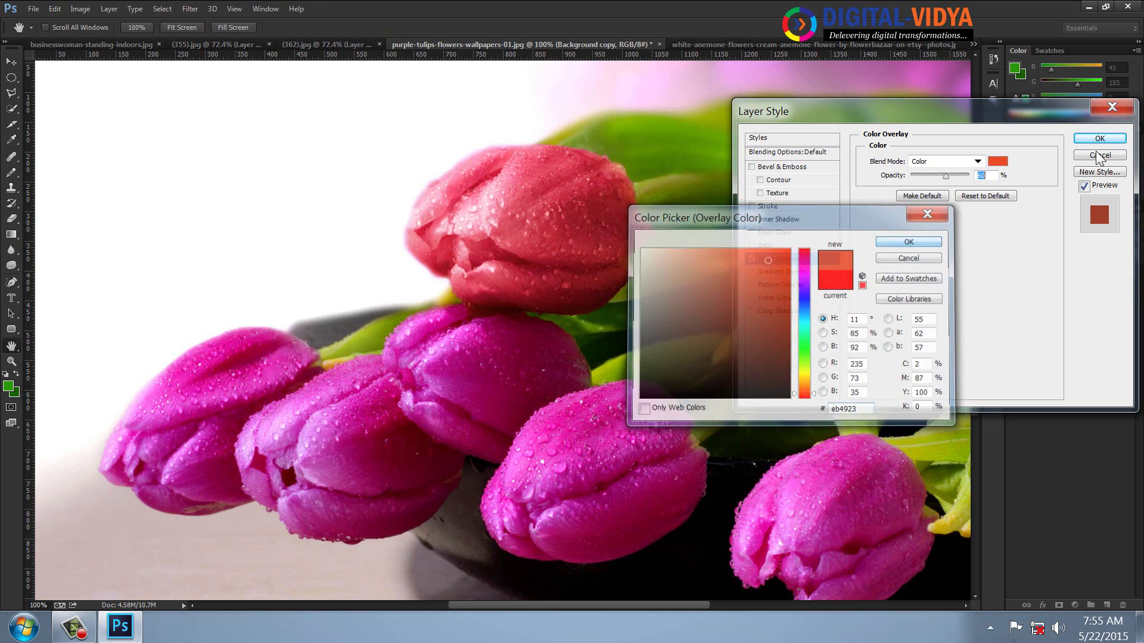
{"action": "left_click", "coordinate": [1100, 138]}
{"action": "key", "text": "w"}
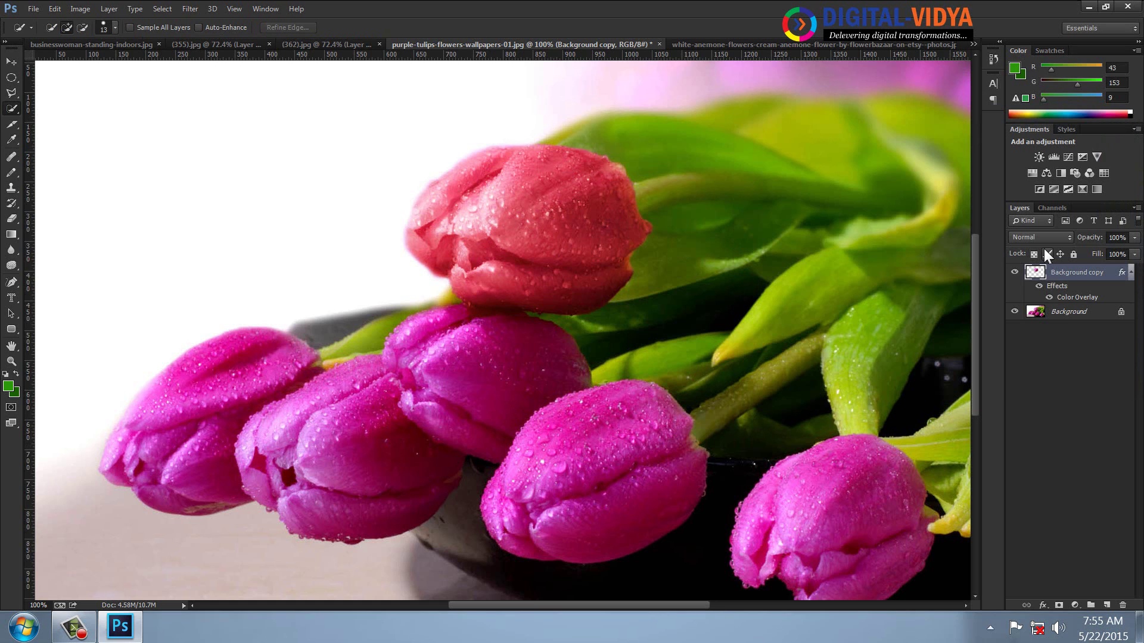
Step: Select the white anemone's petals in the white-anemone-flowers photo with the Quick Selection tool
{"action": "key", "text": "ctrl+Tab"}
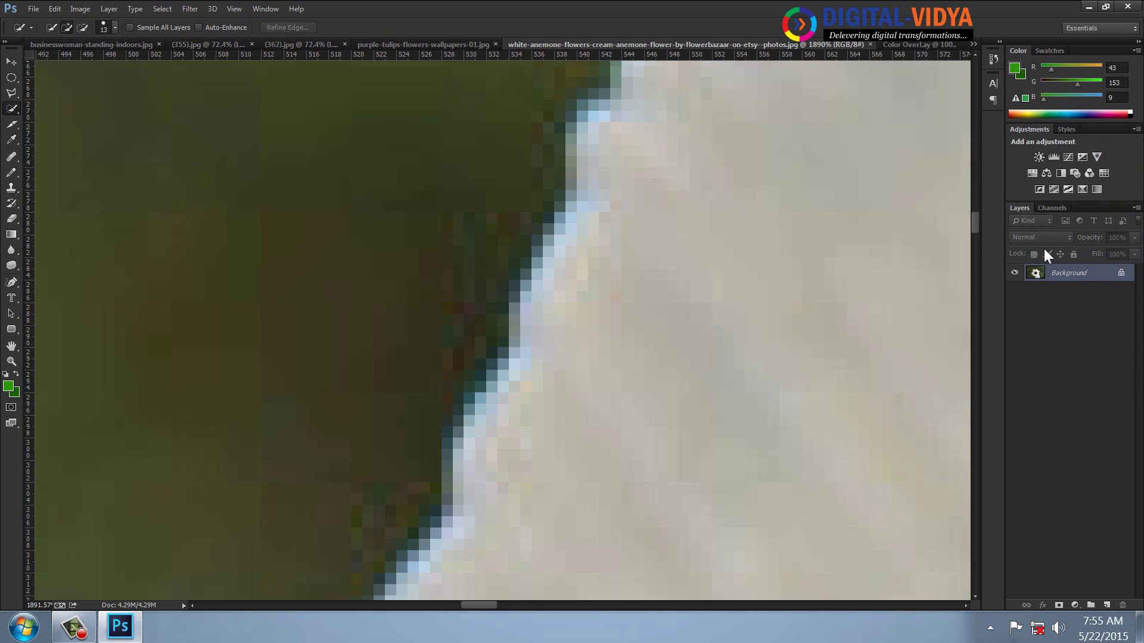
{"action": "key", "text": "ctrl+0"}
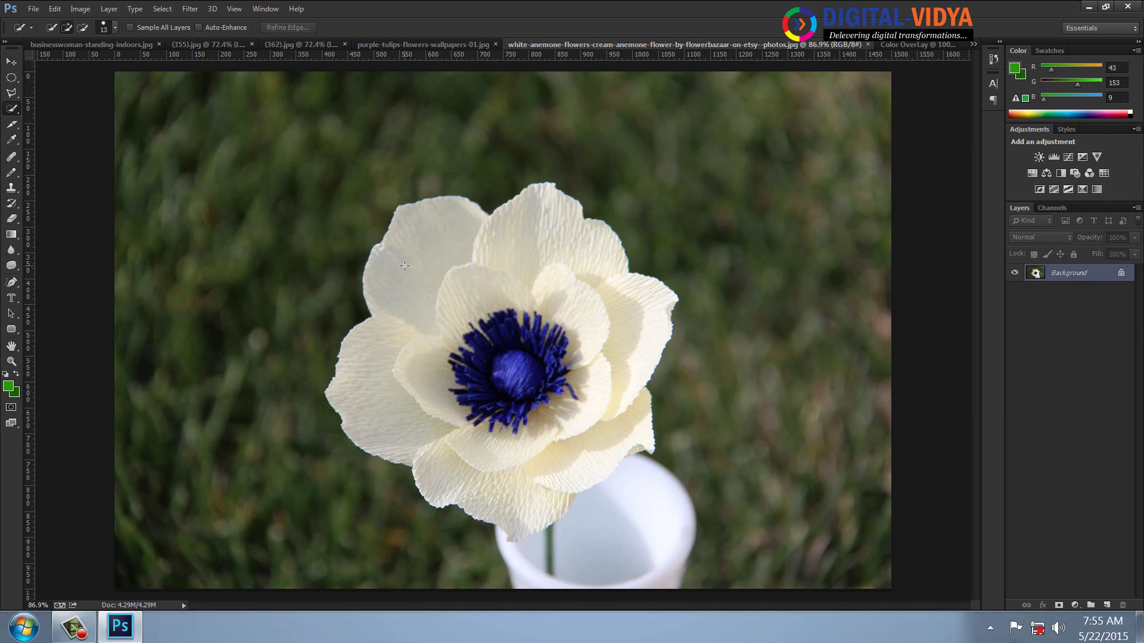
{"action": "mouse_move", "coordinate": [438, 257]}
{"action": "left_mouse_down"}
{"action": "mouse_move", "coordinate": [587, 255]}
{"action": "mouse_move", "coordinate": [622, 292]}
{"action": "left_mouse_up"}
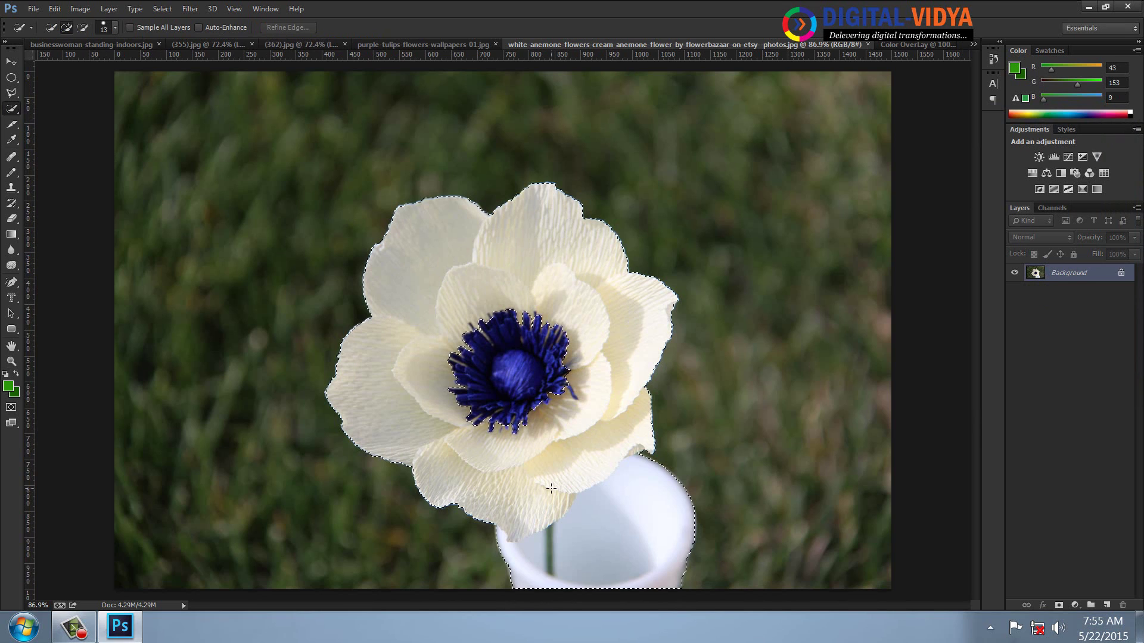
{"action": "left_click_drag", "start_coordinate": [587, 439], "coordinate": [602, 536]}
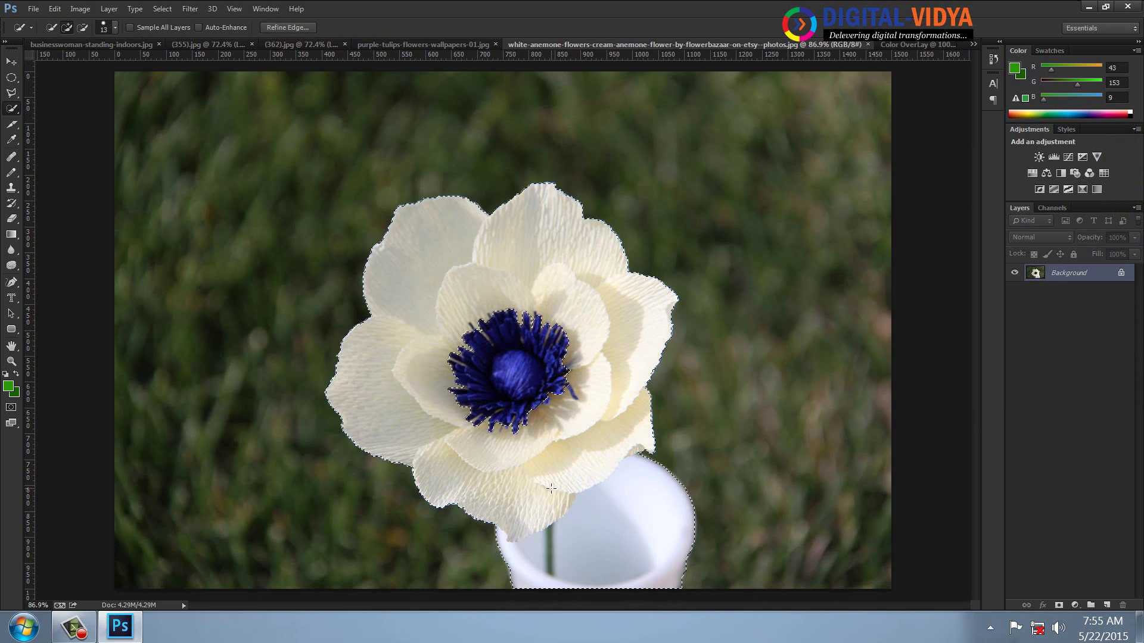
Step: Subtract the white cup from the selection and copy the petals to a new layer, with the Background hidden
{"action": "left_click", "coordinate": [83, 27]}
{"action": "left_click_drag", "start_coordinate": [524, 566], "coordinate": [473, 539]}
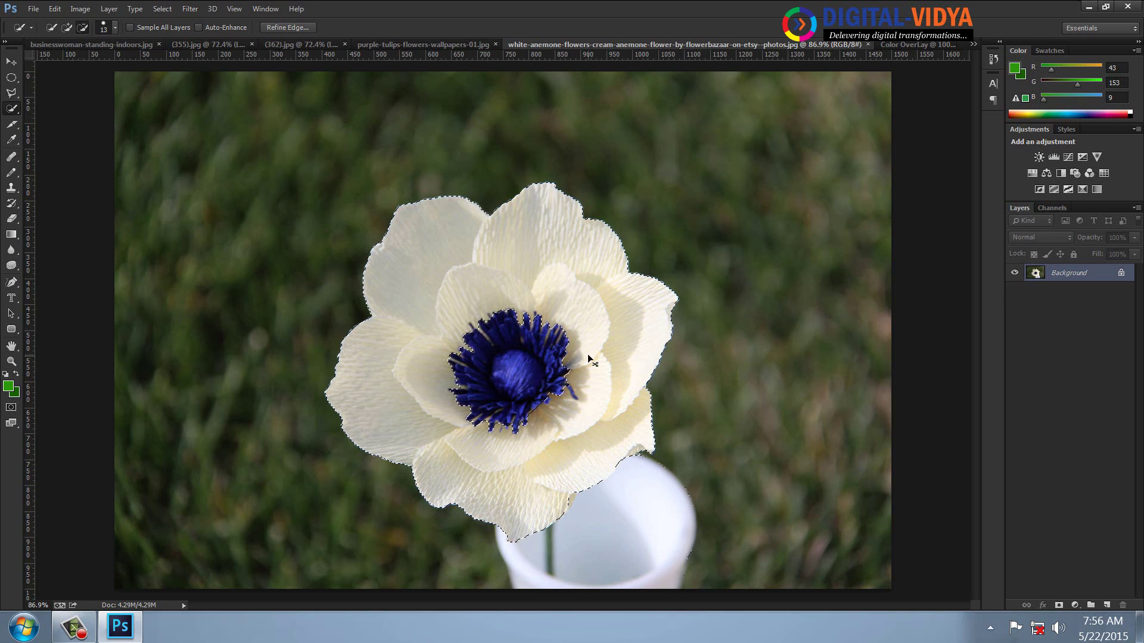
{"action": "key", "text": "ctrl+j"}
{"action": "left_click", "coordinate": [1015, 291]}
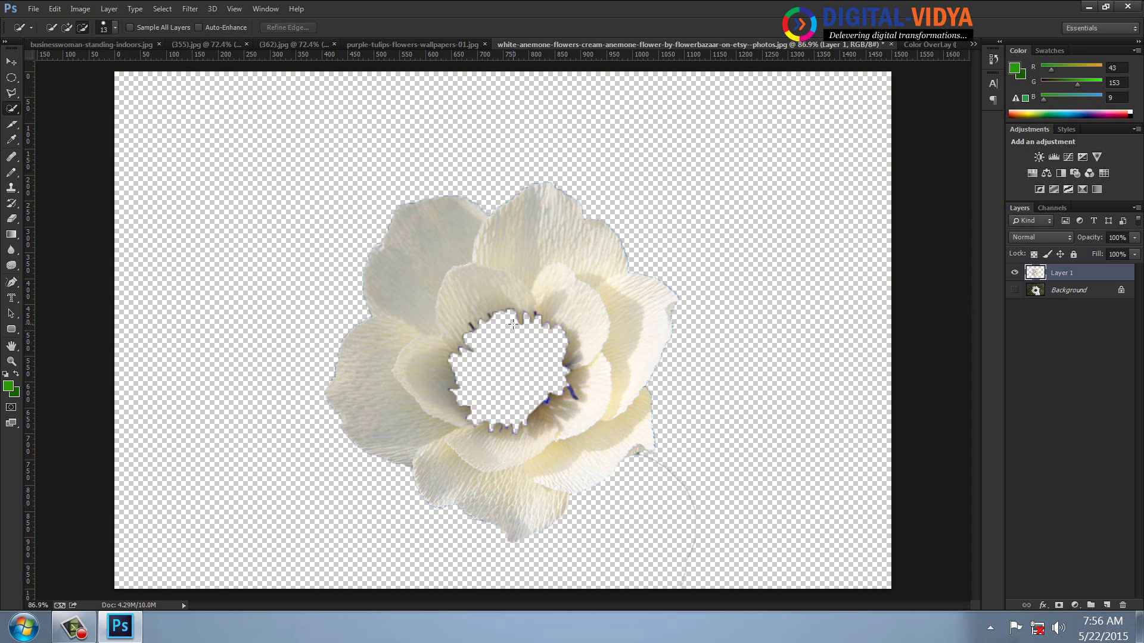
Step: Add a Color Overlay in orange-red to the petals on Layer 1
{"action": "left_click", "coordinate": [1042, 605]}
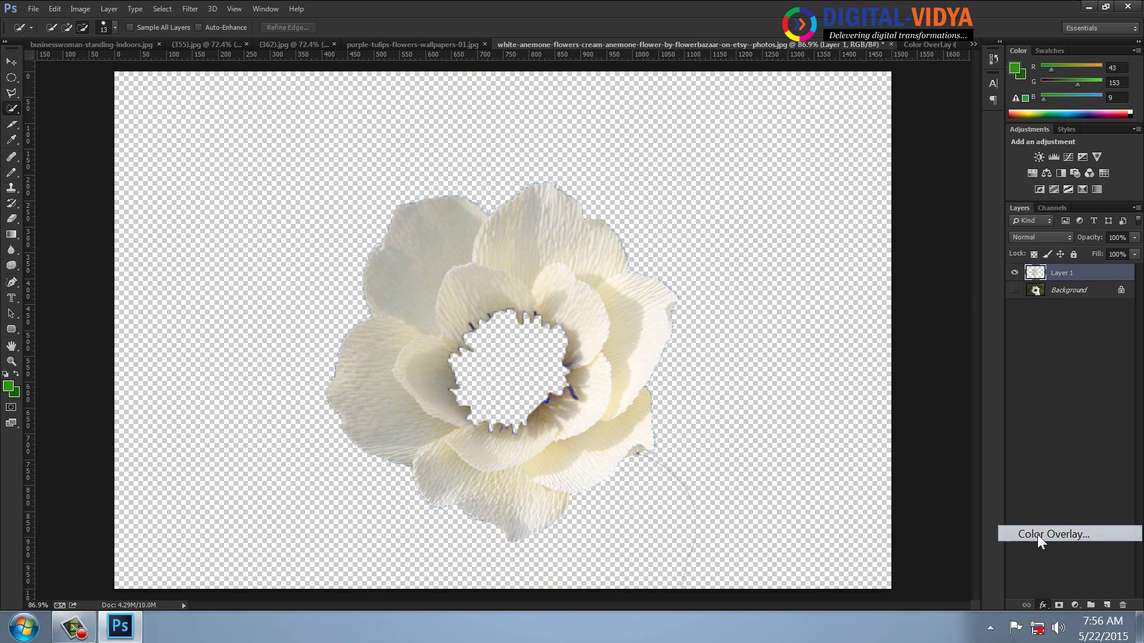
{"action": "left_click", "coordinate": [1037, 534]}
{"action": "left_click", "coordinate": [996, 162]}
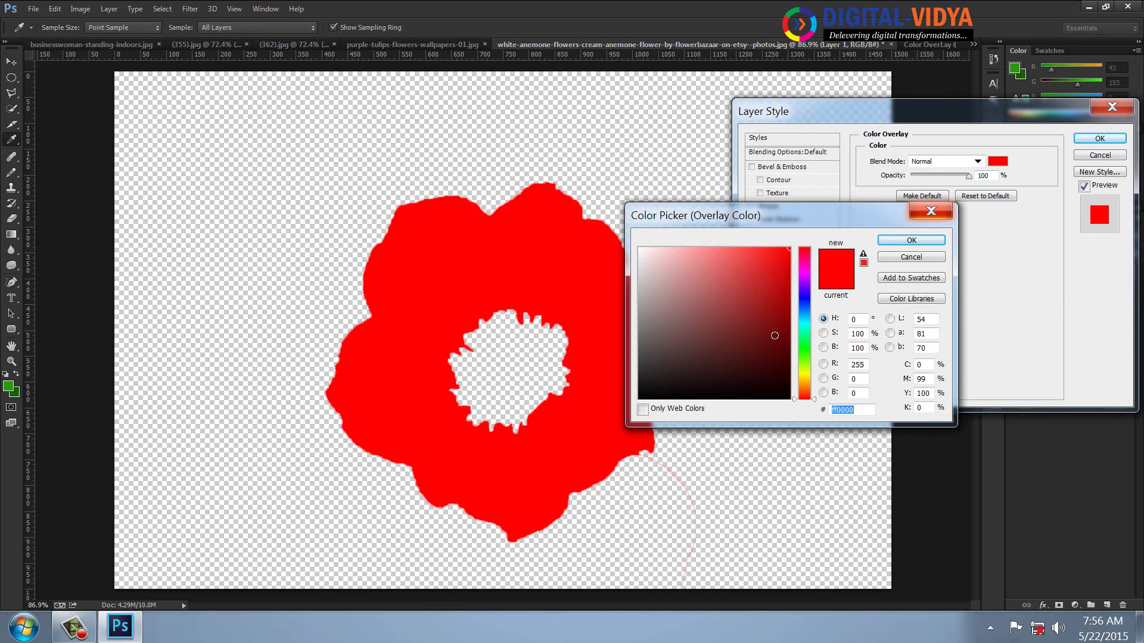
{"action": "left_click", "coordinate": [805, 393]}
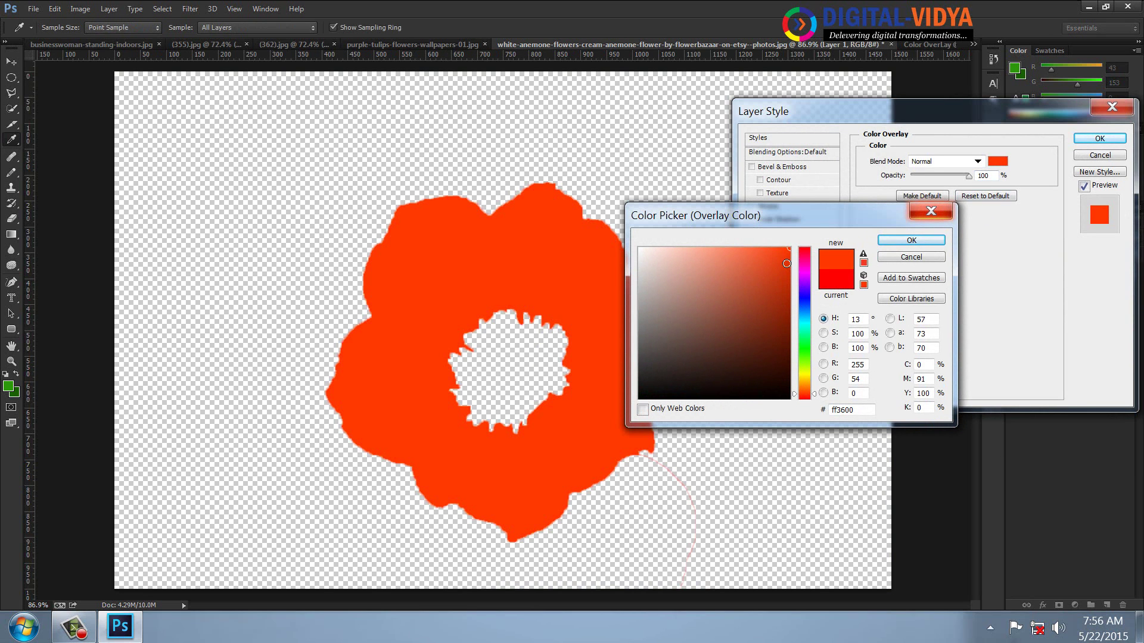
{"action": "left_click", "coordinate": [785, 256]}
{"action": "left_click", "coordinate": [910, 241]}
Step: Set the petal overlay's blend mode to Saturation, apply the layer style, and show the Background layer
{"action": "left_click", "coordinate": [948, 163]}
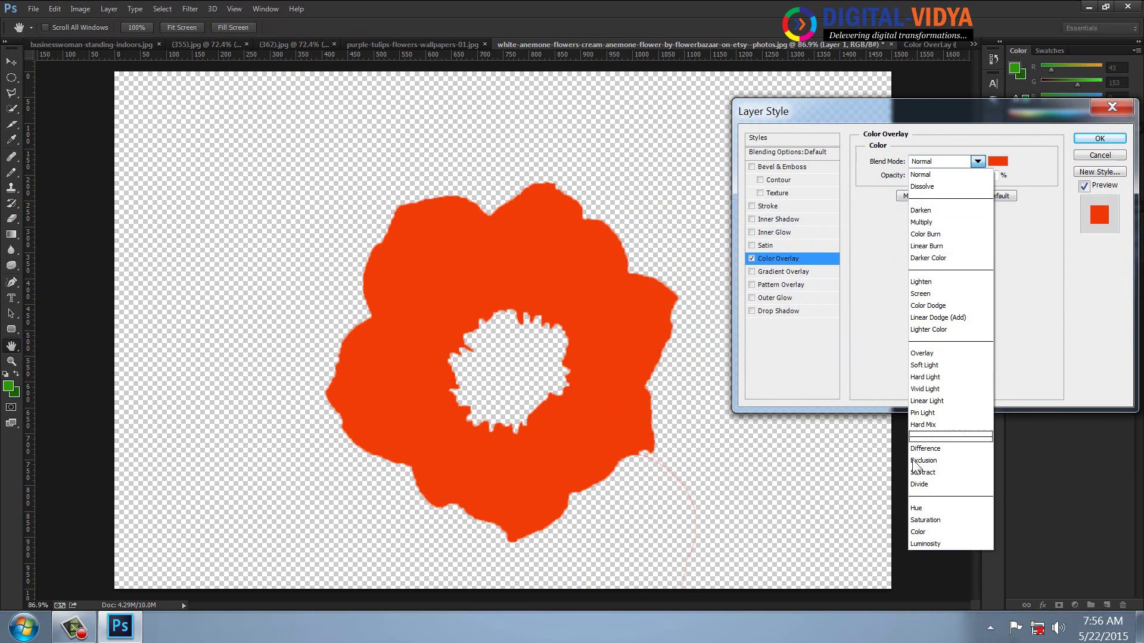
{"action": "left_click", "coordinate": [923, 510]}
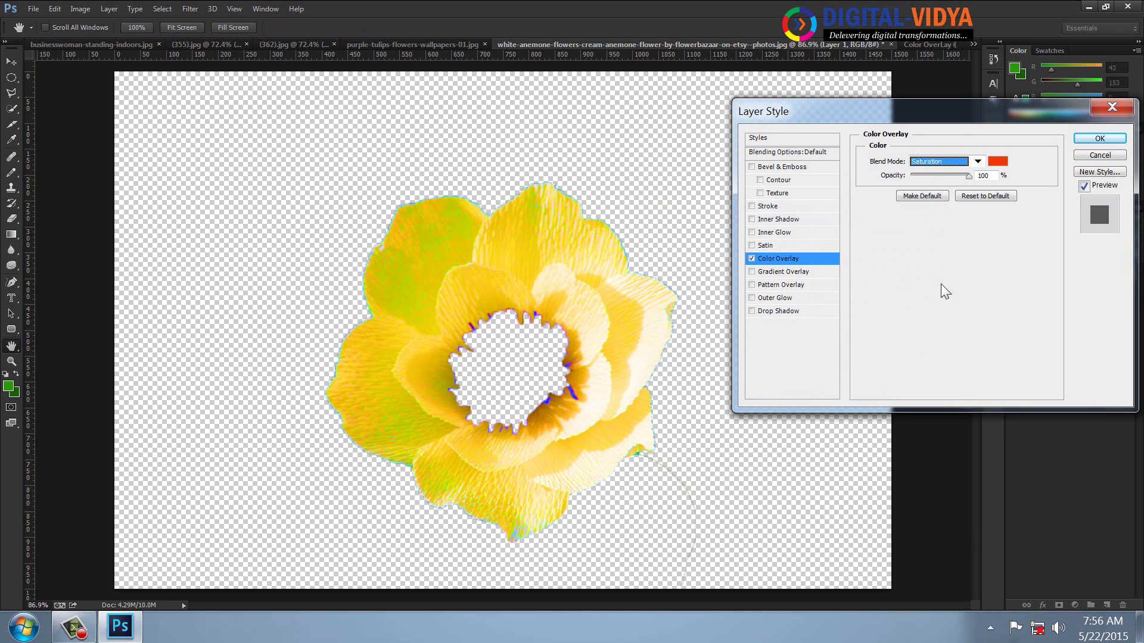
{"action": "left_click", "coordinate": [1098, 138]}
{"action": "left_click", "coordinate": [1014, 314]}
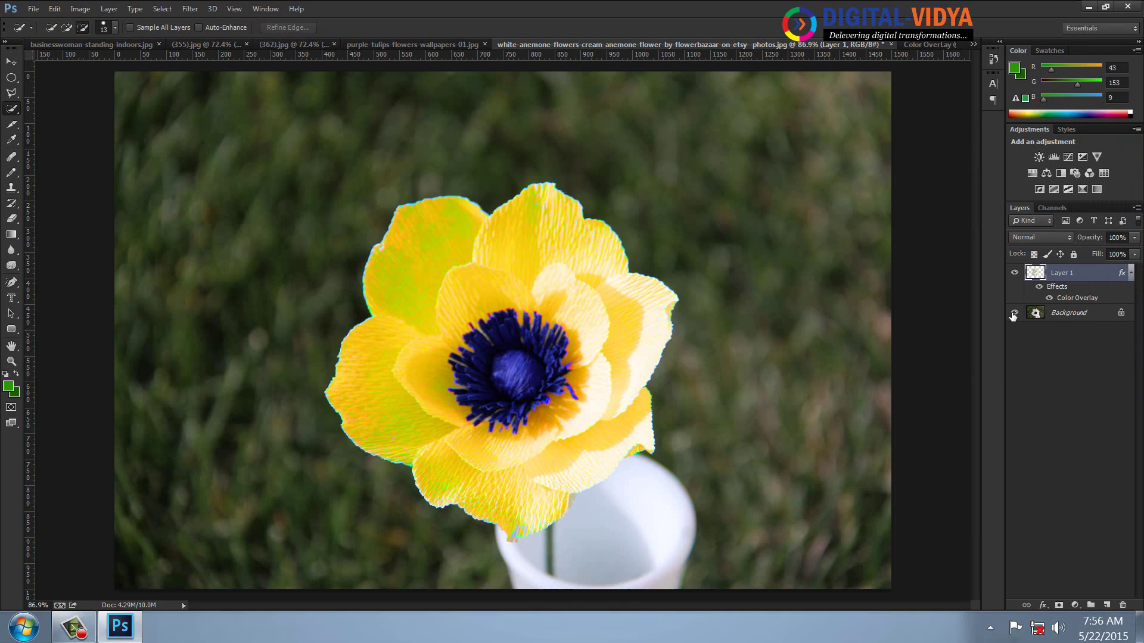
Step: Lower Layer 1's opacity to 51% and compare the flower with the layer hidden and shown
{"action": "left_click", "coordinate": [1134, 238]}
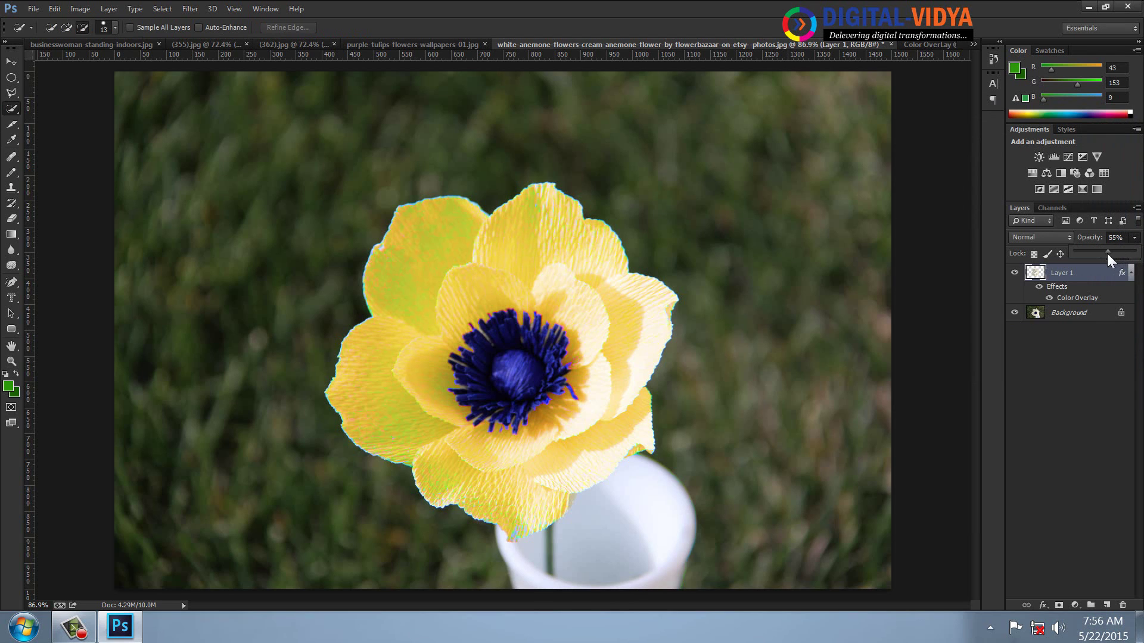
{"action": "left_click", "coordinate": [1013, 274]}
{"action": "left_click", "coordinate": [1014, 274]}
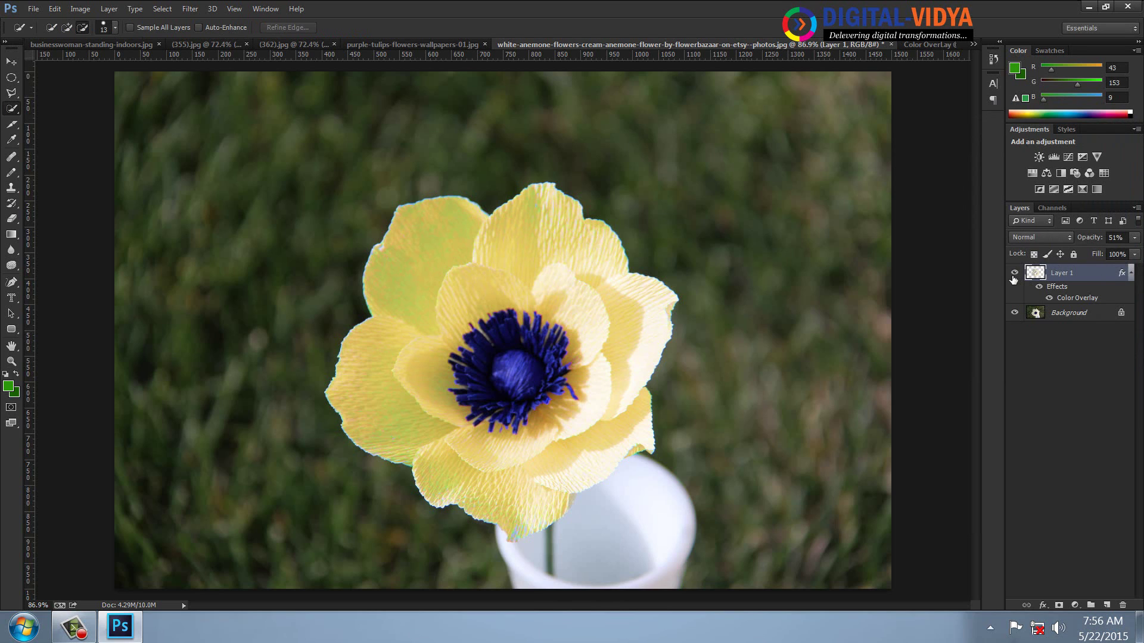
Step: Review the Color Overlay results across the open documents, ending on the Color Overlay document with the silhouette
{"action": "key", "text": "ctrl+Tab"}
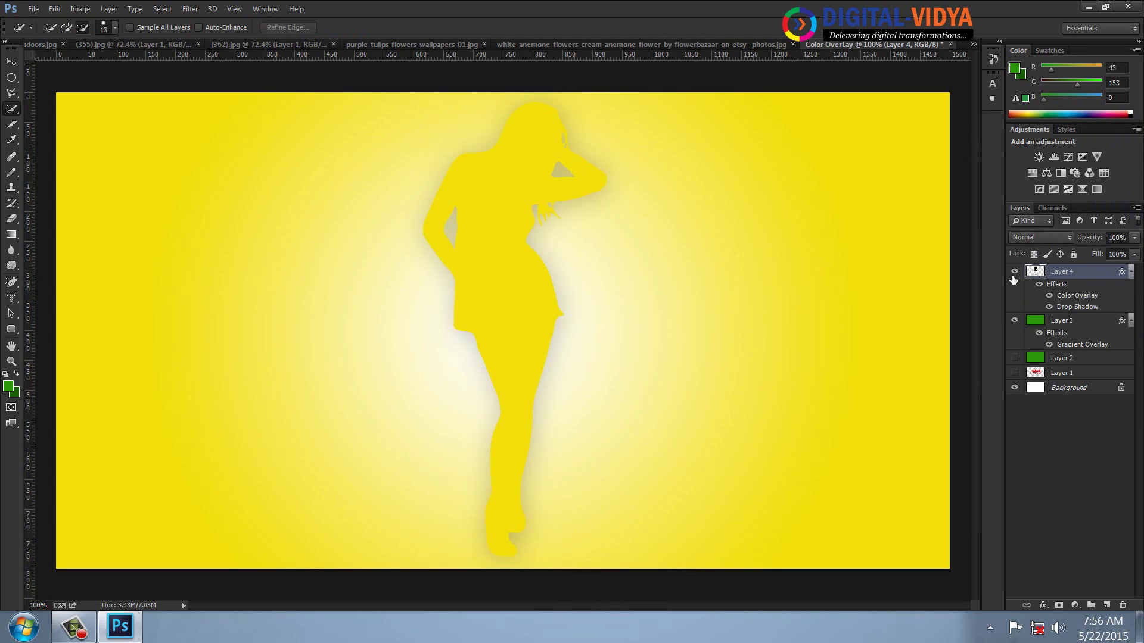
{"action": "key", "text": "ctrl+Tab"}
{"action": "key", "text": "ctrl+Tab"}
{"action": "key", "text": "ctrl+Tab"}
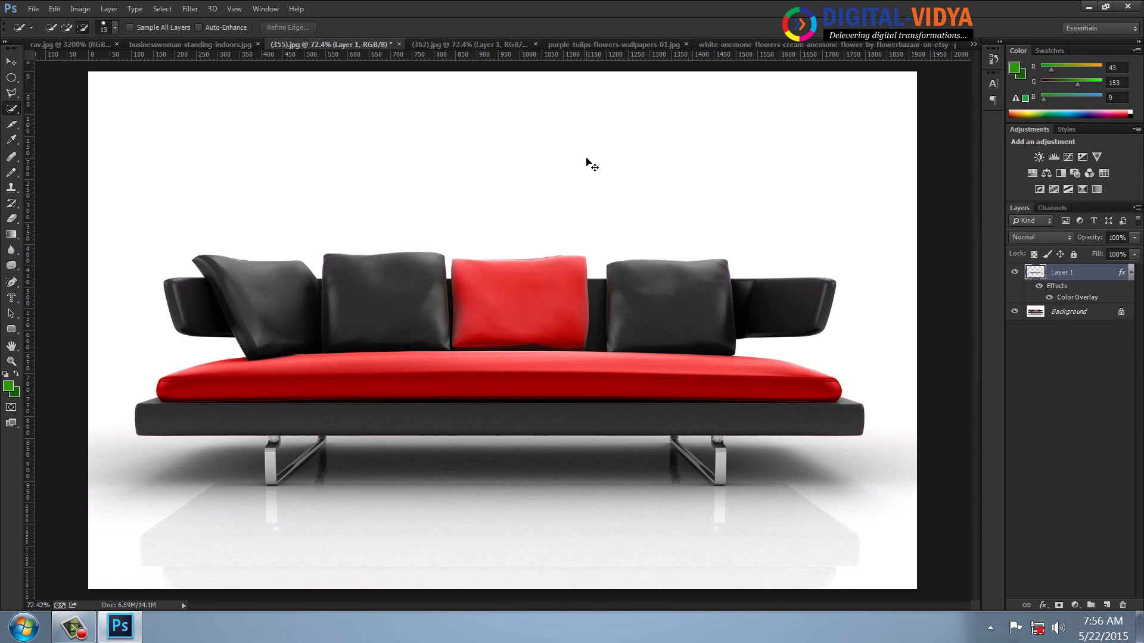
{"action": "key", "text": "ctrl+Tab"}
{"action": "key", "text": "ctrl+Tab"}
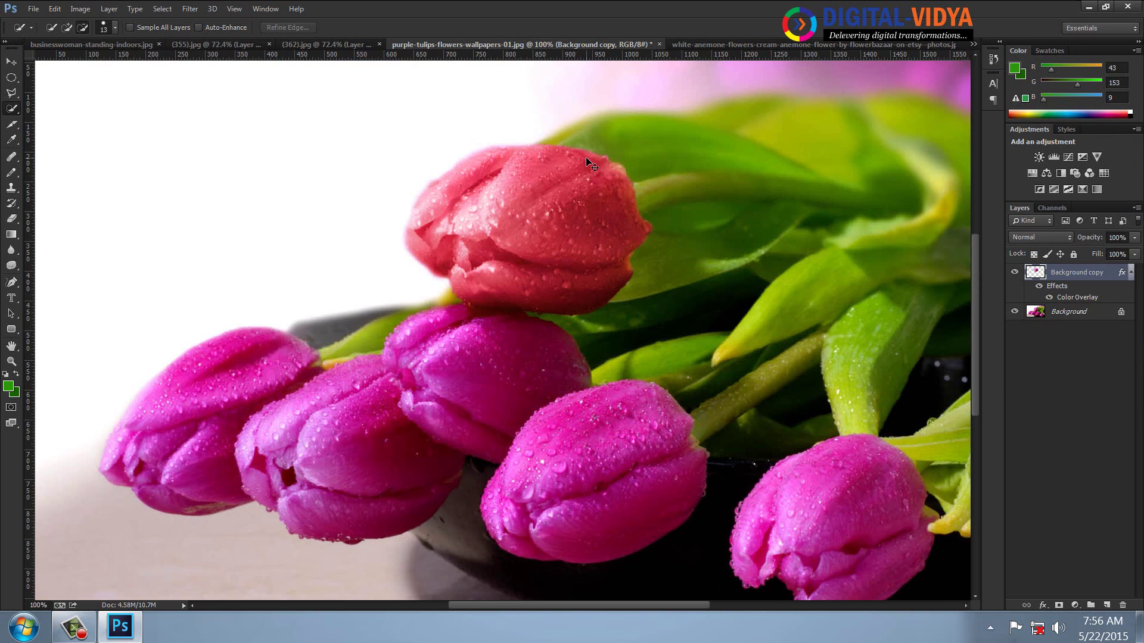
{"action": "key", "text": "ctrl+Tab"}
{"action": "key", "text": "ctrl+Tab"}
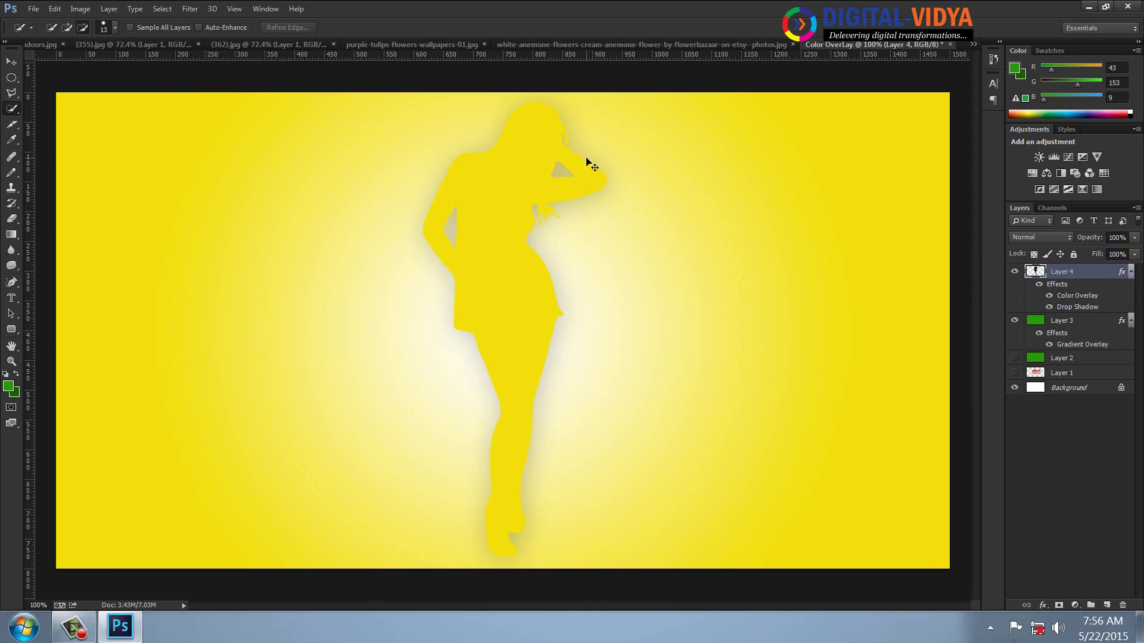
Step: Switch to the rav.jpg photo of the woman in the grey polo shirt, focusing on her lips
{"action": "key", "text": "ctrl+Tab"}
{"action": "key", "text": "ctrl+0"}
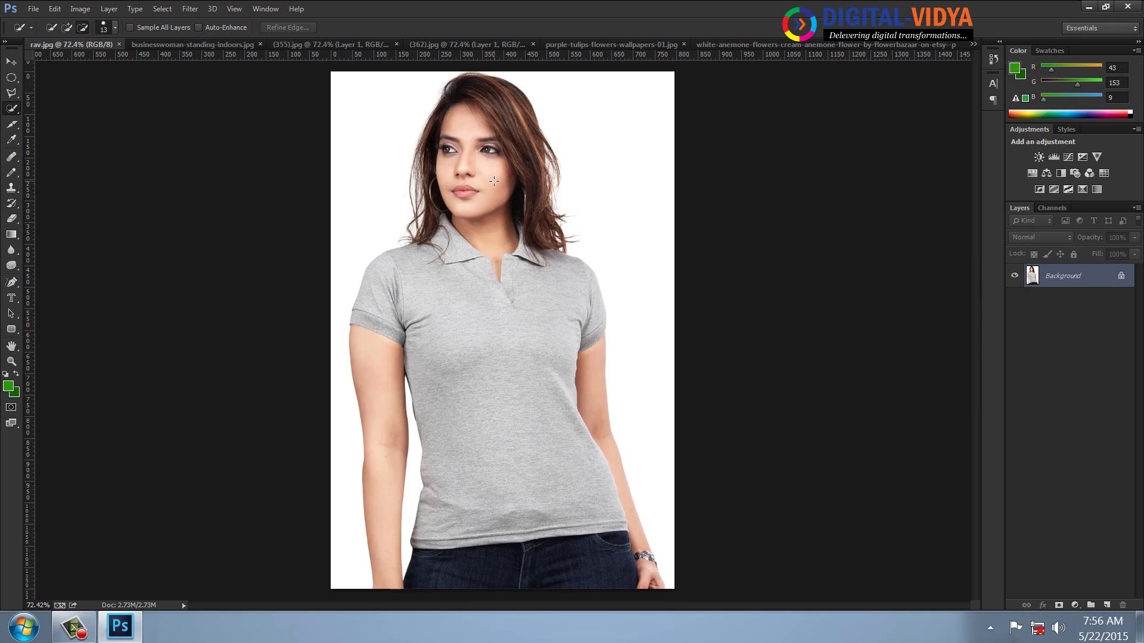
{"action": "scroll", "coordinate": [494, 181], "scroll_direction": "up", "scroll_amount": 3}
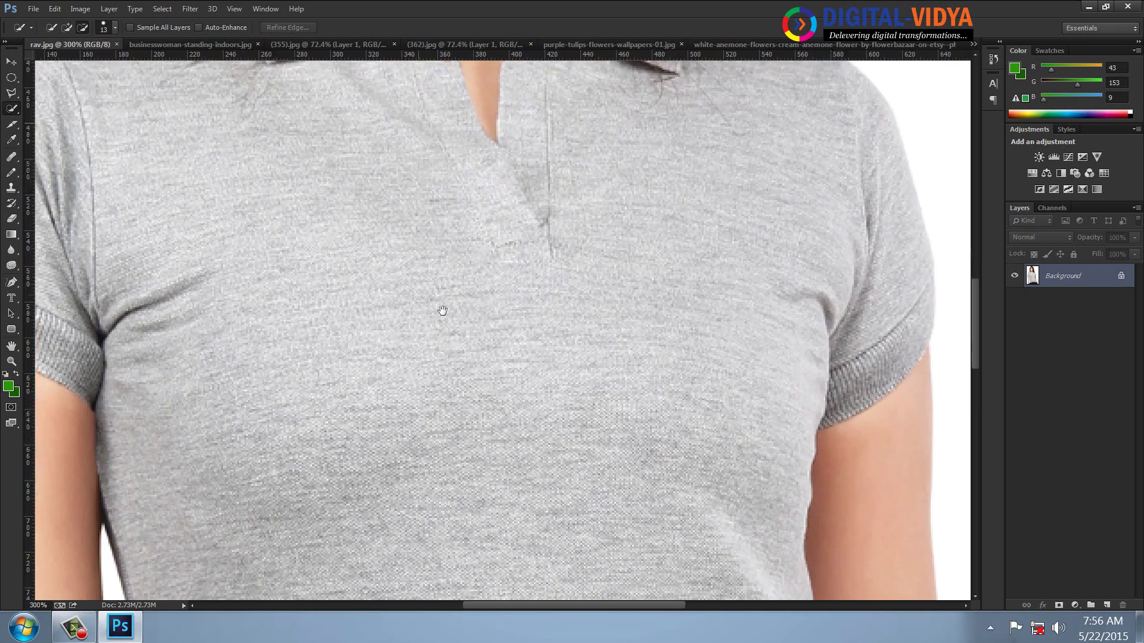
{"action": "scroll", "coordinate": [429, 285], "scroll_direction": "up", "scroll_amount": 2}
{"action": "key", "text": "ctrl+r"}
{"action": "left_click_drag", "start_coordinate": [418, 256], "coordinate": [383, 241]}
{"action": "scroll", "coordinate": [401, 294], "scroll_direction": "up", "scroll_amount": 1}
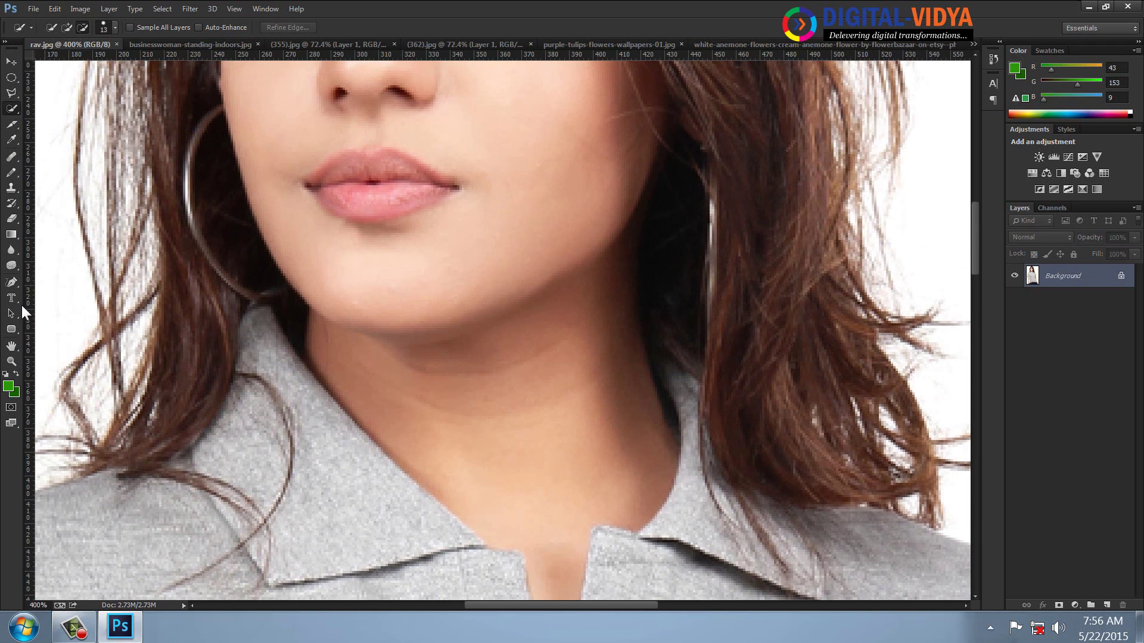
Step: Trace the upper lip from one mouth corner over the cupid's bow to the other corner with the Pen tool
{"action": "left_click", "coordinate": [15, 285]}
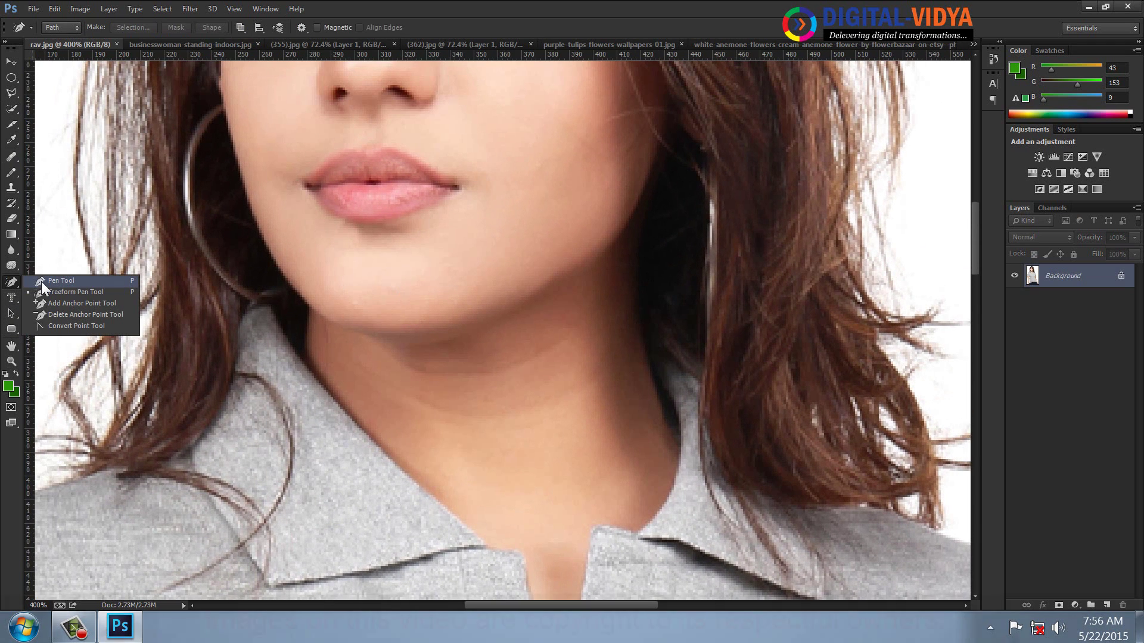
{"action": "left_click", "coordinate": [41, 281]}
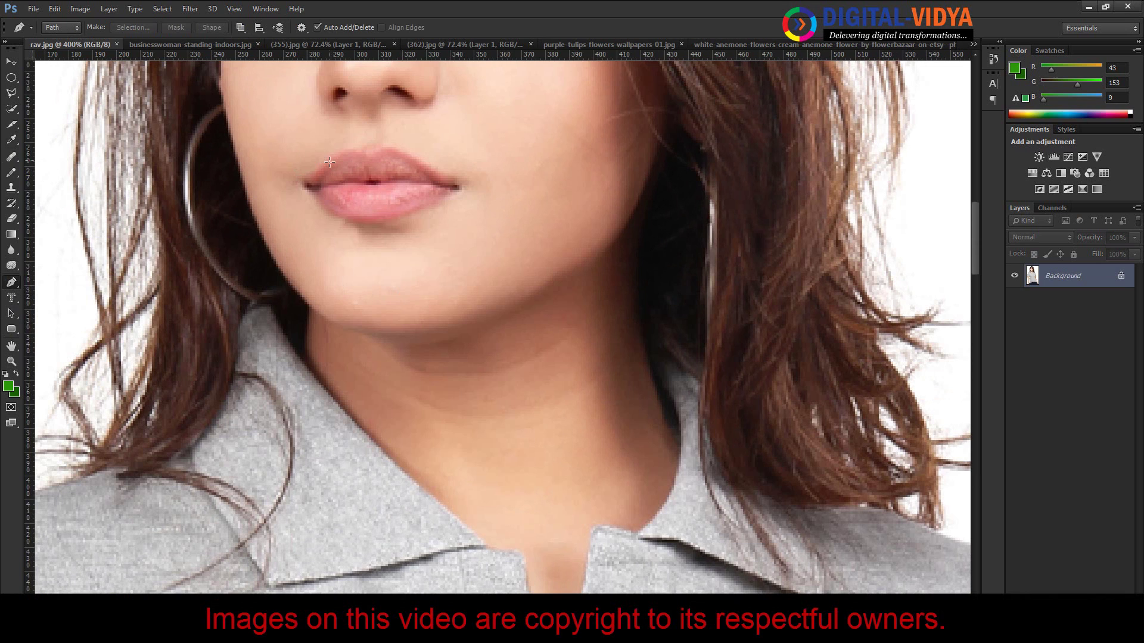
{"action": "left_click", "coordinate": [298, 178]}
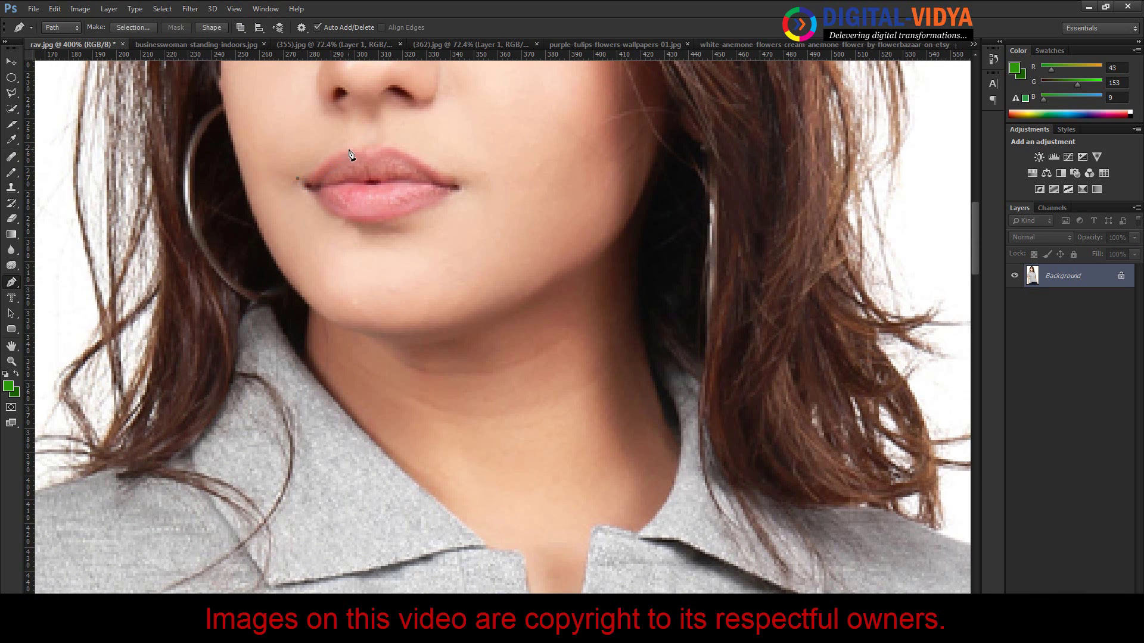
{"action": "left_click_drag", "start_coordinate": [338, 154], "coordinate": [356, 143]}
{"action": "key", "text": "ctrl+z"}
{"action": "left_click", "coordinate": [339, 152]}
{"action": "left_click_drag", "start_coordinate": [380, 165], "coordinate": [383, 167]}
{"action": "left_click", "coordinate": [366, 155], "text": "alt"}
{"action": "left_click_drag", "start_coordinate": [450, 184], "coordinate": [508, 234]}
{"action": "left_click", "coordinate": [451, 184], "text": "alt"}
Step: Continue the path around the lower lip back to the starting corner and convert it to a selection
{"action": "left_click", "coordinate": [464, 181]}
{"action": "left_click_drag", "start_coordinate": [450, 195], "coordinate": [436, 195]}
{"action": "left_click_drag", "start_coordinate": [382, 227], "coordinate": [374, 227]}
{"action": "left_click", "coordinate": [373, 226], "text": "alt"}
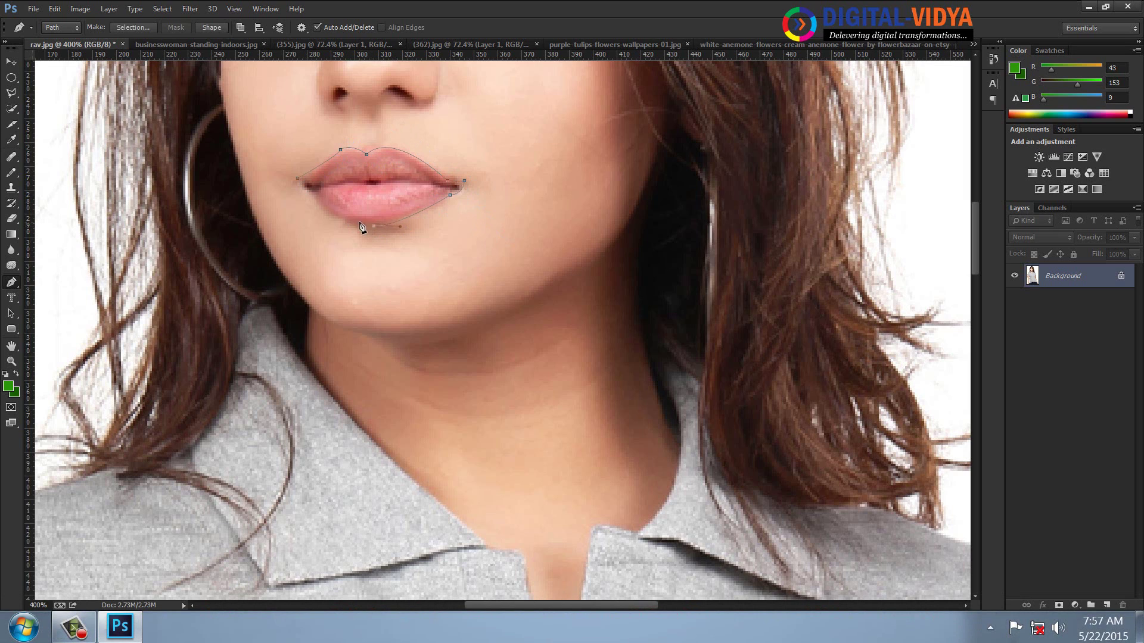
{"action": "left_click_drag", "start_coordinate": [294, 170], "coordinate": [286, 155]}
{"action": "left_click", "coordinate": [306, 190], "text": "alt"}
{"action": "key", "text": "ctrl+Return"}
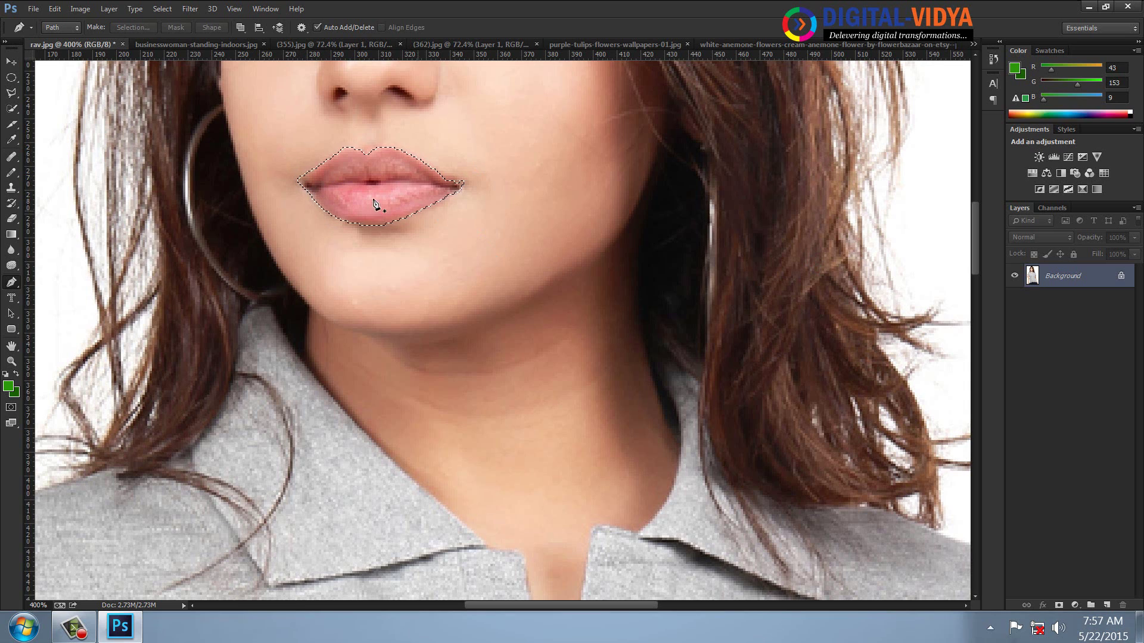
Step: Refine the lip selection's edge with Smart Radius on and Smooth 7, and output it to a new layer
{"action": "left_click", "coordinate": [11, 77]}
{"action": "left_click", "coordinate": [473, 29]}
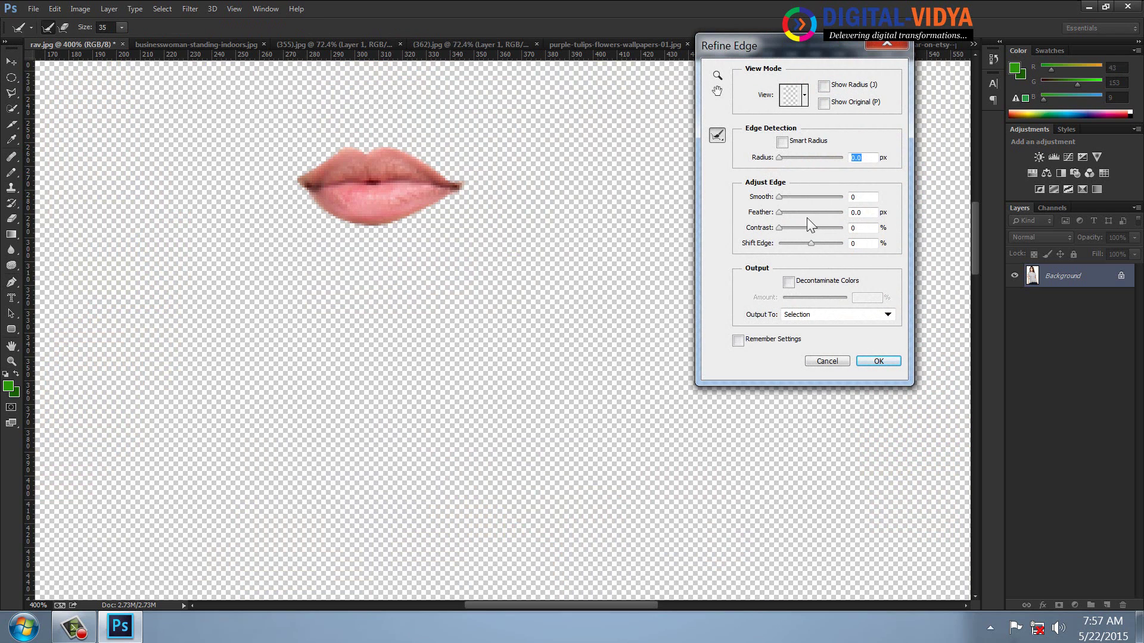
{"action": "left_click_drag", "start_coordinate": [780, 197], "coordinate": [784, 197]}
{"action": "left_click", "coordinate": [845, 315]}
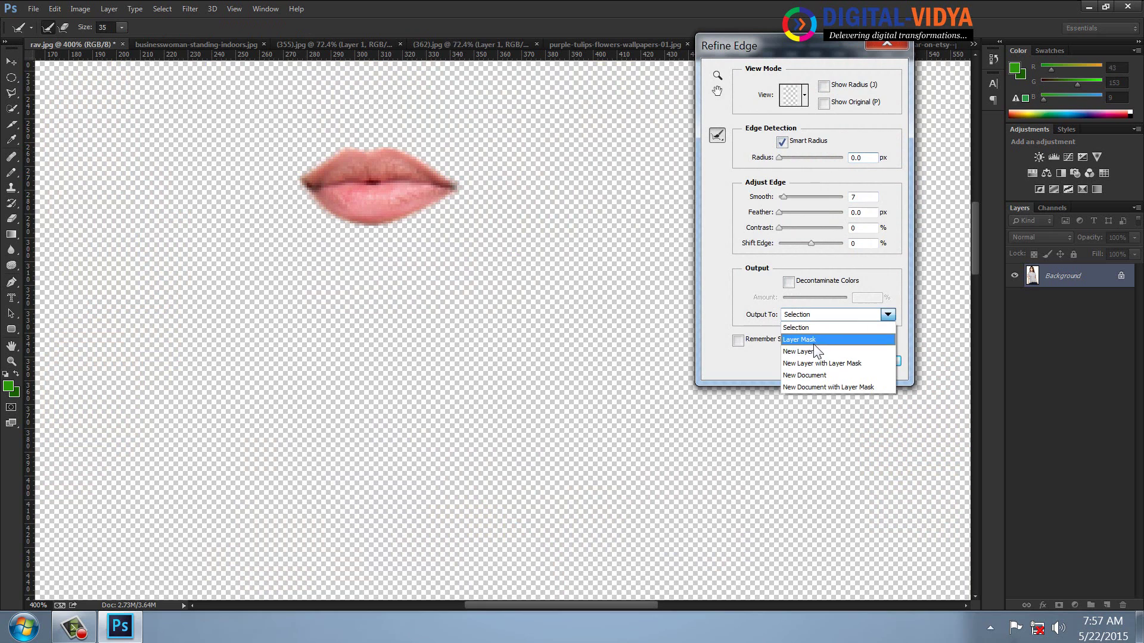
{"action": "left_click", "coordinate": [816, 349]}
{"action": "left_click", "coordinate": [878, 361]}
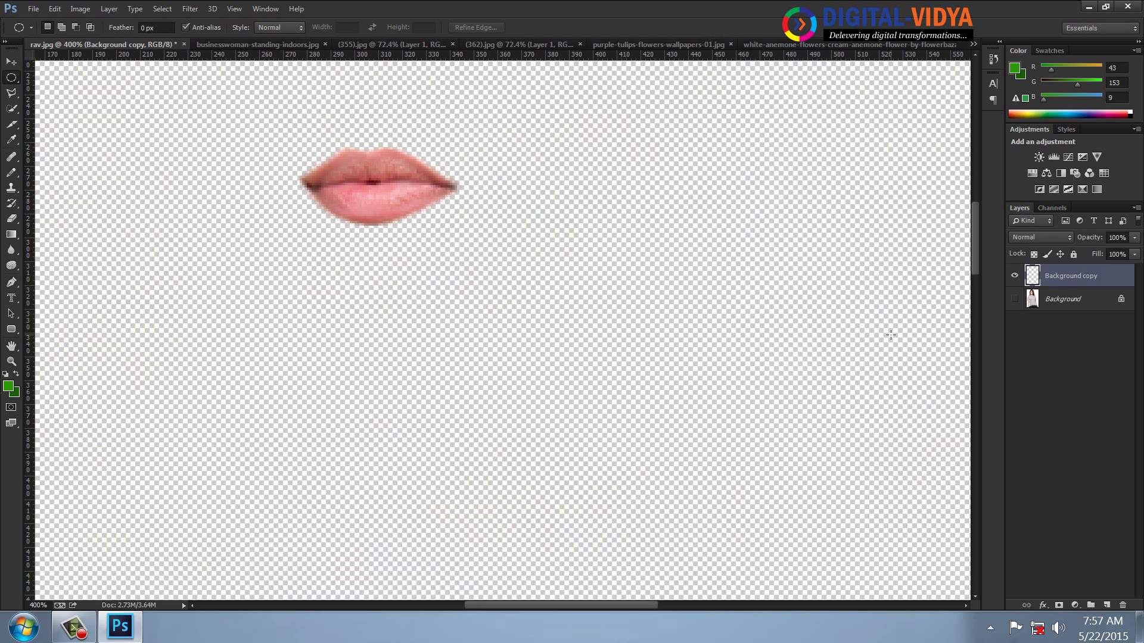
Step: Hide the extracted lips layer, then show the Background layer and make it active
{"action": "left_click", "coordinate": [1014, 276]}
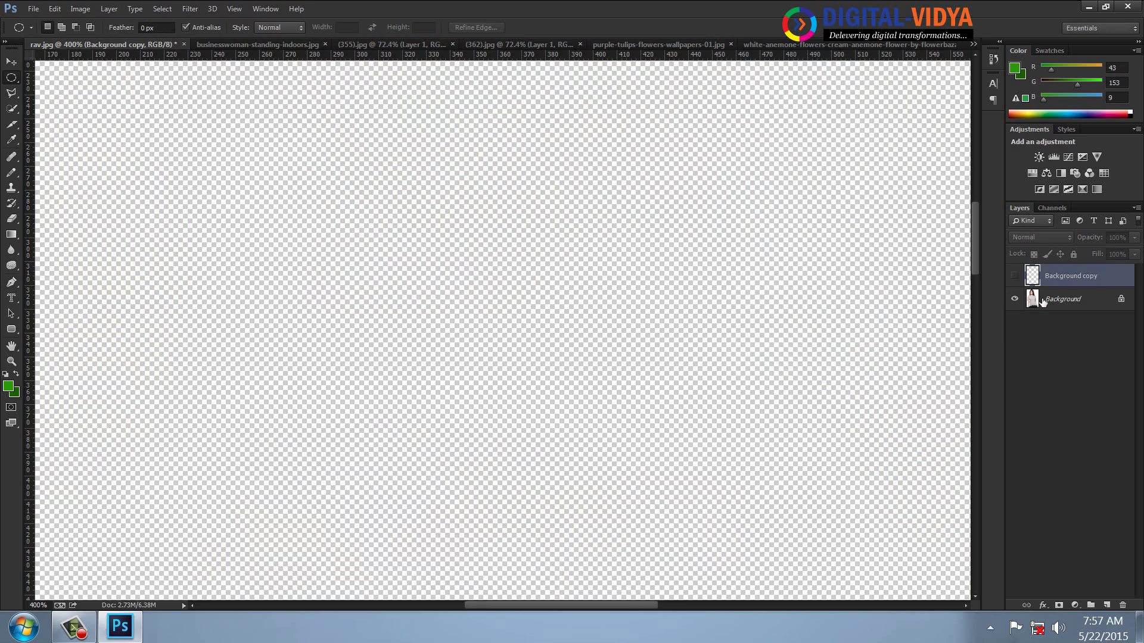
{"action": "left_click", "coordinate": [1015, 299]}
{"action": "left_click", "coordinate": [1063, 299]}
{"action": "key", "text": "ctrl+0"}
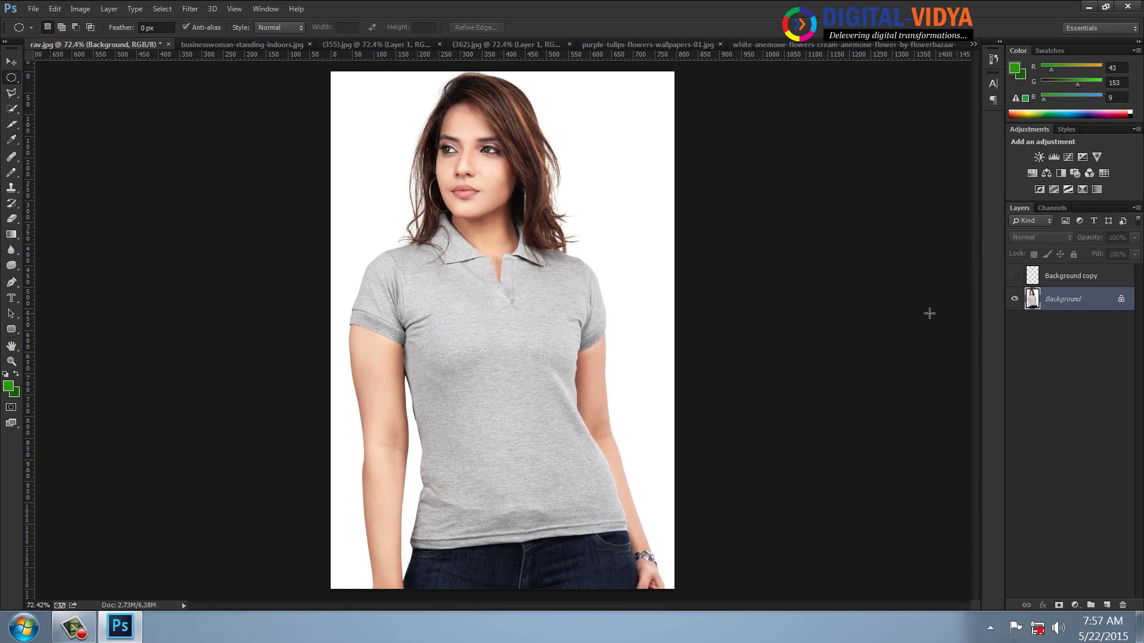
Step: Select the whole polo shirt including sleeves and collar with the Quick Selection tool, subtracting the bare arm
{"action": "left_click", "coordinate": [11, 111]}
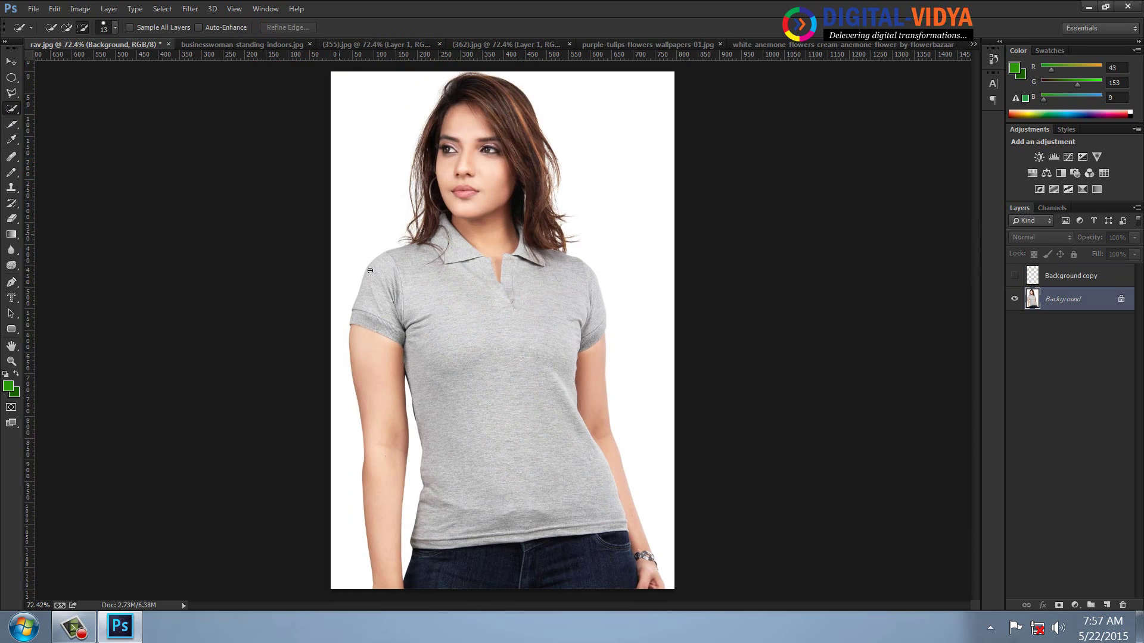
{"action": "mouse_move", "coordinate": [431, 305]}
{"action": "left_mouse_down"}
{"action": "mouse_move", "coordinate": [503, 429]}
{"action": "mouse_move", "coordinate": [596, 417]}
{"action": "mouse_move", "coordinate": [536, 530]}
{"action": "mouse_move", "coordinate": [593, 280]}
{"action": "mouse_move", "coordinate": [589, 301]}
{"action": "left_mouse_up"}
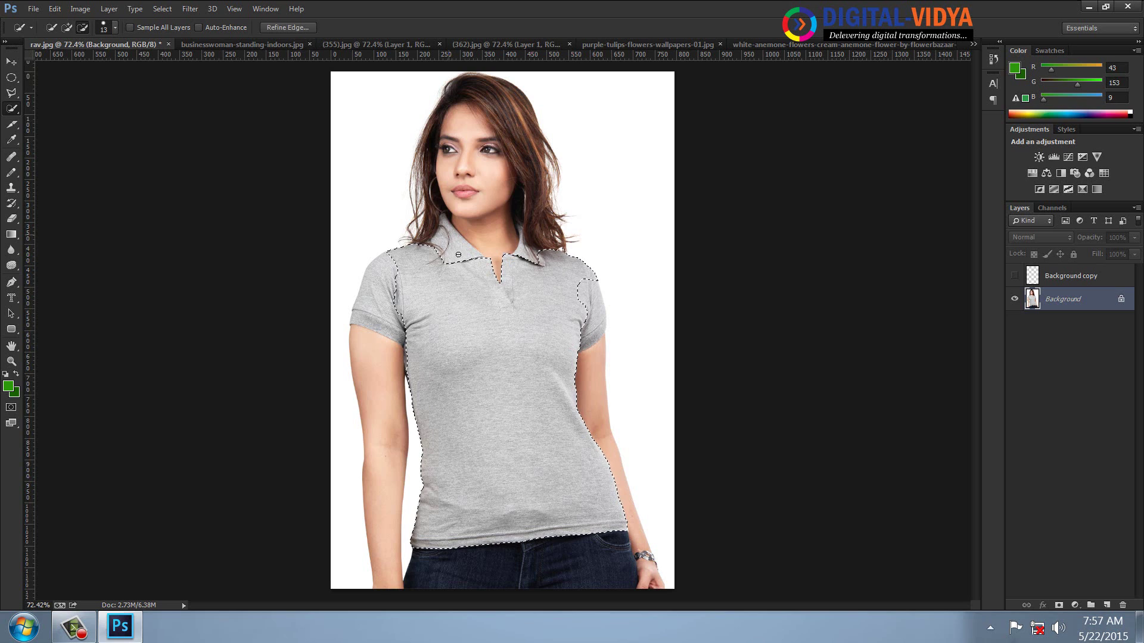
{"action": "mouse_move", "coordinate": [439, 257]}
{"action": "left_mouse_down"}
{"action": "mouse_move", "coordinate": [394, 268]}
{"action": "mouse_move", "coordinate": [361, 320]}
{"action": "left_mouse_up"}
{"action": "mouse_move", "coordinate": [447, 231]}
{"action": "left_mouse_down"}
{"action": "mouse_move", "coordinate": [464, 255]}
{"action": "mouse_move", "coordinate": [444, 259]}
{"action": "mouse_move", "coordinate": [457, 258]}
{"action": "mouse_move", "coordinate": [447, 237]}
{"action": "mouse_move", "coordinate": [494, 261]}
{"action": "mouse_move", "coordinate": [527, 250]}
{"action": "left_mouse_up"}
{"action": "mouse_move", "coordinate": [593, 323]}
{"action": "left_mouse_down"}
{"action": "mouse_move", "coordinate": [595, 294]}
{"action": "mouse_move", "coordinate": [598, 315]}
{"action": "mouse_move", "coordinate": [582, 280]}
{"action": "mouse_move", "coordinate": [599, 318]}
{"action": "mouse_move", "coordinate": [585, 363]}
{"action": "left_mouse_up"}
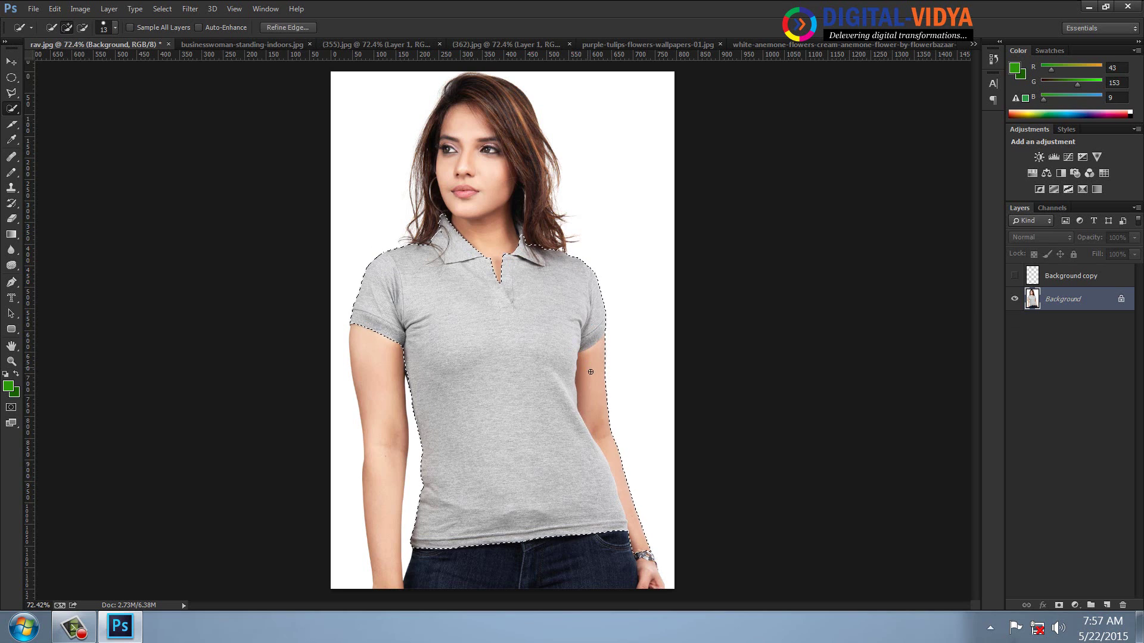
{"action": "key", "text": "alt"}
{"action": "mouse_move", "coordinate": [611, 449]}
{"action": "left_mouse_down"}
{"action": "mouse_move", "coordinate": [640, 517]}
{"action": "mouse_move", "coordinate": [584, 350]}
{"action": "left_mouse_up"}
Step: Refine the shirt selection's edge with Smart Radius on and Smooth 15, and copy the shirt to a new layer
{"action": "left_click", "coordinate": [288, 27]}
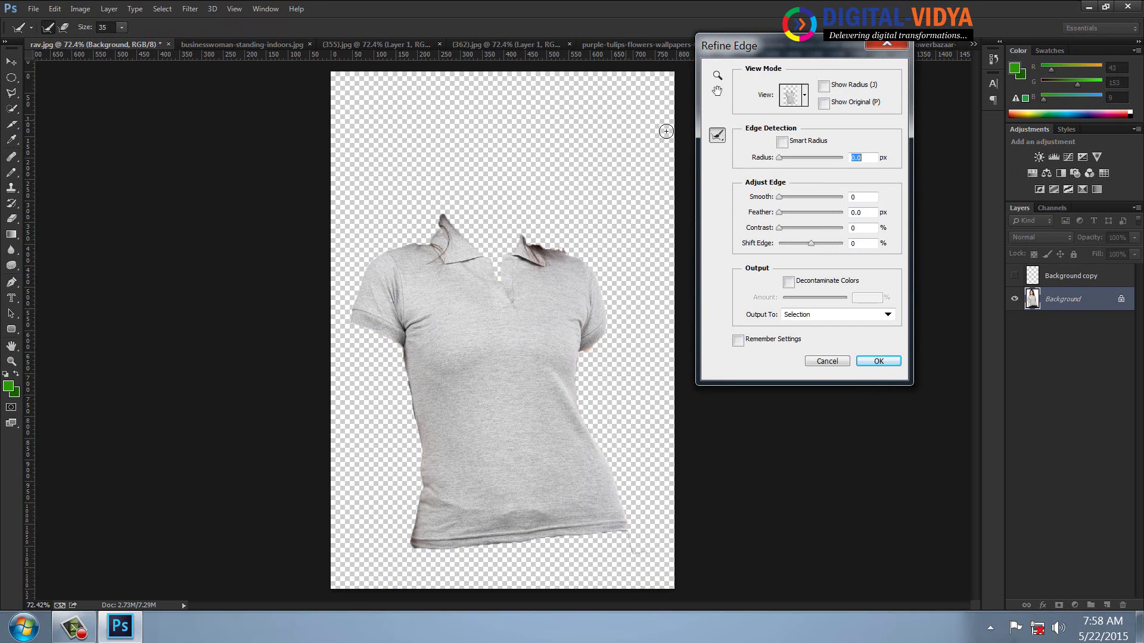
{"action": "left_click", "coordinate": [783, 143]}
{"action": "left_click_drag", "start_coordinate": [779, 196], "coordinate": [787, 195]}
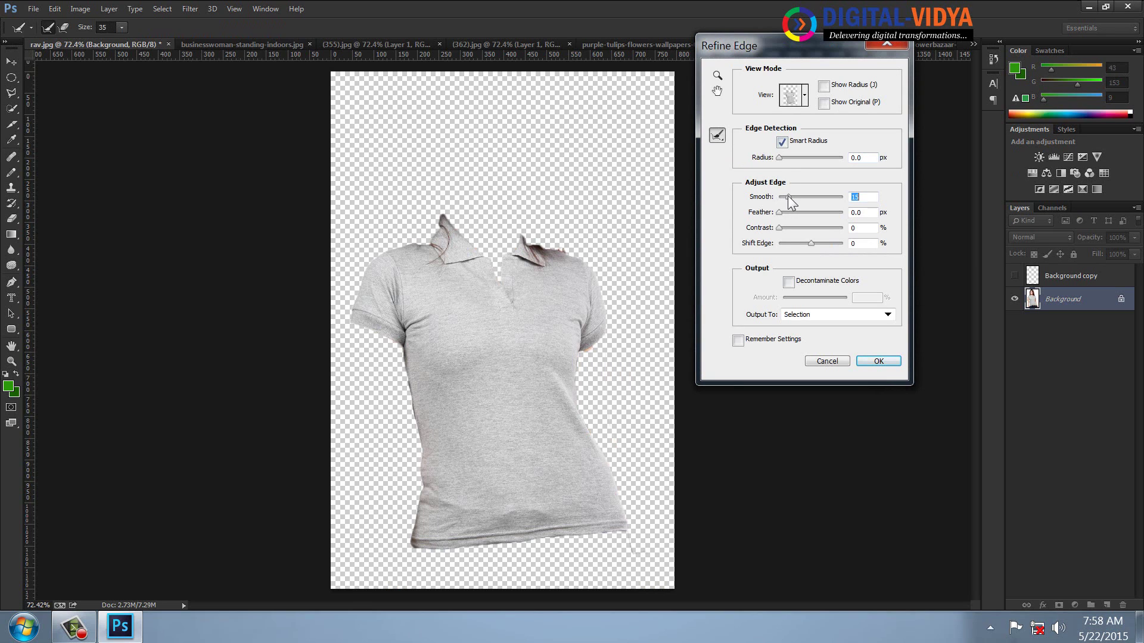
{"action": "left_click", "coordinate": [785, 156]}
{"action": "left_click", "coordinate": [864, 360]}
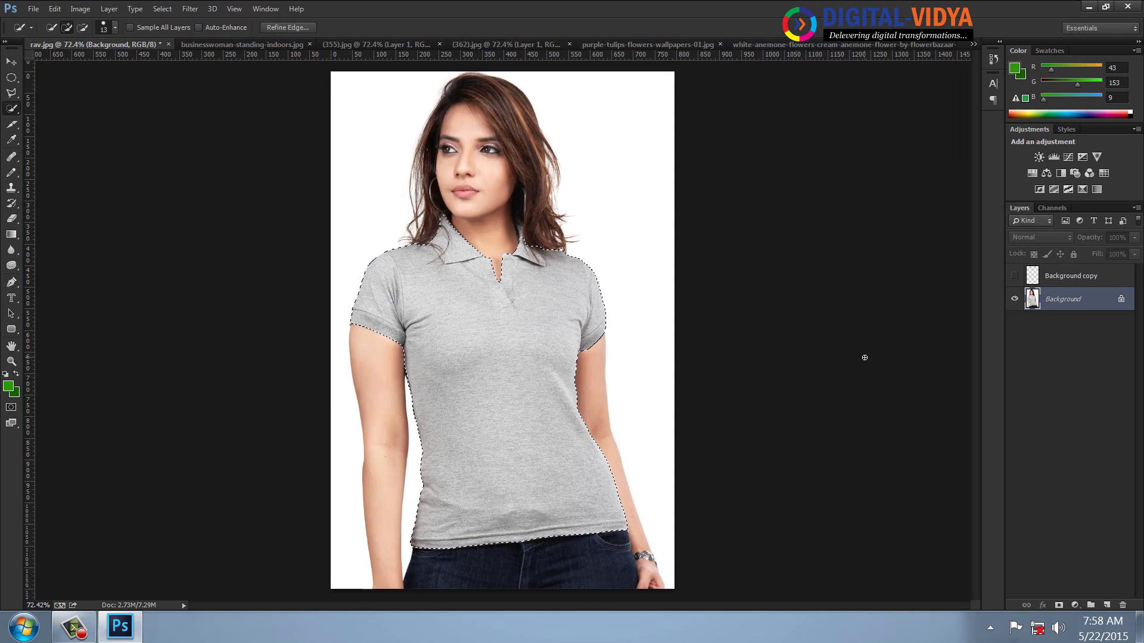
{"action": "key", "text": "ctrl+j"}
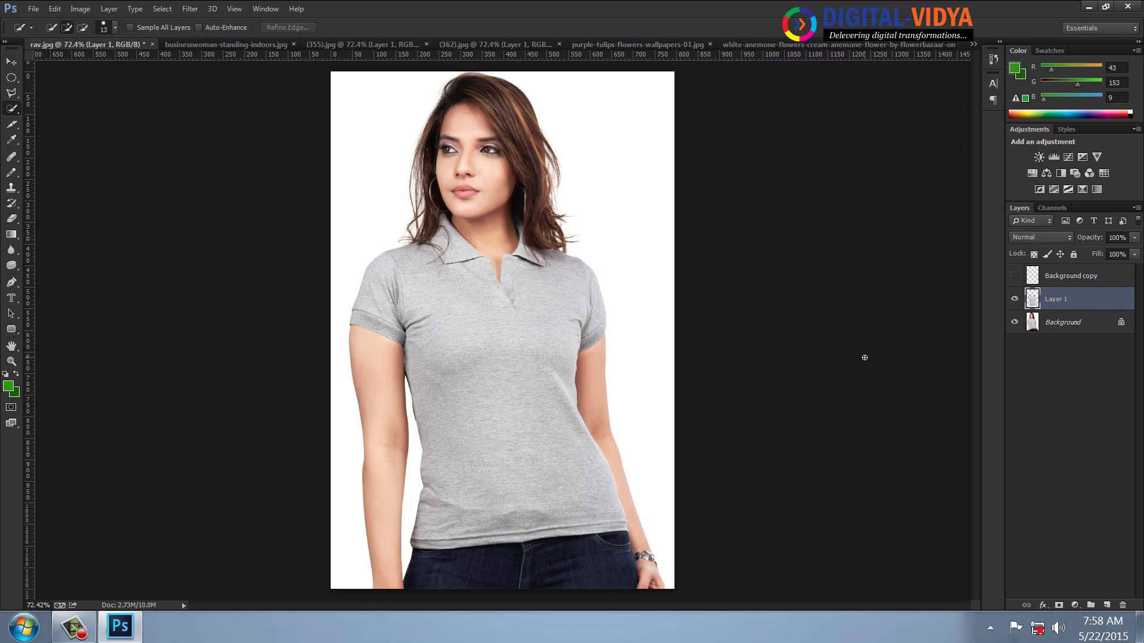
Step: Hide the Background layer and add a Color Overlay in blue #054c94 to the shirt on Layer 1
{"action": "left_click", "coordinate": [1014, 321]}
{"action": "left_click", "coordinate": [1042, 606]}
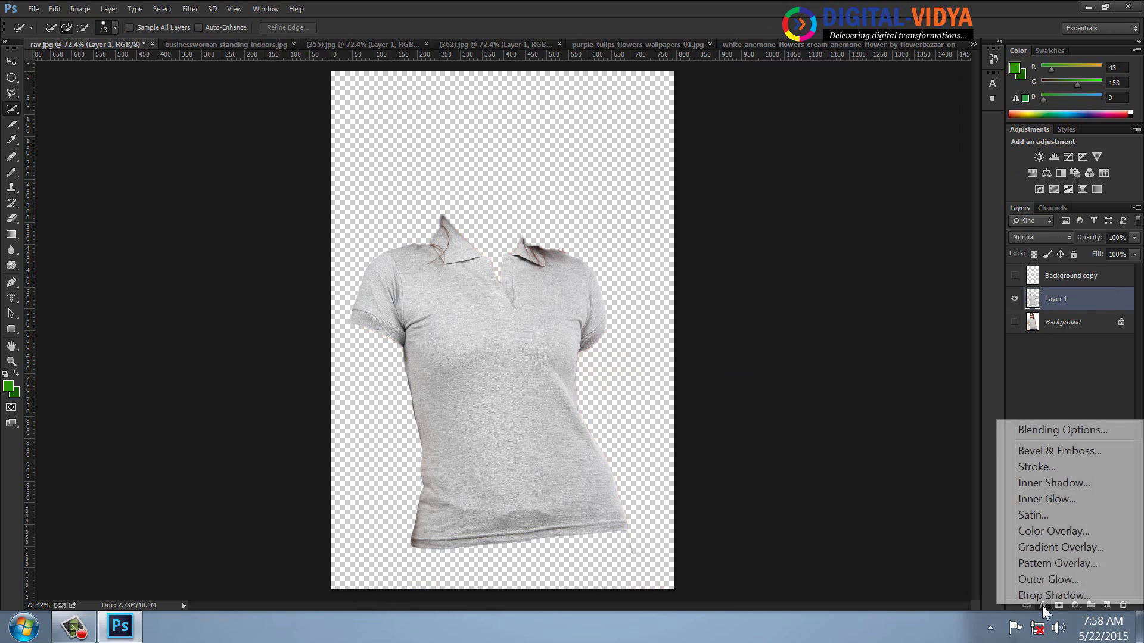
{"action": "left_click", "coordinate": [1053, 531]}
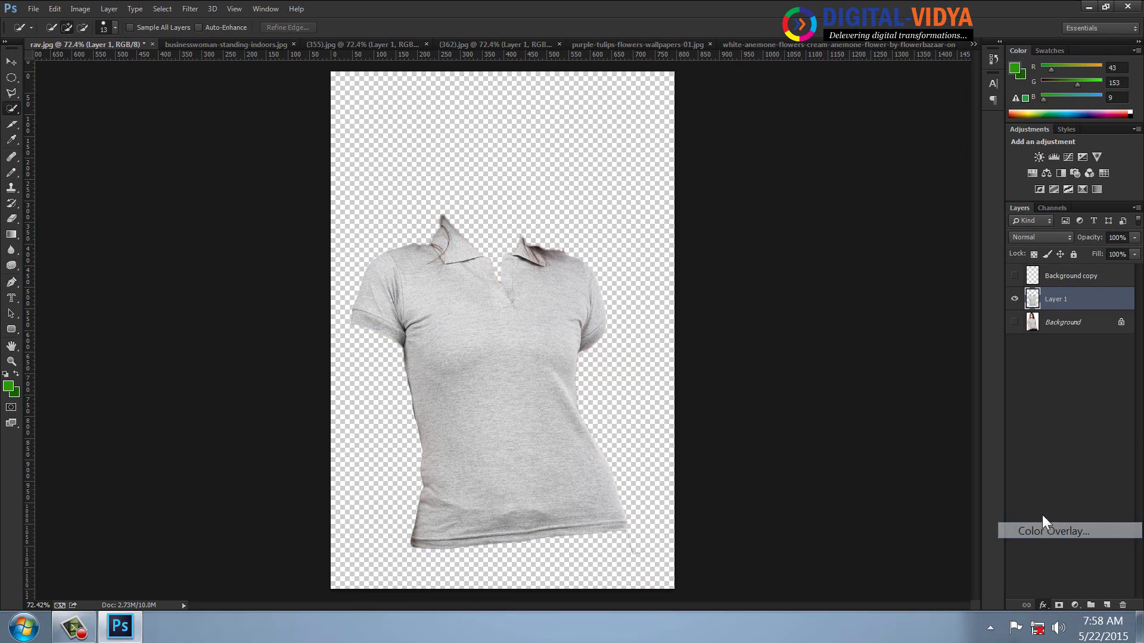
{"action": "left_click", "coordinate": [1003, 161]}
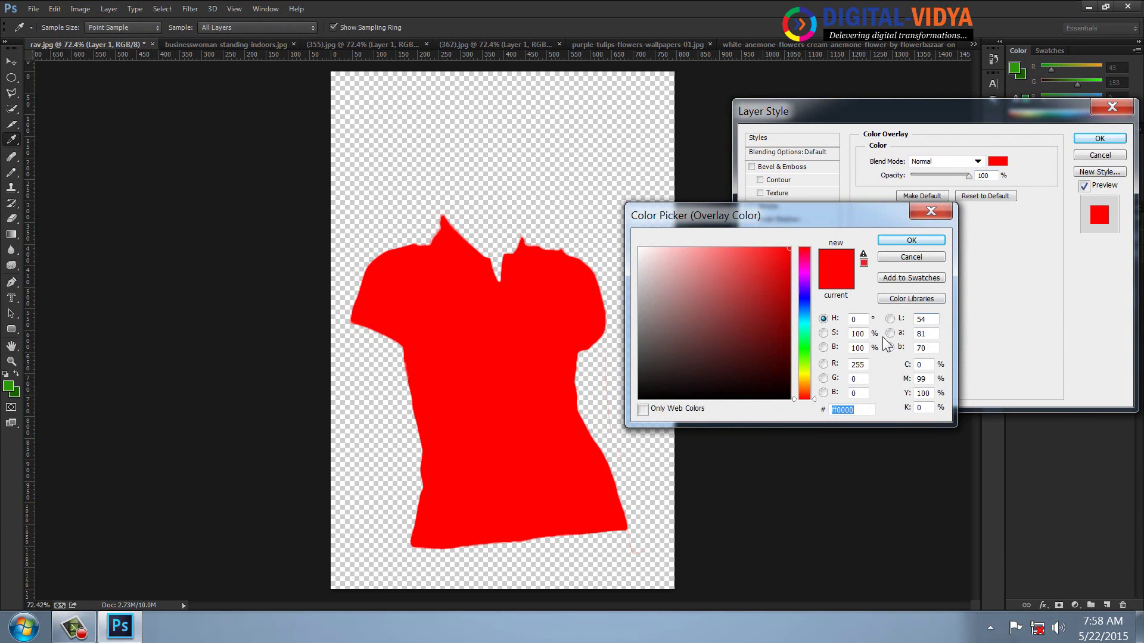
{"action": "left_click", "coordinate": [807, 311]}
{"action": "type", "text": "054c94"}
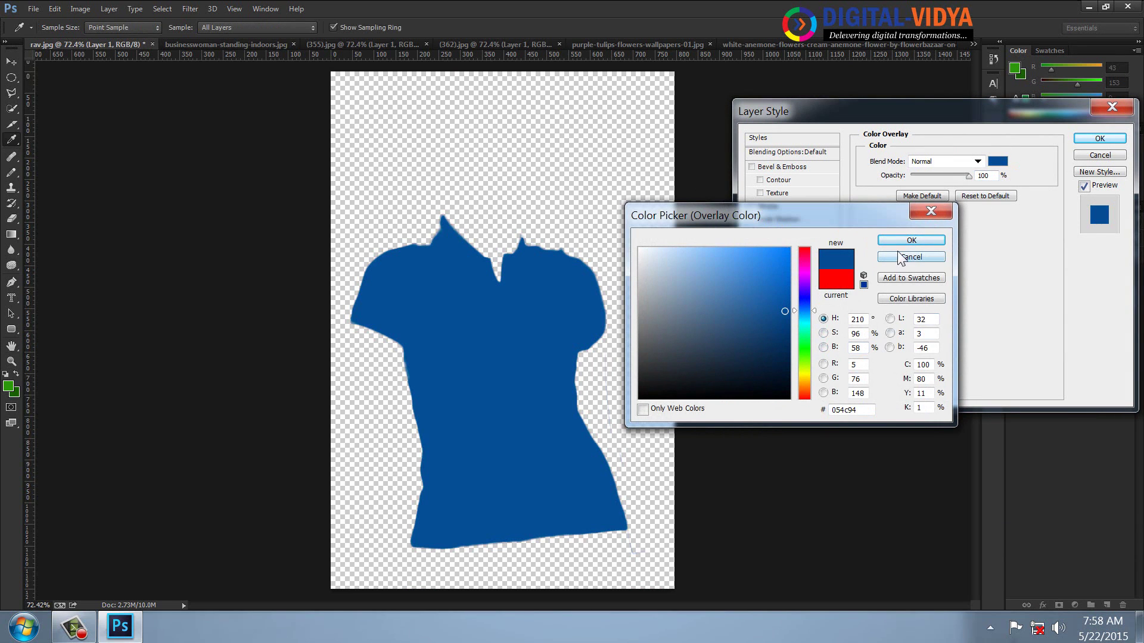
{"action": "left_click", "coordinate": [910, 240]}
Step: Set the shirt overlay's blend mode to Color and its opacity to 75%, and apply the layer style
{"action": "left_click", "coordinate": [977, 162]}
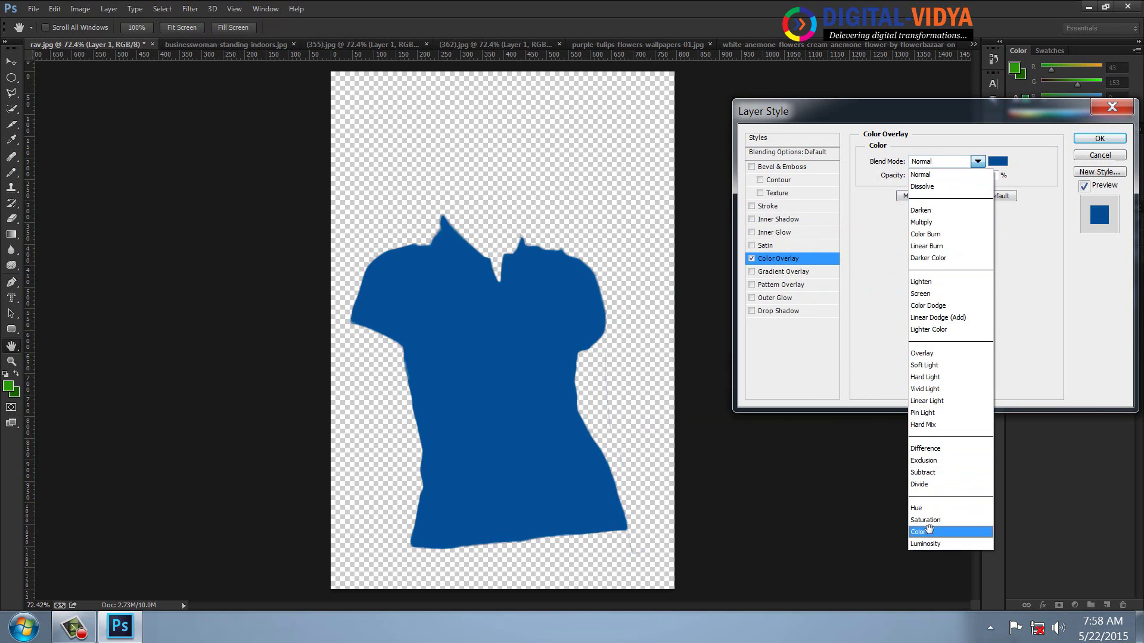
{"action": "left_click", "coordinate": [930, 531]}
{"action": "key", "text": "Down"}
{"action": "key", "text": "Up"}
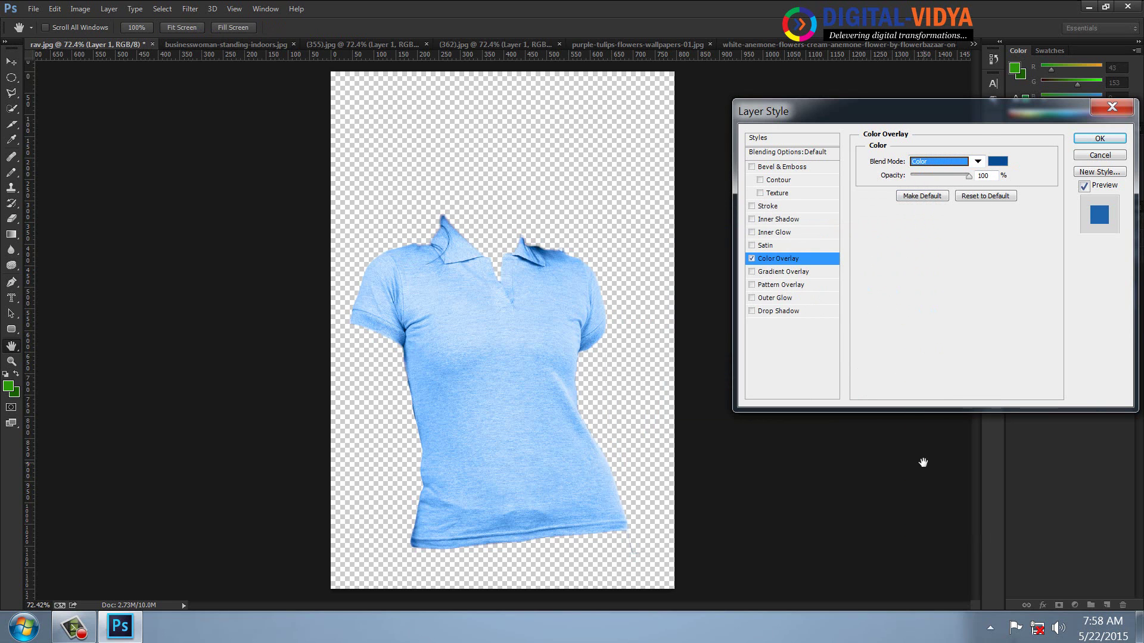
{"action": "key", "text": "Up"}
{"action": "double_click", "coordinate": [982, 175]}
{"action": "type", "text": "75"}
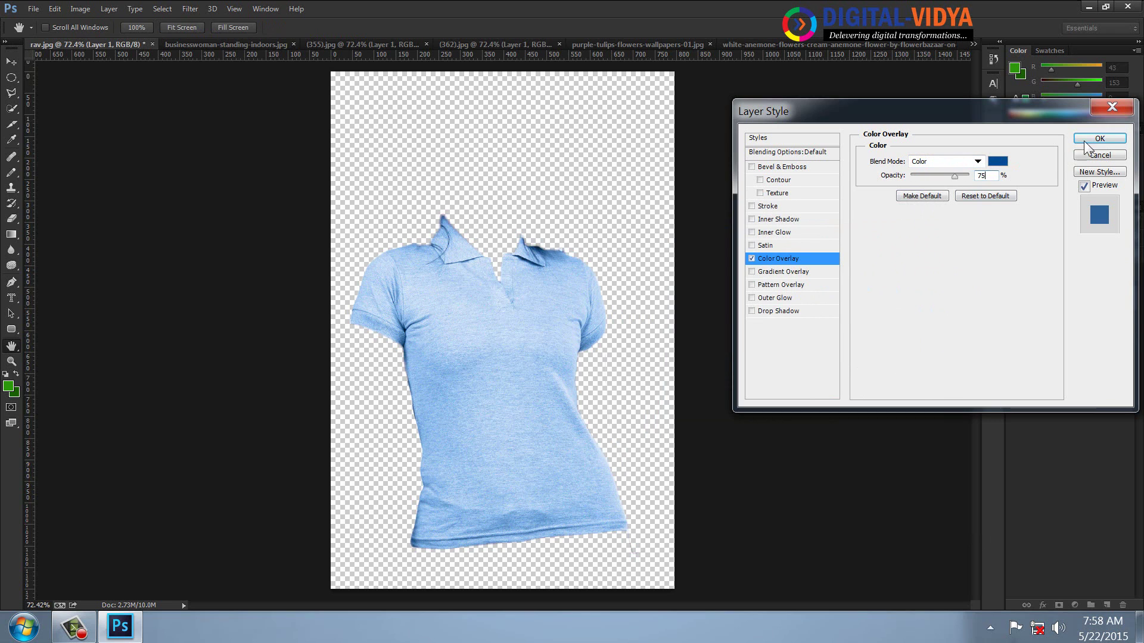
{"action": "left_click", "coordinate": [1085, 142]}
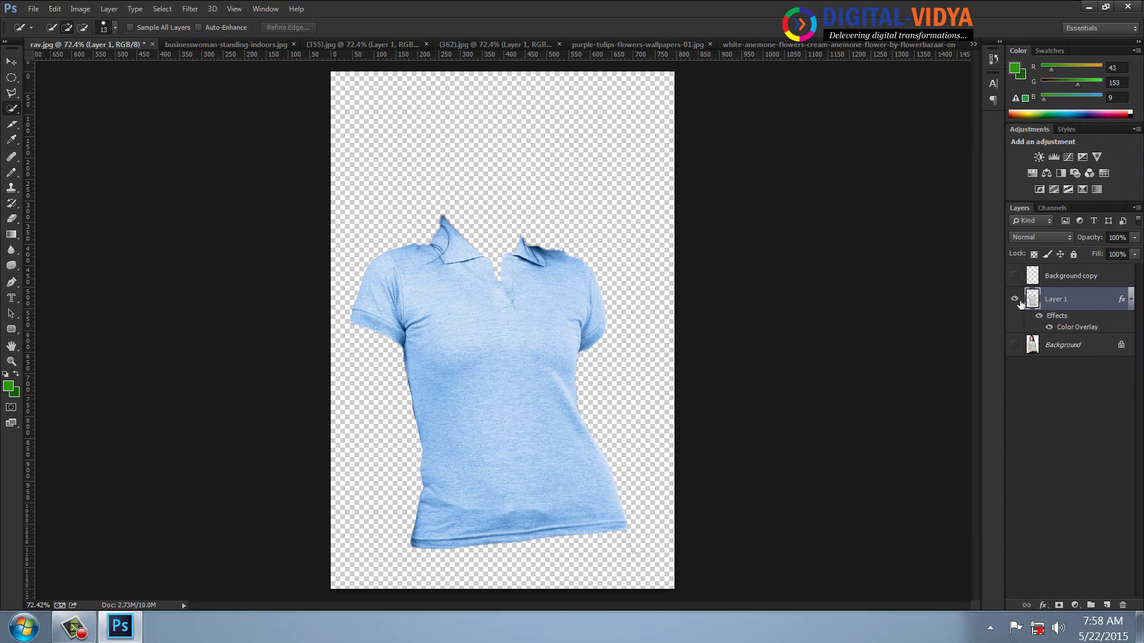
Step: Hide Layer 1, show the lips layer Background copy, and add a red Color Overlay to it
{"action": "left_click", "coordinate": [1013, 294]}
{"action": "left_click", "coordinate": [1014, 275]}
{"action": "left_click", "coordinate": [1063, 275]}
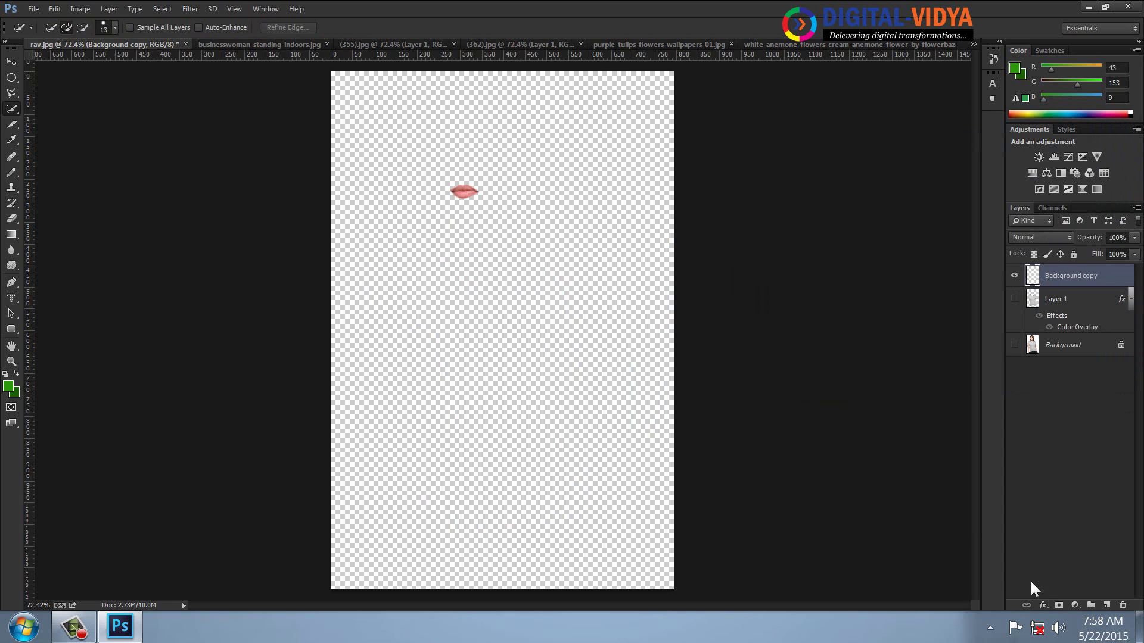
{"action": "left_click", "coordinate": [1043, 606]}
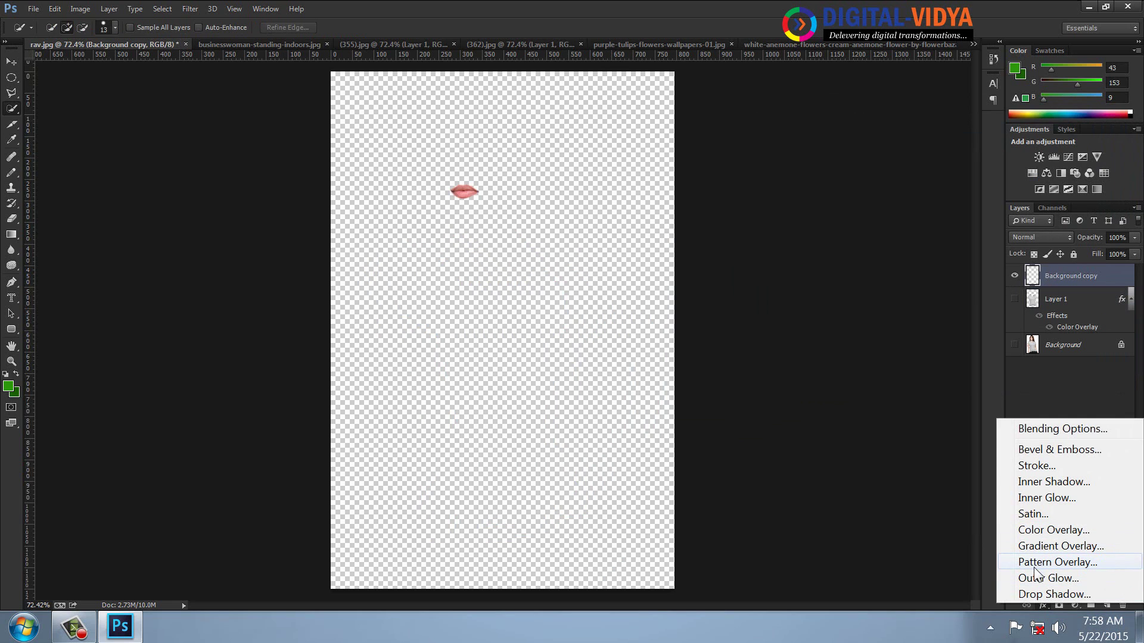
{"action": "left_click", "coordinate": [1039, 530]}
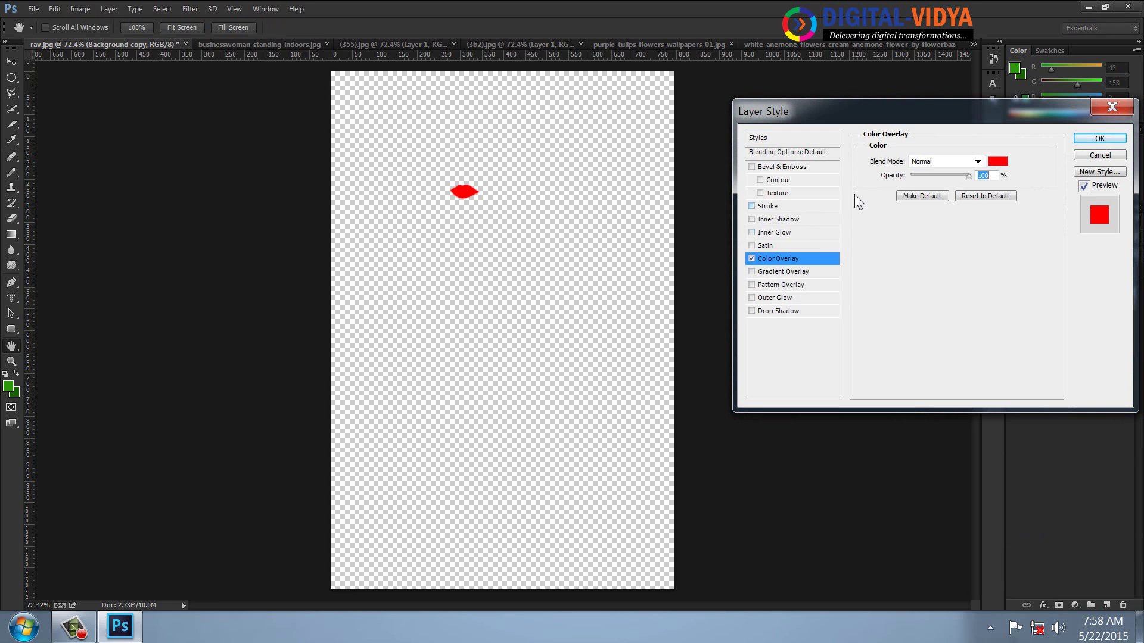
Step: Set the lip overlay's blend mode to Color and its opacity to 70%, and apply the layer style
{"action": "left_click", "coordinate": [972, 162]}
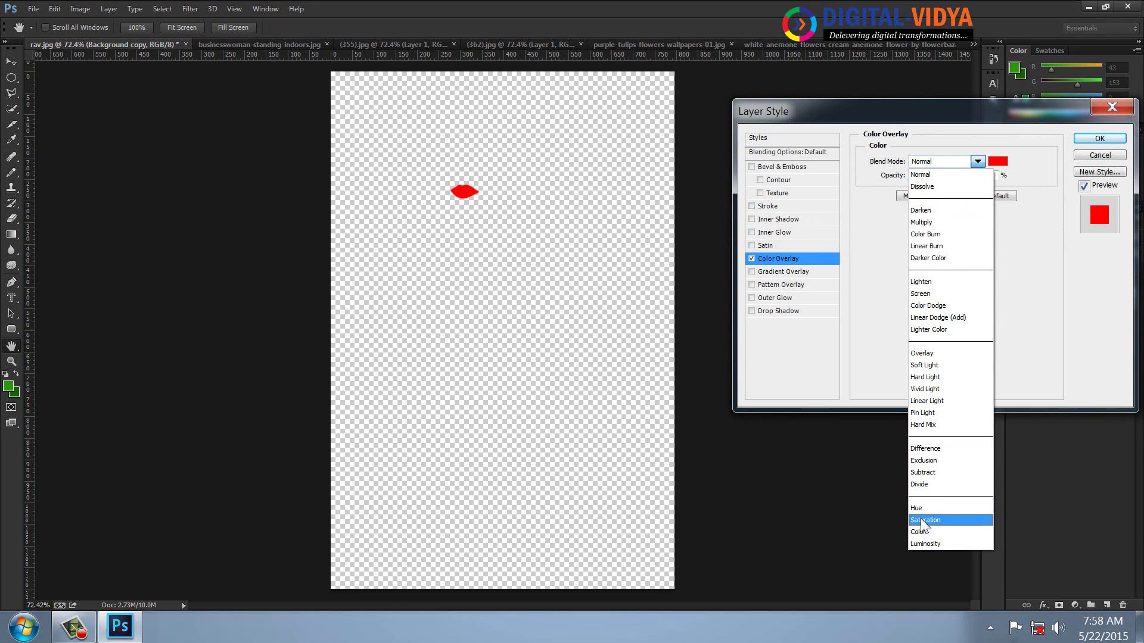
{"action": "left_click", "coordinate": [921, 517]}
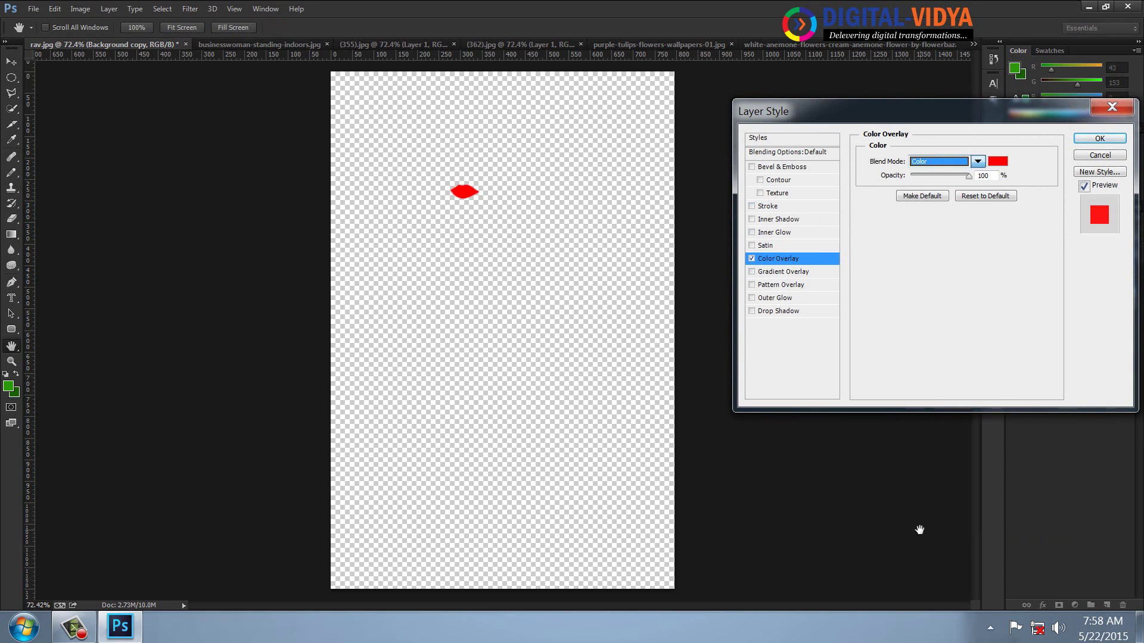
{"action": "double_click", "coordinate": [983, 175]}
{"action": "type", "text": "70"}
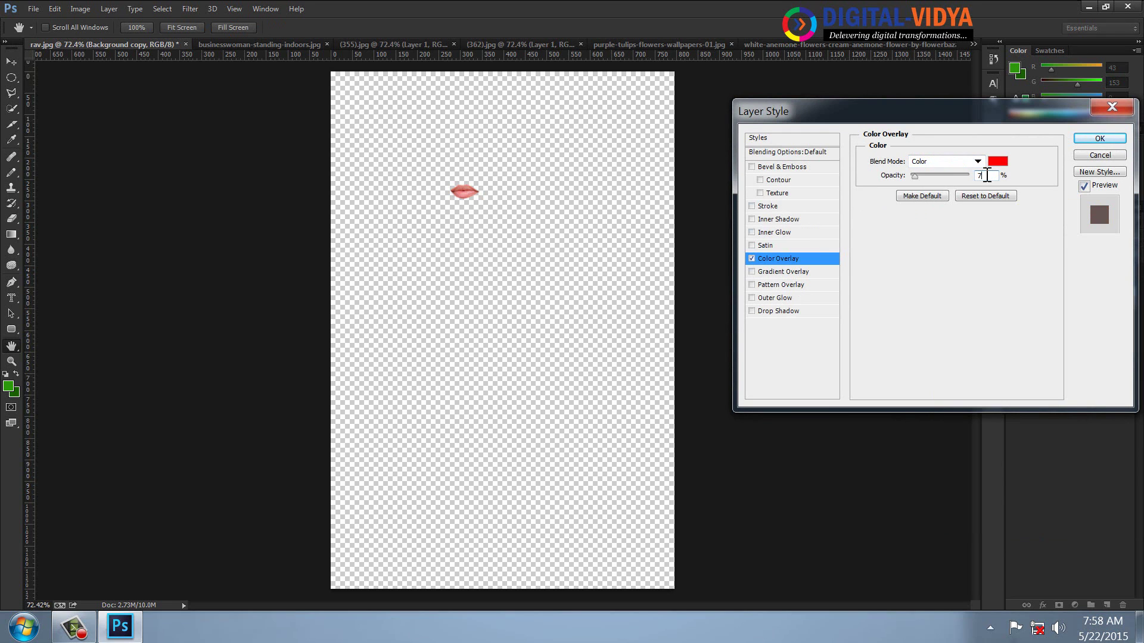
{"action": "left_click", "coordinate": [1111, 142]}
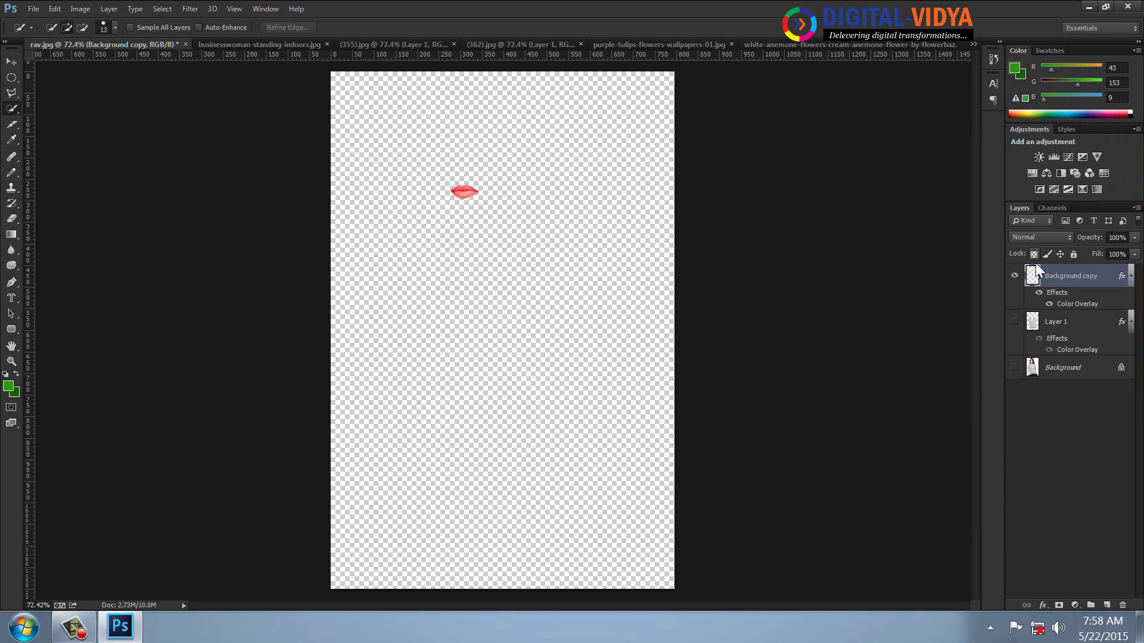
Step: Show Layer 1 and the Background layer again, and group the lips and shirt layers together
{"action": "left_click", "coordinate": [1015, 322]}
{"action": "left_click", "coordinate": [1015, 368]}
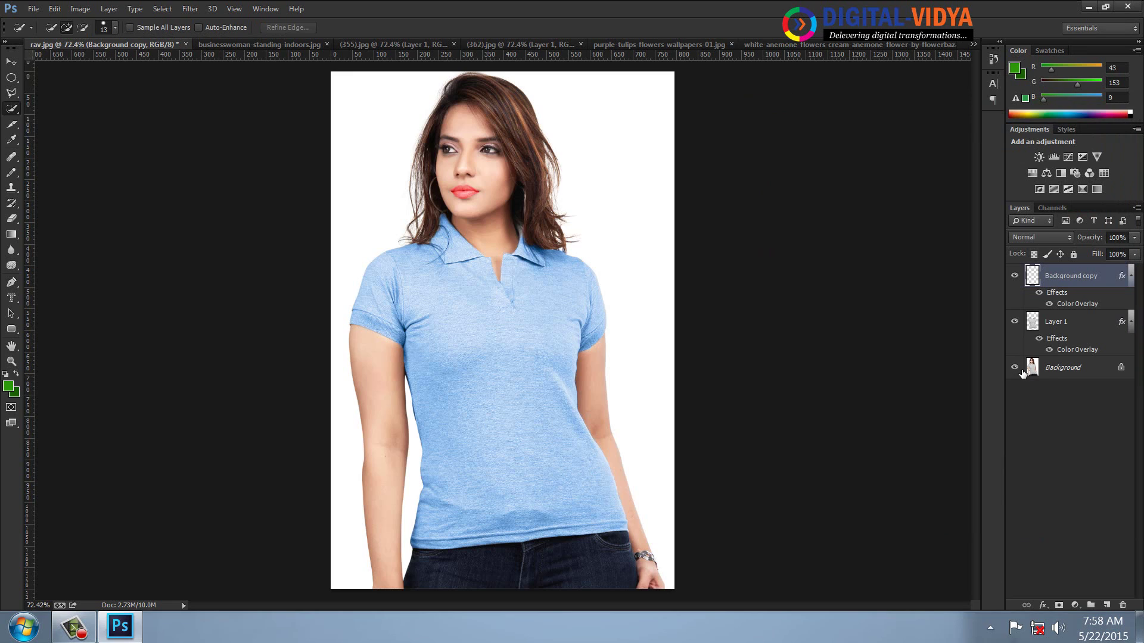
{"action": "left_click", "coordinate": [1057, 322], "text": "shift"}
{"action": "key", "text": "ctrl+g"}
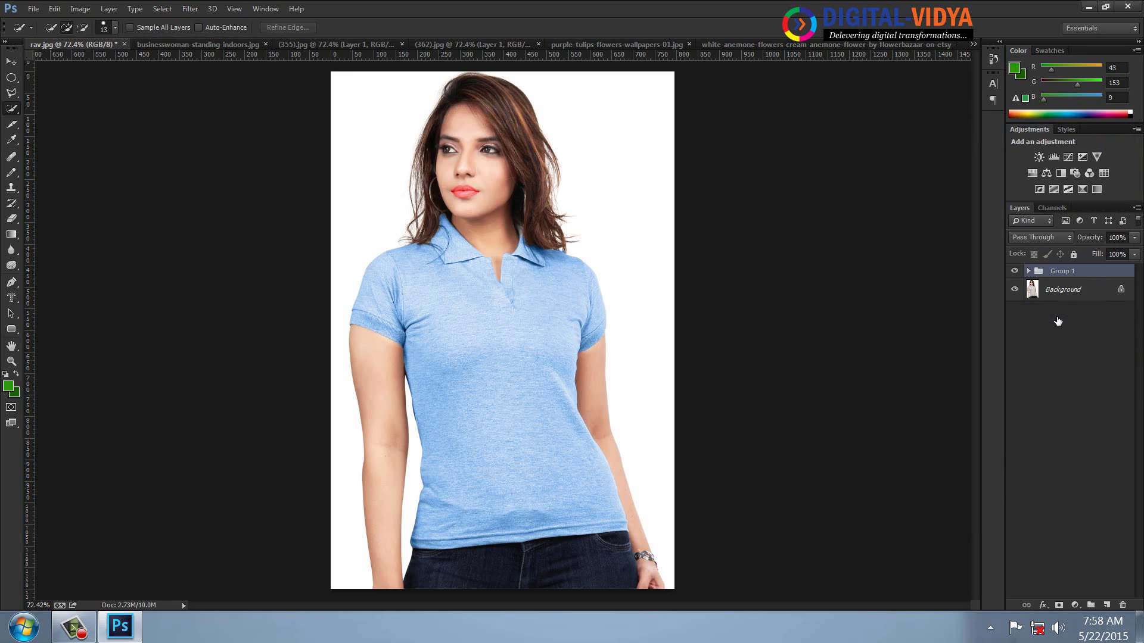
Step: Toggle the visibility of Group 1 repeatedly to compare the original photo with the recolored shirt and lips
{"action": "left_click", "coordinate": [1014, 272]}
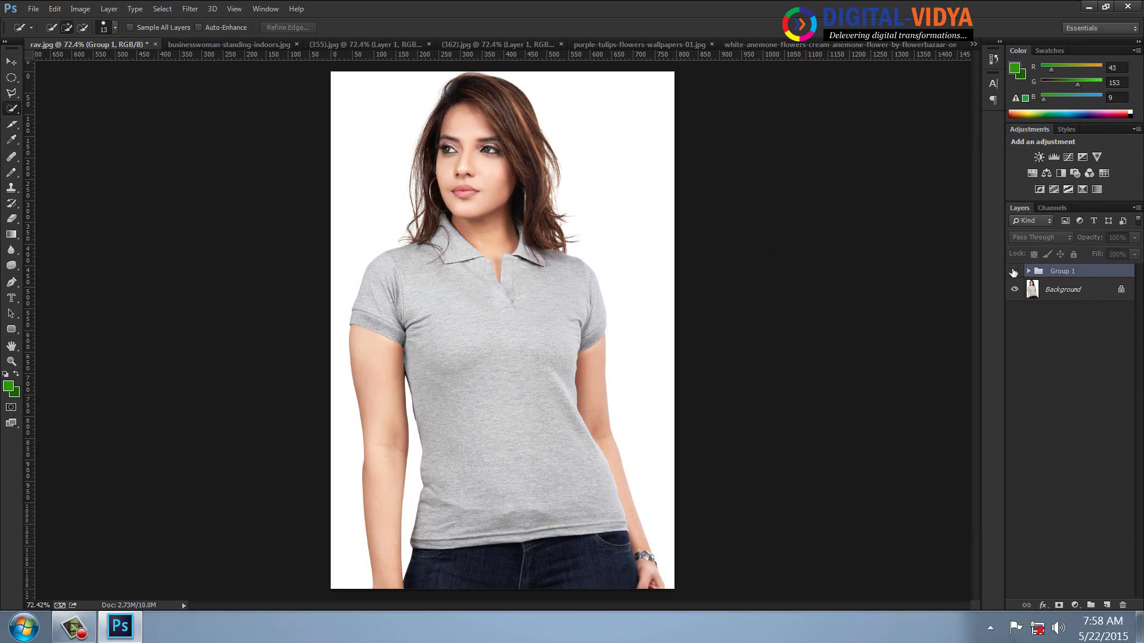
{"action": "left_click", "coordinate": [1014, 272]}
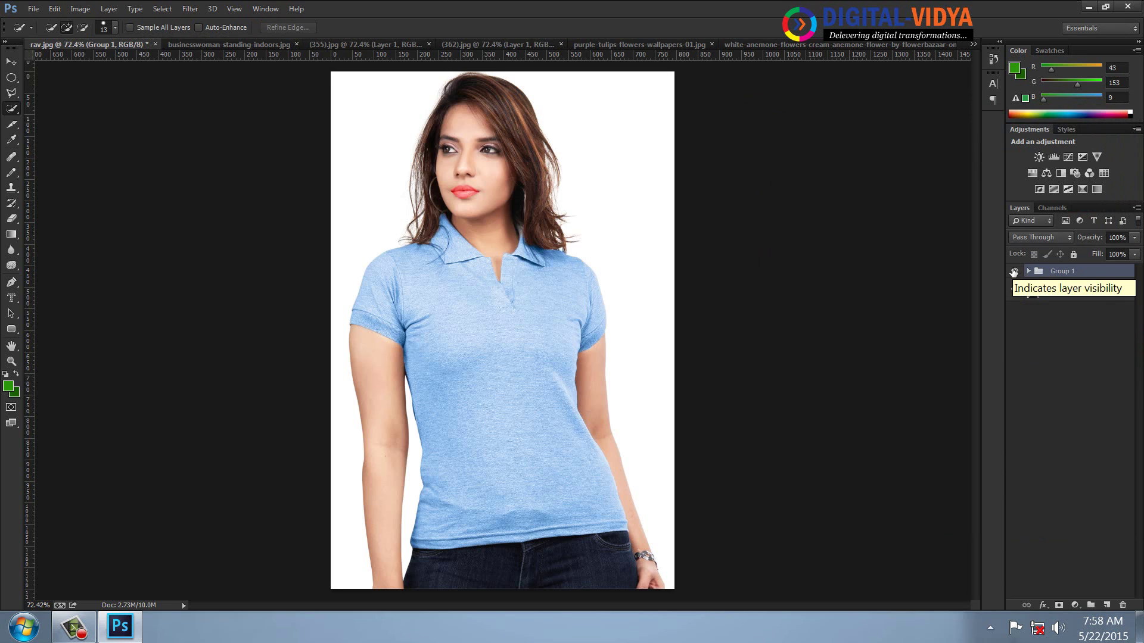
{"action": "left_click", "coordinate": [1013, 272]}
{"action": "left_click", "coordinate": [1013, 272]}
{"action": "left_click", "coordinate": [1013, 271]}
{"action": "left_click", "coordinate": [1013, 272]}
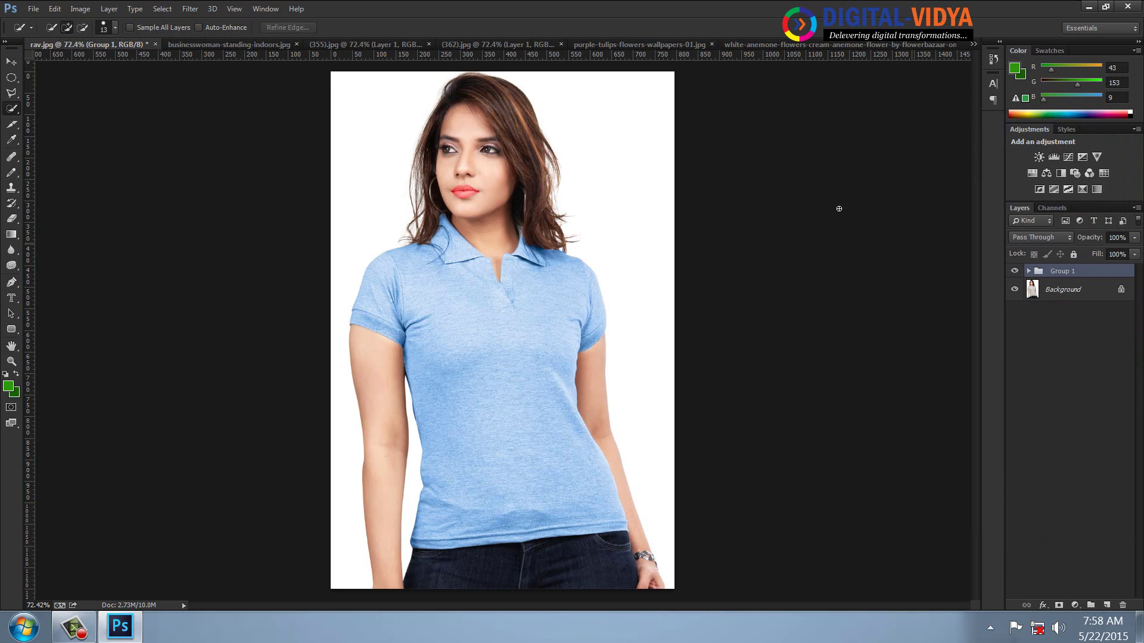
Step: Switch to businesswoman-standing-indoors.jpg, fit it on screen, quick-select the woman's blue shirt, and copy it to a new layer
{"action": "left_click", "coordinate": [823, 46]}
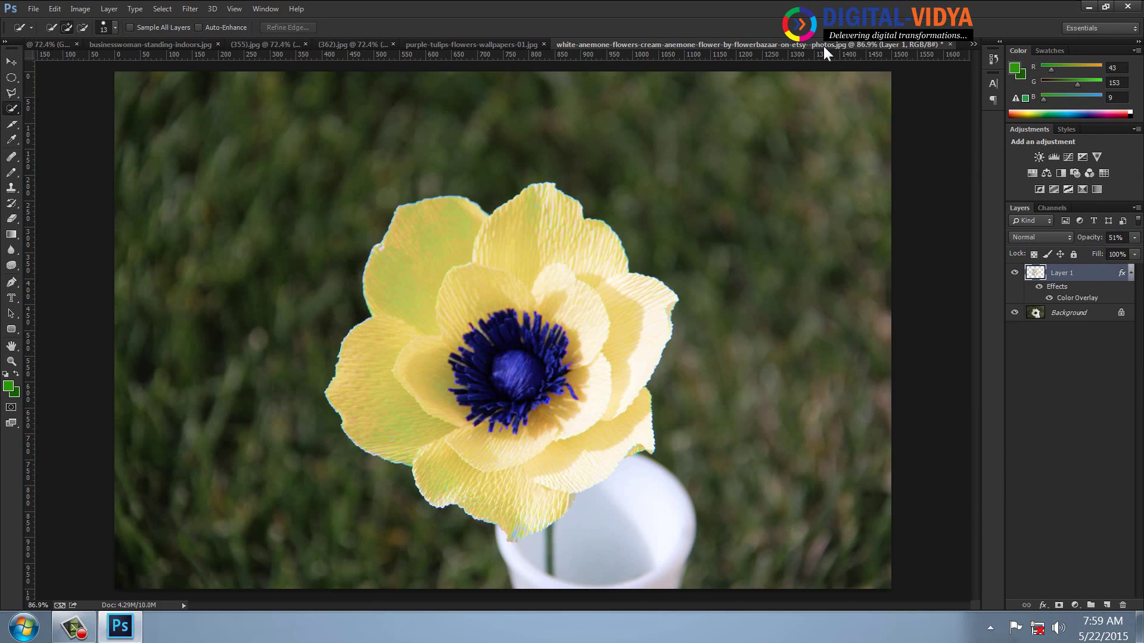
{"action": "key", "text": "ctrl+Tab"}
{"action": "key", "text": "ctrl+Tab"}
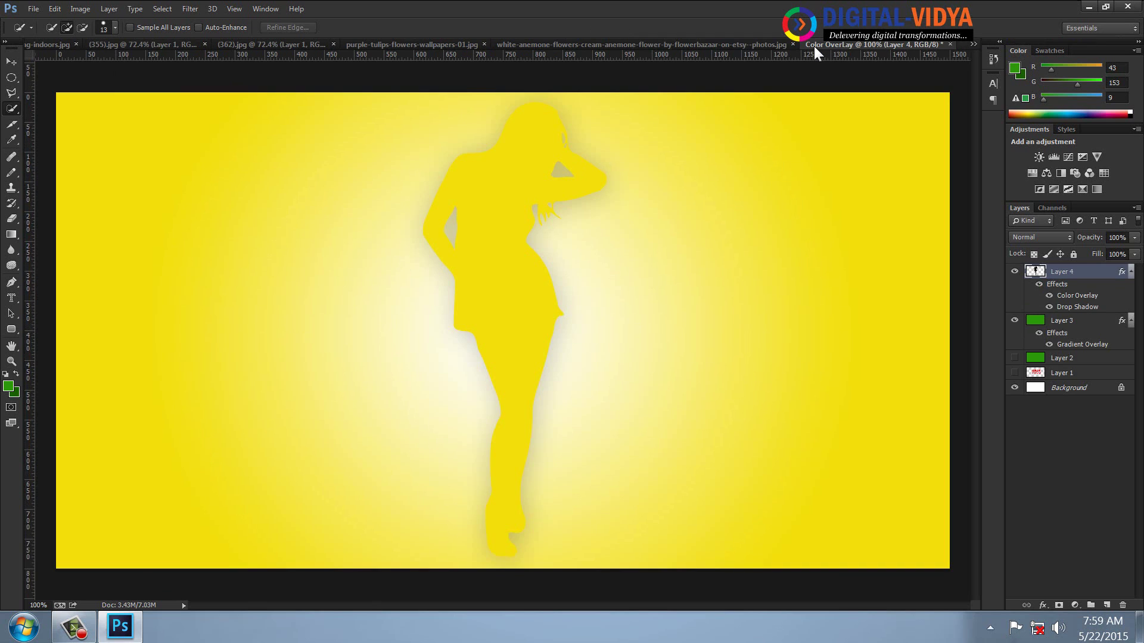
{"action": "key", "text": "ctrl+Tab"}
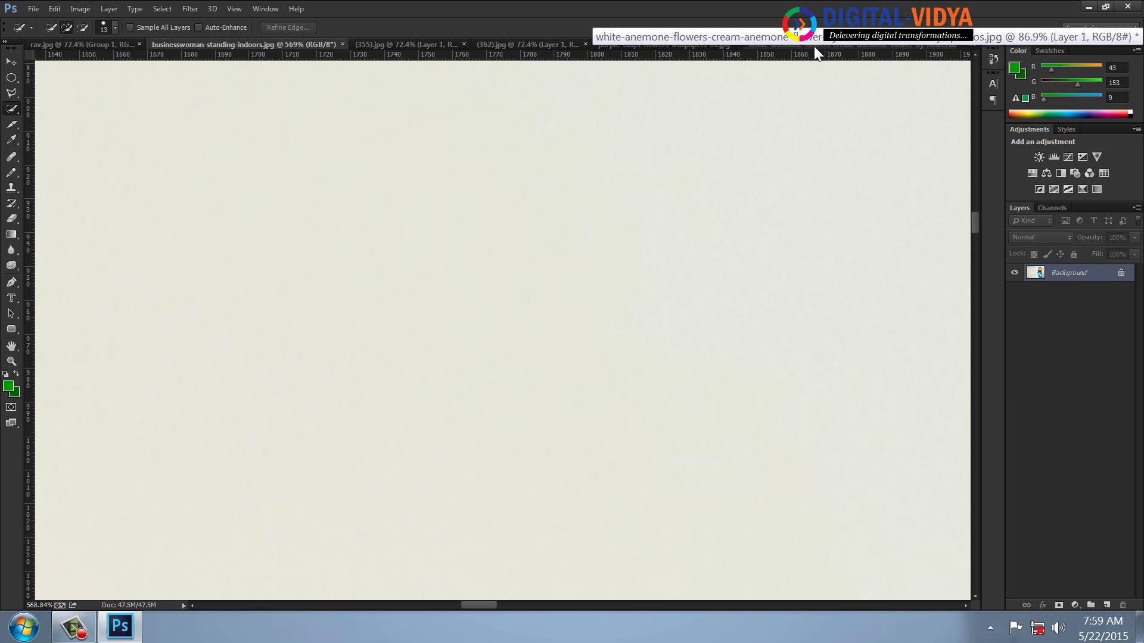
{"action": "key", "text": "ctrl+0"}
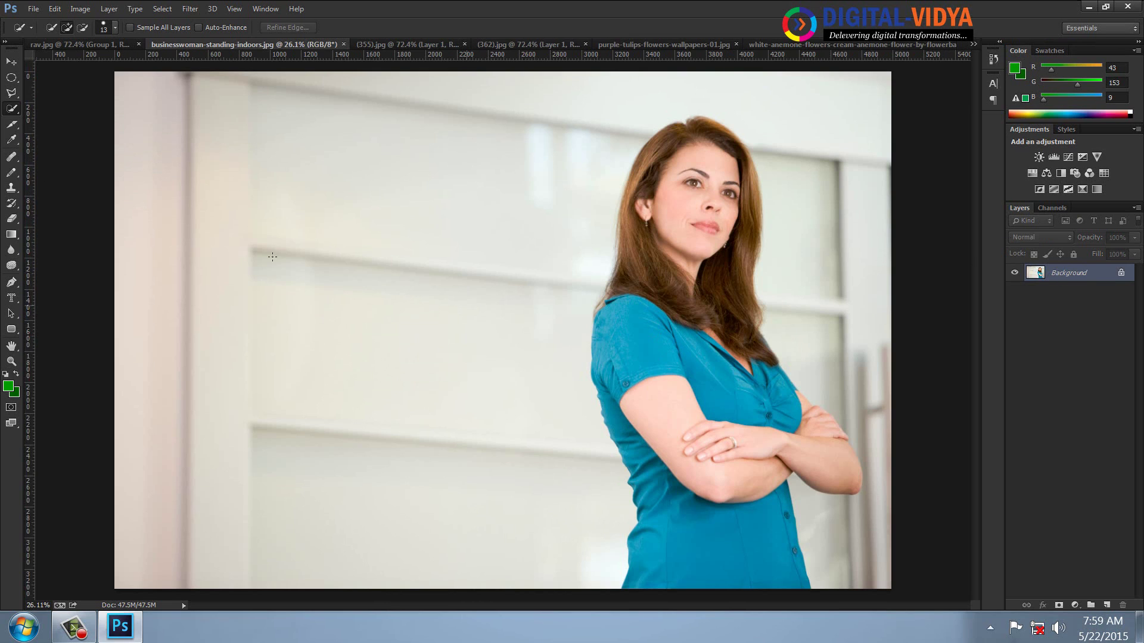
{"action": "mouse_move", "coordinate": [627, 331]}
{"action": "left_mouse_down"}
{"action": "mouse_move", "coordinate": [710, 374]}
{"action": "mouse_move", "coordinate": [724, 455]}
{"action": "mouse_move", "coordinate": [667, 499]}
{"action": "mouse_move", "coordinate": [707, 569]}
{"action": "left_mouse_up"}
{"action": "key", "text": "ctrl+j"}
Step: Add a Color Overlay to the copied shirt layer with blend mode Color and 76% opacity
{"action": "left_click", "coordinate": [1044, 606]}
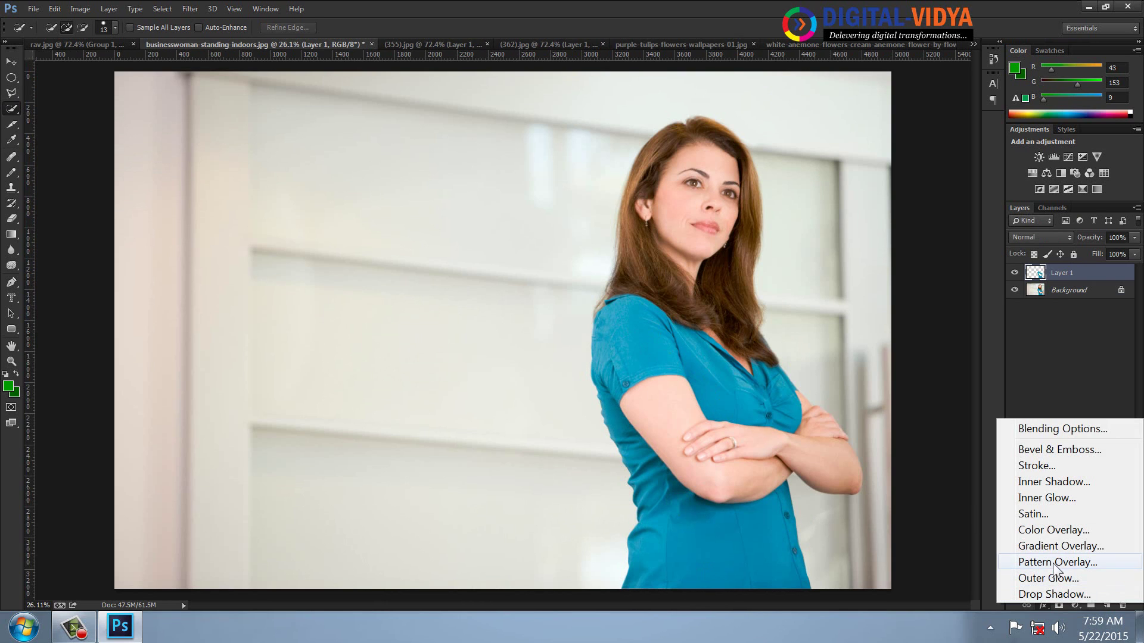
{"action": "left_click", "coordinate": [1052, 531]}
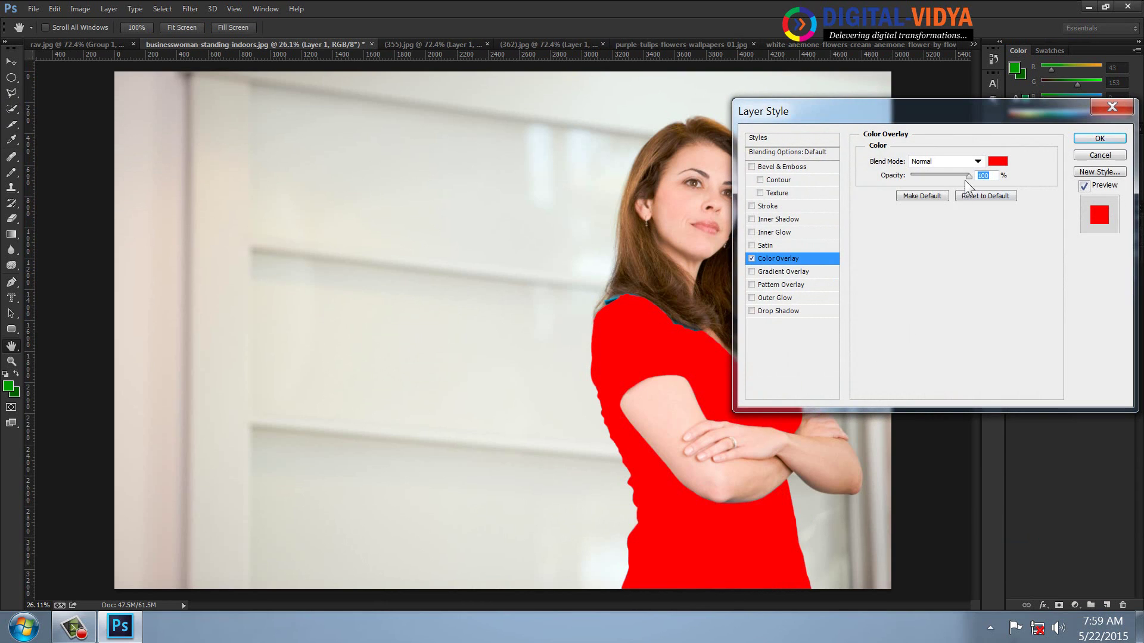
{"action": "left_click", "coordinate": [971, 162]}
{"action": "left_click", "coordinate": [923, 528]}
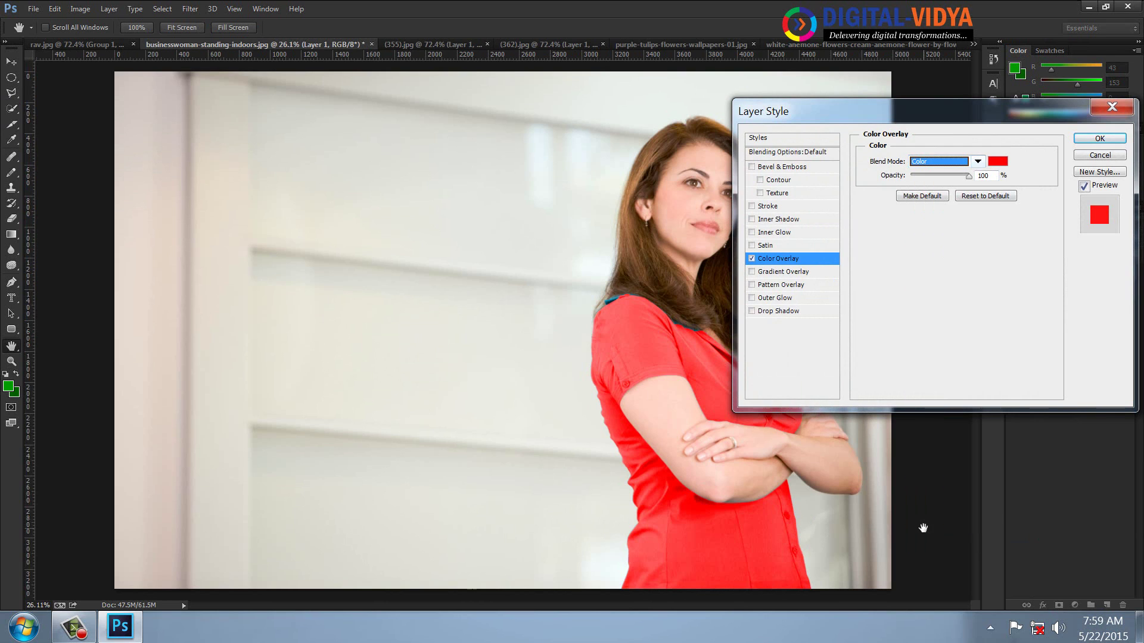
{"action": "left_click_drag", "start_coordinate": [969, 176], "coordinate": [959, 176]}
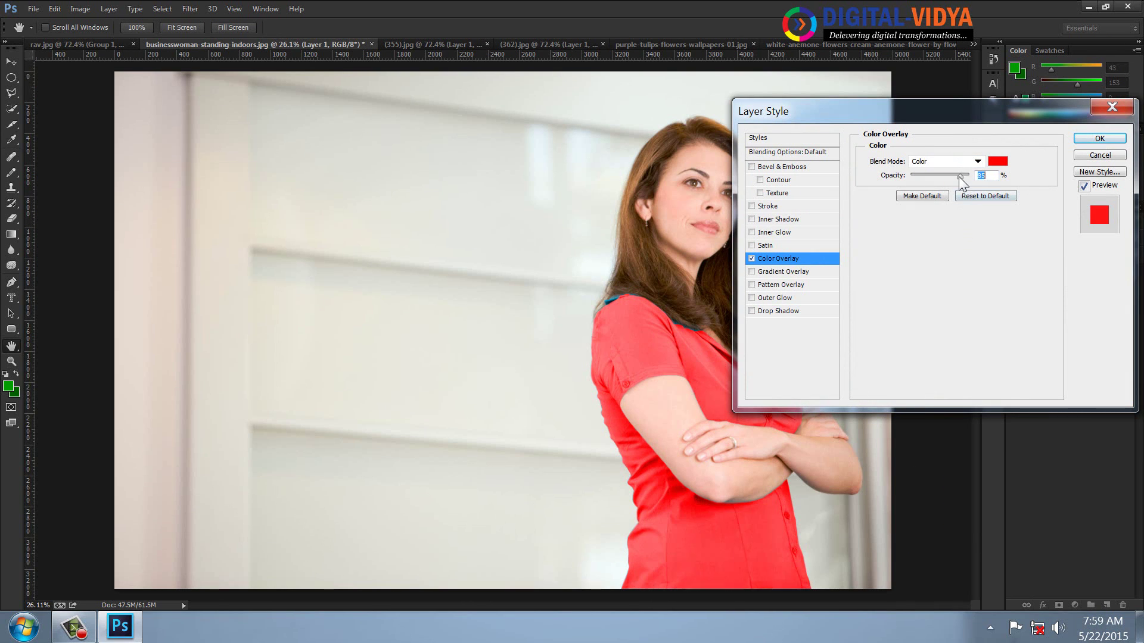
Step: Change the shirt's overlay color to a dark green and apply the layer style
{"action": "left_click", "coordinate": [997, 161]}
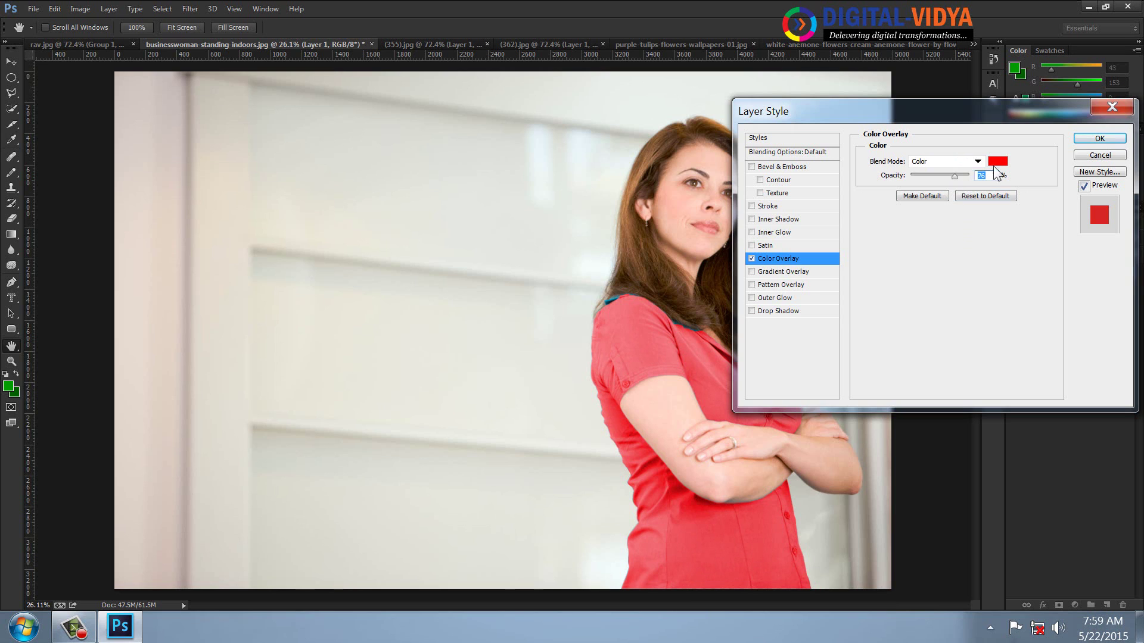
{"action": "left_click_drag", "start_coordinate": [695, 219], "coordinate": [169, 169]}
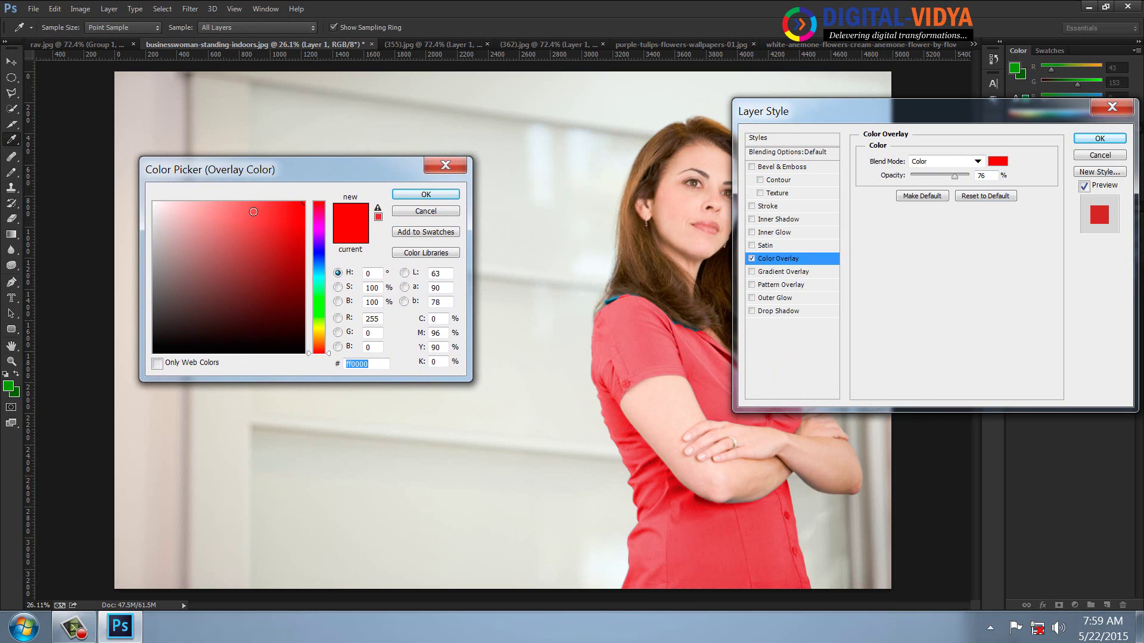
{"action": "left_click", "coordinate": [313, 256]}
{"action": "left_click_drag", "start_coordinate": [284, 241], "coordinate": [275, 278]}
{"action": "left_click", "coordinate": [319, 317]}
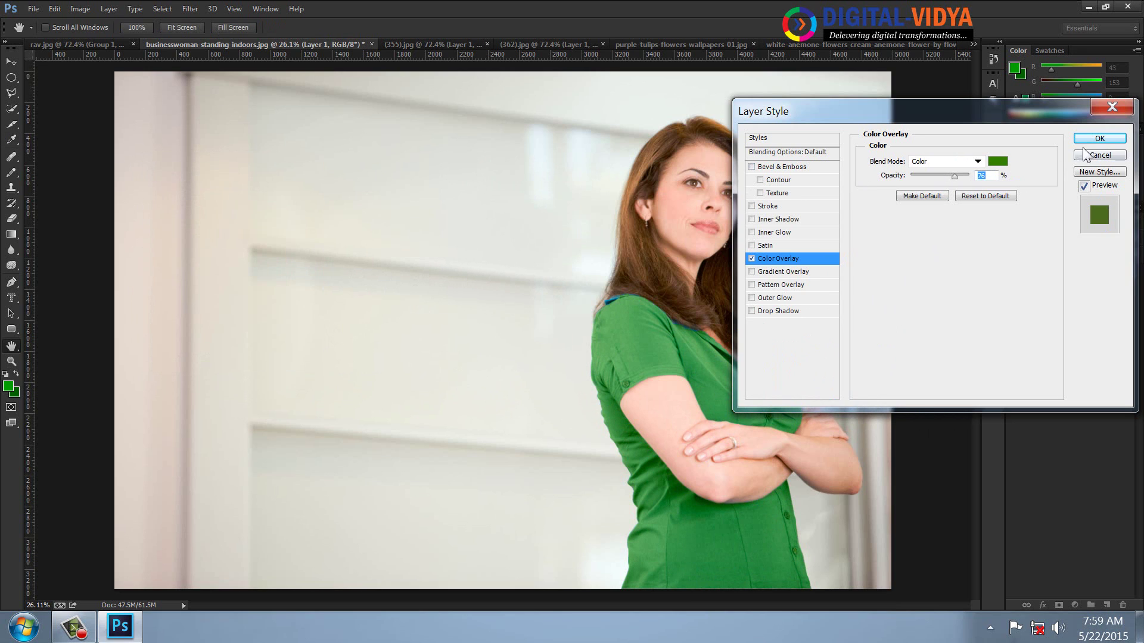
{"action": "left_click", "coordinate": [1099, 139]}
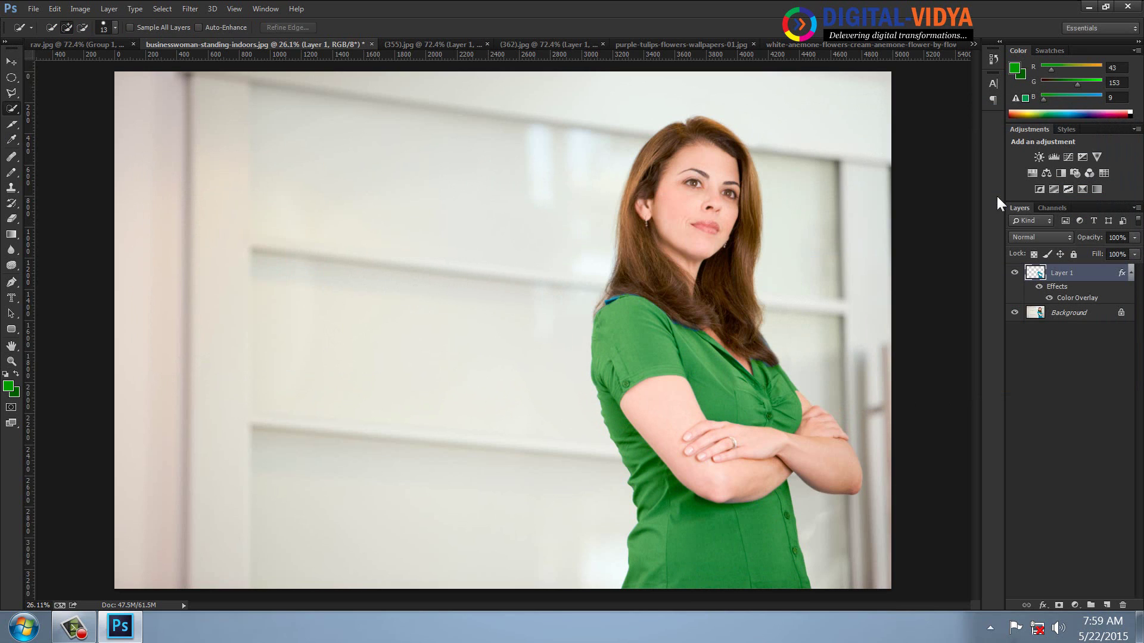